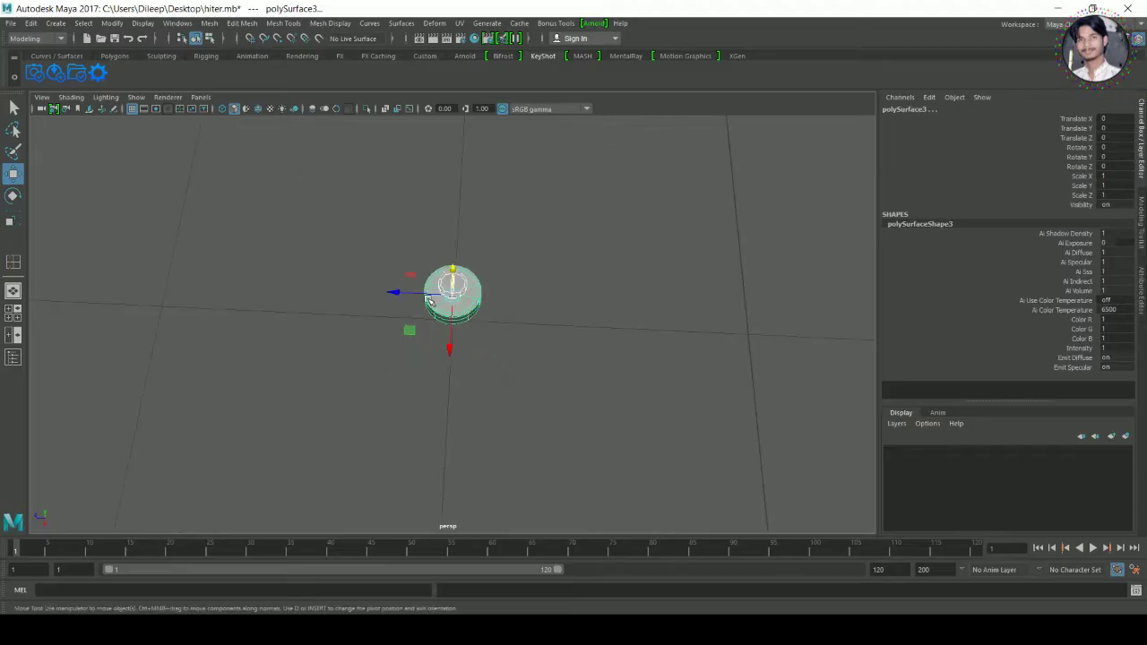
- Draw a thin flat polygon plane, pPlane2, on the grid beside the knob
{"action": "mouse_move", "coordinate": [691, 268]}
{"action": "left_mouse_down", "text": "alt"}
{"action": "mouse_move", "coordinate": [627, 333]}
{"action": "mouse_move", "coordinate": [689, 341]}
{"action": "left_mouse_up", "text": "alt"}
{"action": "mouse_move", "coordinate": [609, 347]}
{"action": "right_mouse_down", "text": "shift"}
{"action": "mouse_move", "coordinate": [536, 360]}
{"action": "mouse_move", "coordinate": [550, 329]}
{"action": "right_mouse_up", "text": "shift"}
{"action": "mouse_move", "coordinate": [543, 344]}
{"action": "left_mouse_down"}
{"action": "mouse_move", "coordinate": [621, 389]}
{"action": "mouse_move", "coordinate": [666, 355]}
{"action": "mouse_move", "coordinate": [510, 350]}
{"action": "mouse_move", "coordinate": [442, 363]}
{"action": "left_mouse_up"}
{"action": "key", "text": "w"}
{"action": "right_click_drag", "start_coordinate": [409, 336], "coordinate": [380, 381], "text": "shift"}
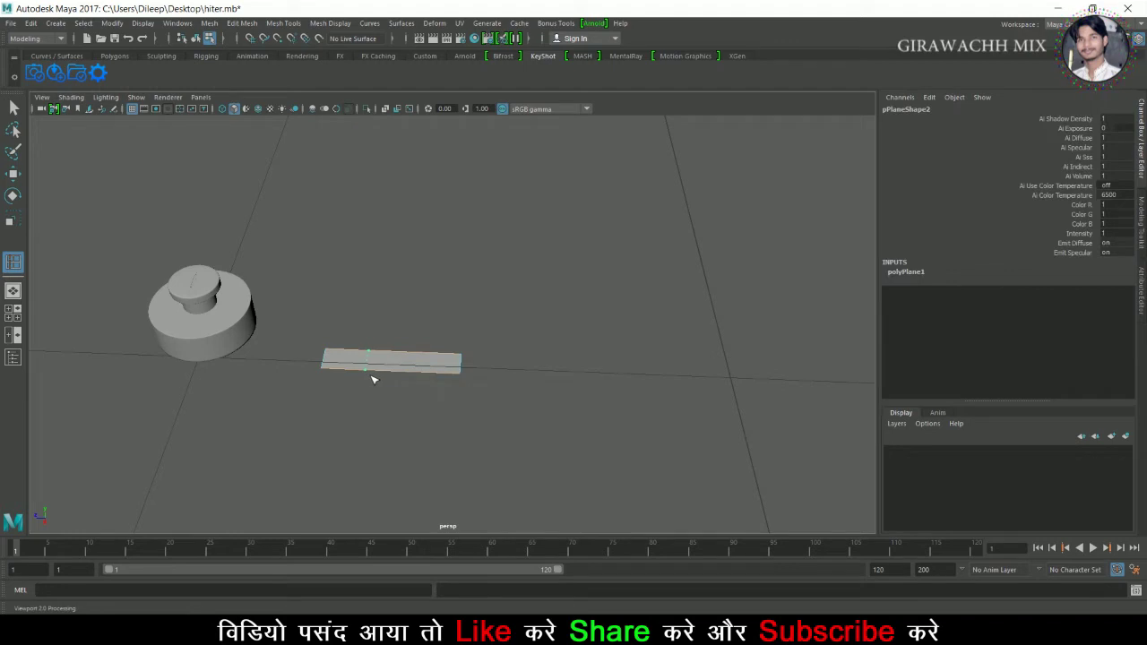
- Insert an edge loop across pPlane2 and raise its end vertices into an upright L bend
{"action": "left_click", "coordinate": [373, 377]}
{"action": "right_click_drag", "start_coordinate": [372, 336], "coordinate": [296, 277]}
{"action": "left_click_drag", "start_coordinate": [448, 332], "coordinate": [525, 412]}
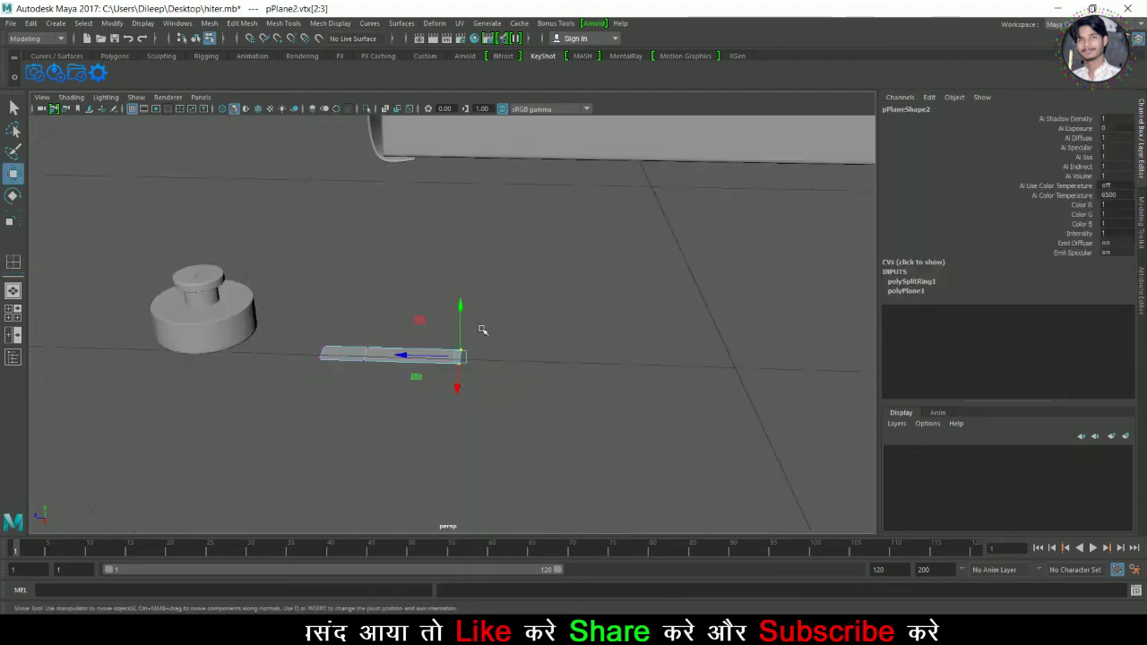
{"action": "left_click_drag", "start_coordinate": [460, 345], "coordinate": [459, 260]}
{"action": "left_click_drag", "start_coordinate": [402, 284], "coordinate": [322, 284]}
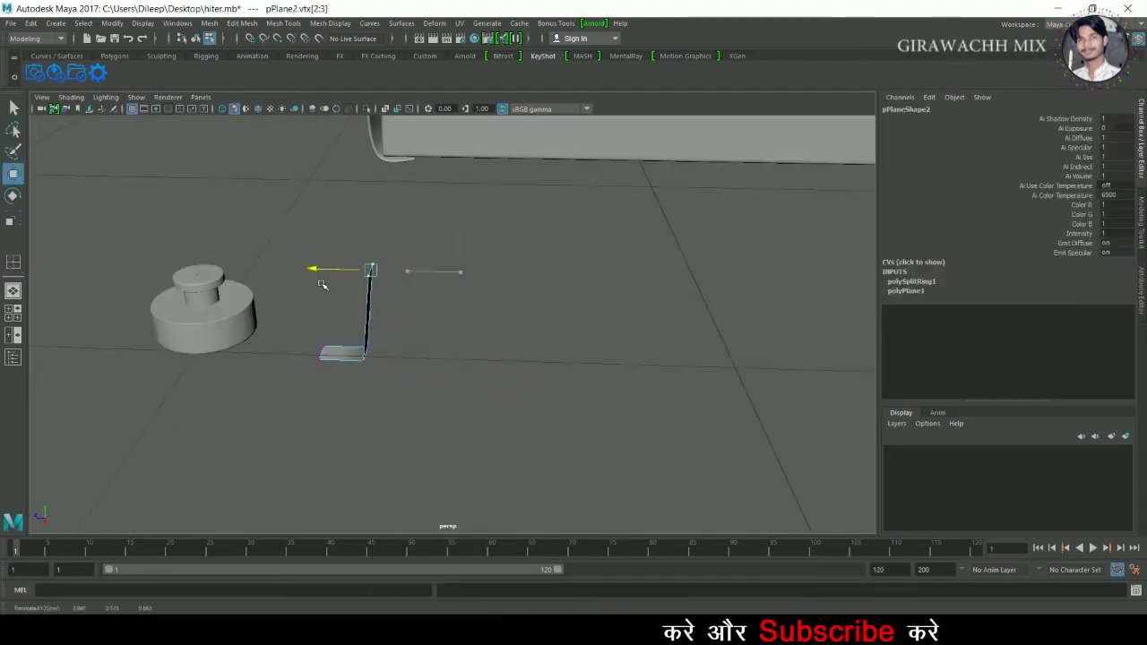
{"action": "mouse_move", "coordinate": [398, 332]}
{"action": "left_mouse_down", "text": "alt"}
{"action": "mouse_move", "coordinate": [499, 320]}
{"action": "mouse_move", "coordinate": [443, 319]}
{"action": "mouse_move", "coordinate": [405, 337]}
{"action": "left_mouse_up", "text": "alt"}
- Select the upright strip's top edge and extrude it
{"action": "key", "text": "4"}
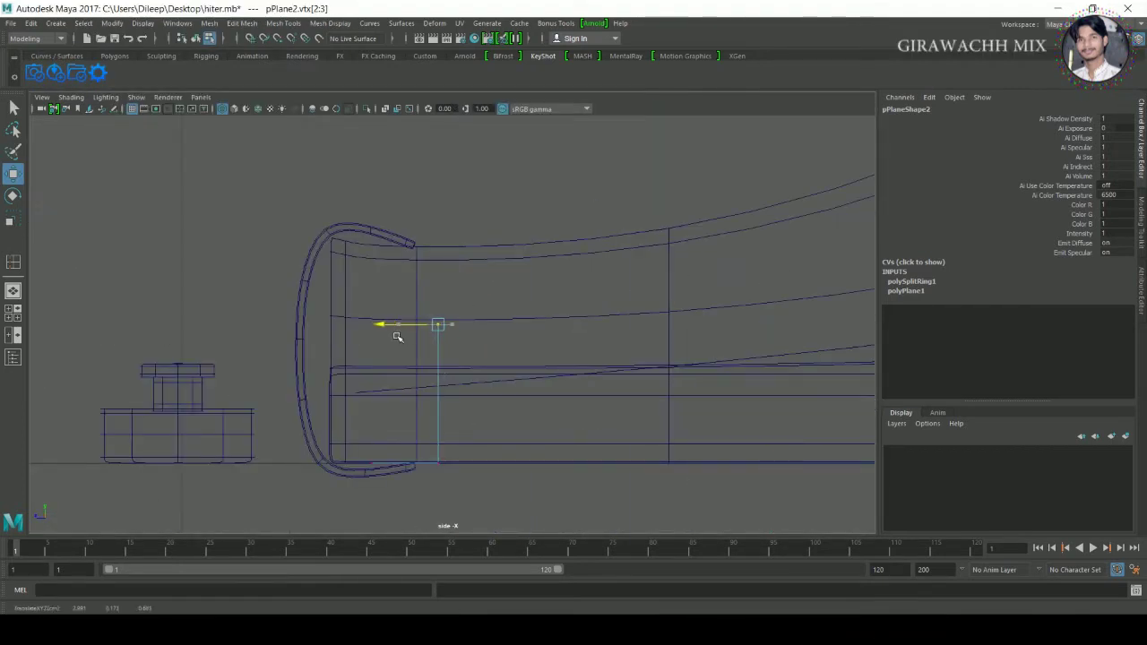
{"action": "key", "text": "space"}
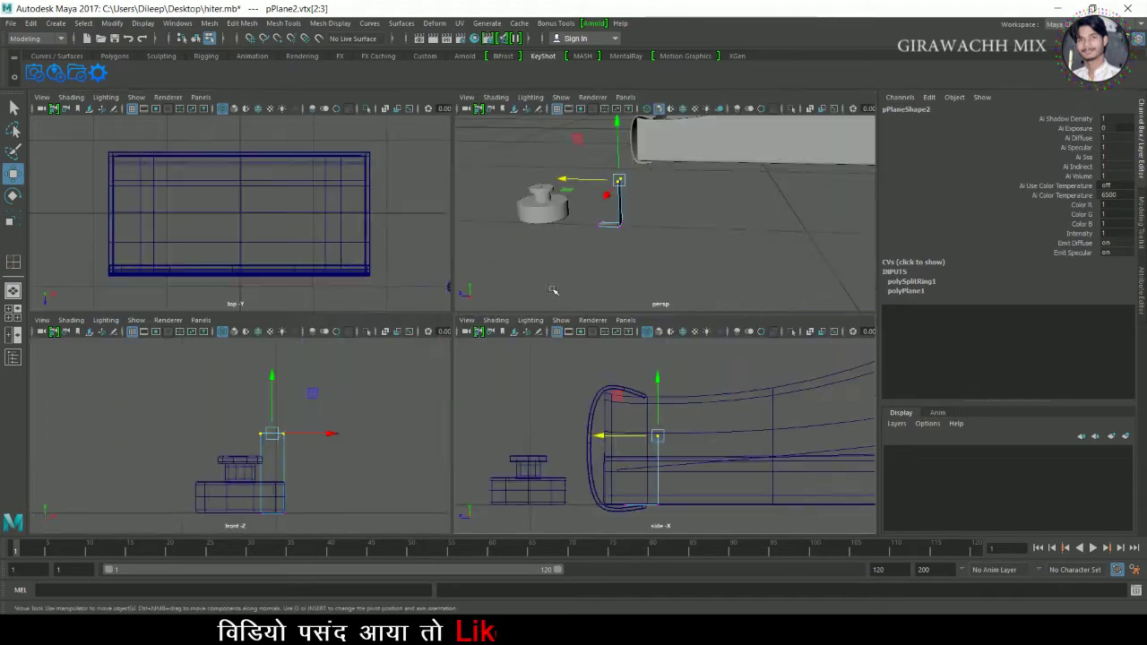
{"action": "key", "text": "space"}
{"action": "mouse_move", "coordinate": [473, 350]}
{"action": "left_mouse_down", "text": "alt"}
{"action": "mouse_move", "coordinate": [530, 346]}
{"action": "mouse_move", "coordinate": [462, 341]}
{"action": "left_mouse_up", "text": "alt"}
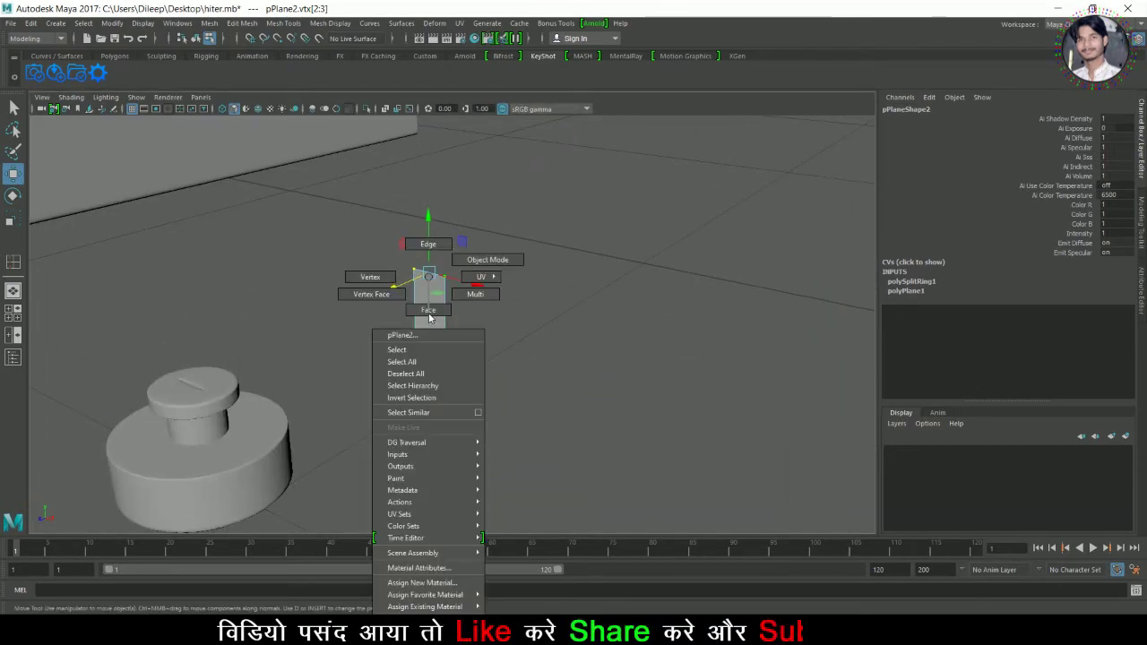
{"action": "right_click_drag", "start_coordinate": [433, 296], "coordinate": [432, 264]}
{"action": "left_click", "coordinate": [414, 324]}
{"action": "right_click_drag", "start_coordinate": [415, 302], "coordinate": [447, 317], "text": "shift"}
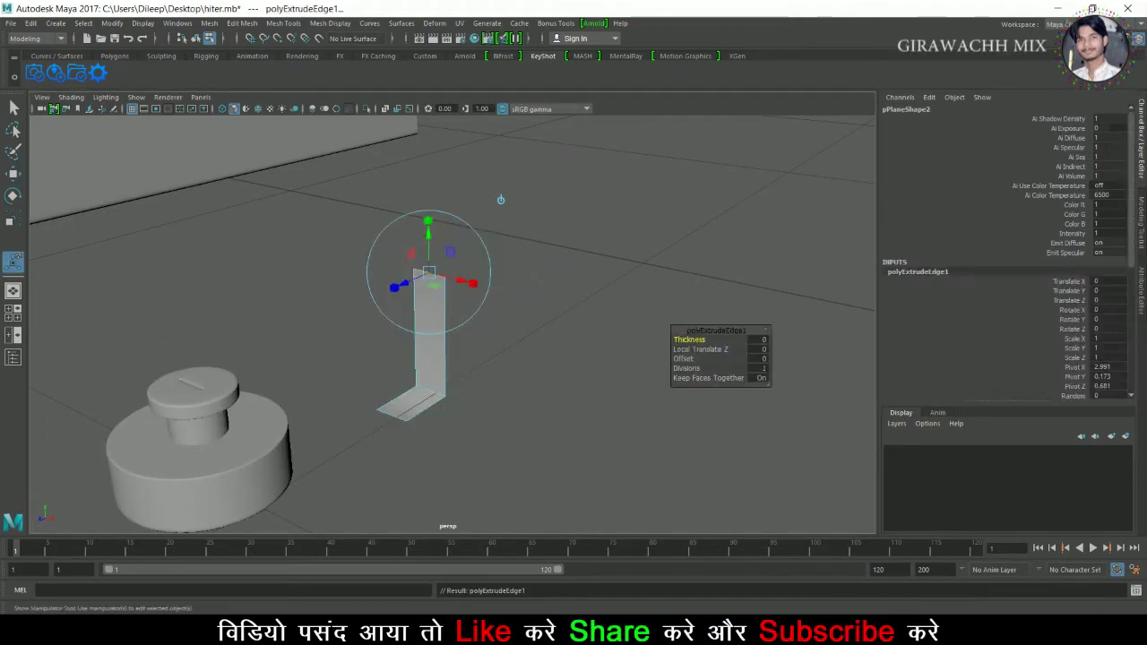
- Scale the extruded top vertices flat and shift them sideways into a short horizontal lip
{"action": "key", "text": "space"}
{"action": "key", "text": "space"}
{"action": "middle_click_drag", "start_coordinate": [538, 489], "coordinate": [540, 310], "text": "alt"}
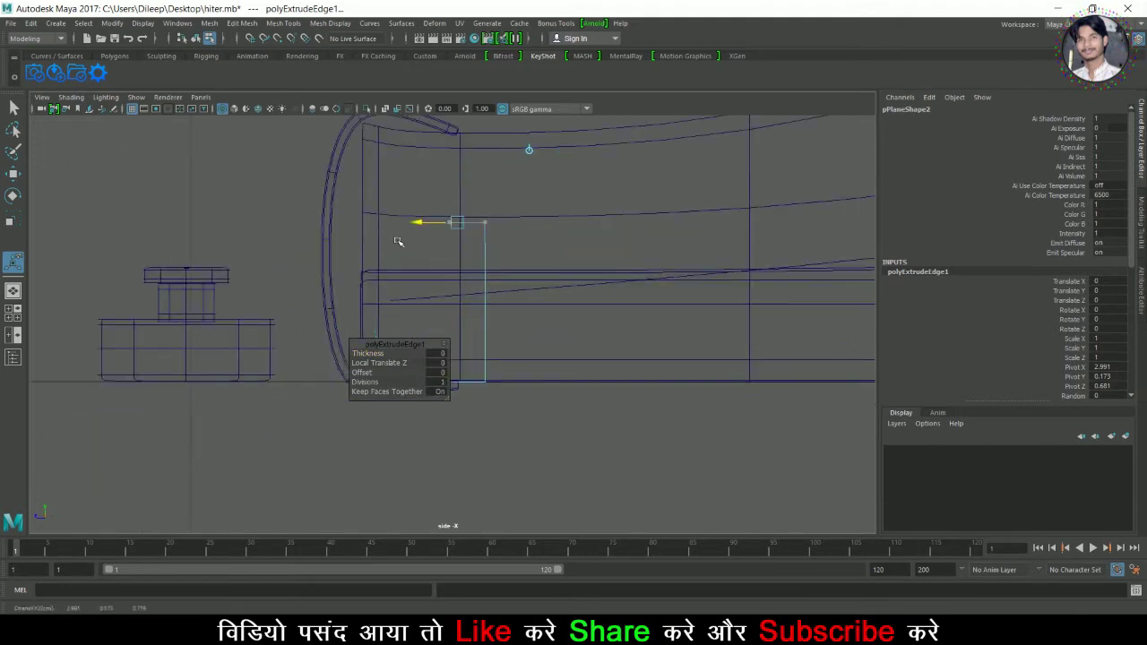
{"action": "right_click_drag", "start_coordinate": [410, 231], "coordinate": [359, 231]}
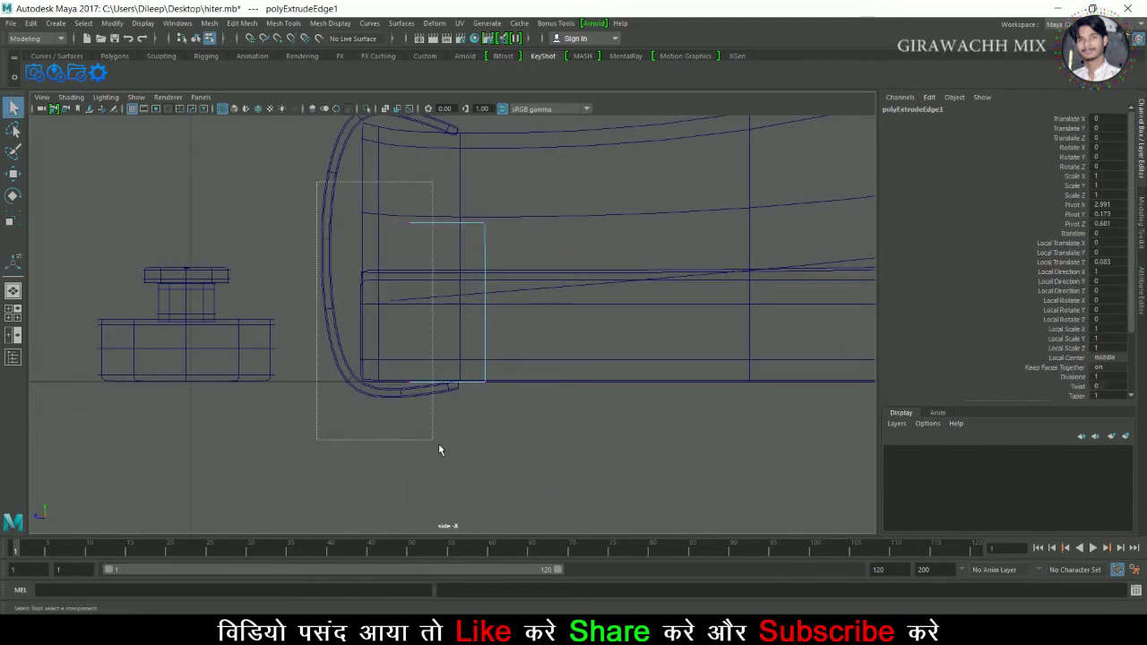
{"action": "left_click_drag", "start_coordinate": [415, 391], "coordinate": [385, 211]}
{"action": "key", "text": "r"}
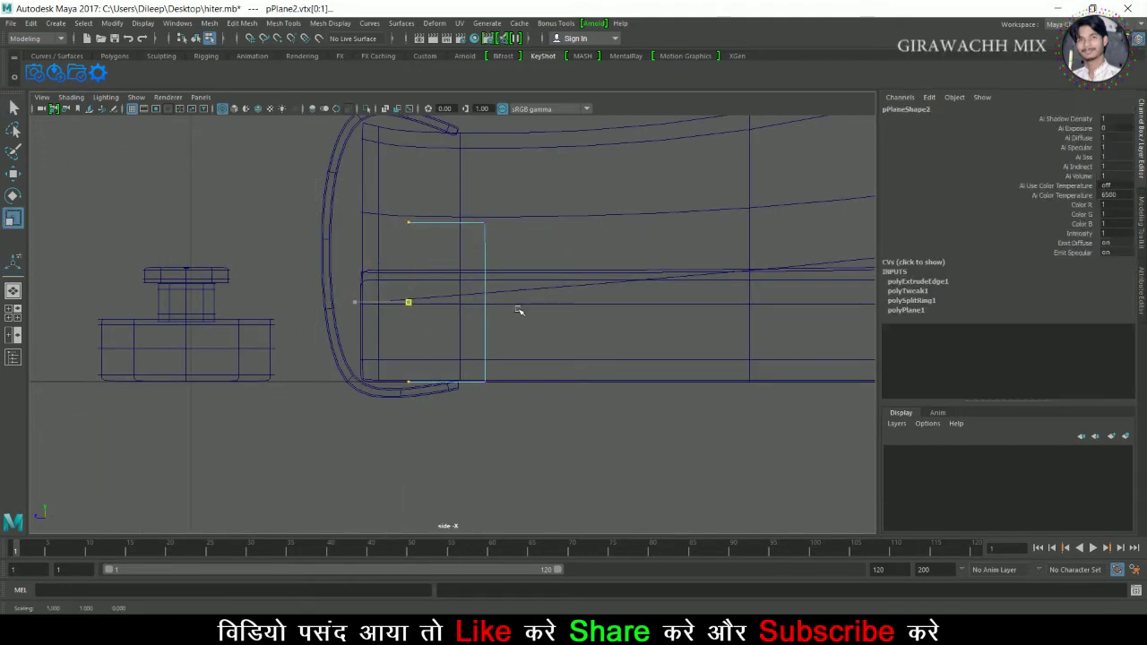
{"action": "key", "text": "w"}
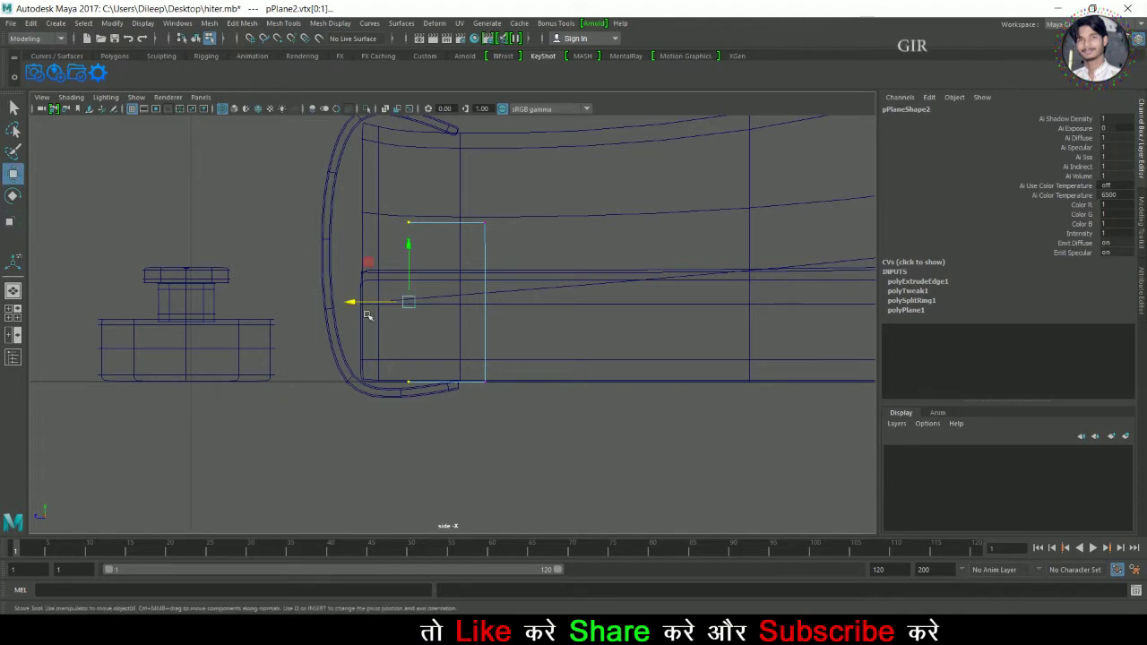
{"action": "left_click_drag", "start_coordinate": [379, 302], "coordinate": [388, 308]}
{"action": "key", "text": "space"}
{"action": "key", "text": "space"}
{"action": "left_click_drag", "start_coordinate": [502, 317], "coordinate": [394, 277], "text": "alt"}
{"action": "right_click_drag", "start_coordinate": [394, 276], "coordinate": [541, 214]}
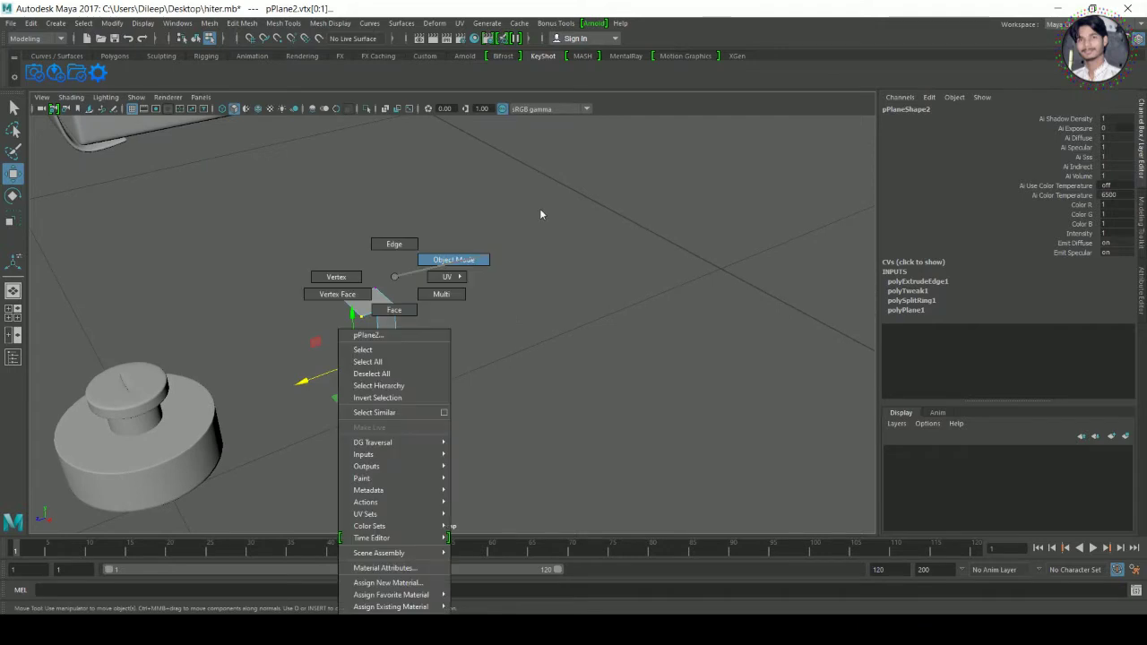
- Stretch pPlane2 wider along X and move it over the knob in front view
{"action": "key", "text": "r"}
{"action": "mouse_move", "coordinate": [460, 439]}
{"action": "left_mouse_down"}
{"action": "mouse_move", "coordinate": [499, 458]}
{"action": "mouse_move", "coordinate": [470, 439]}
{"action": "left_mouse_up"}
{"action": "key", "text": "w"}
{"action": "left_click_drag", "start_coordinate": [372, 407], "coordinate": [260, 448]}
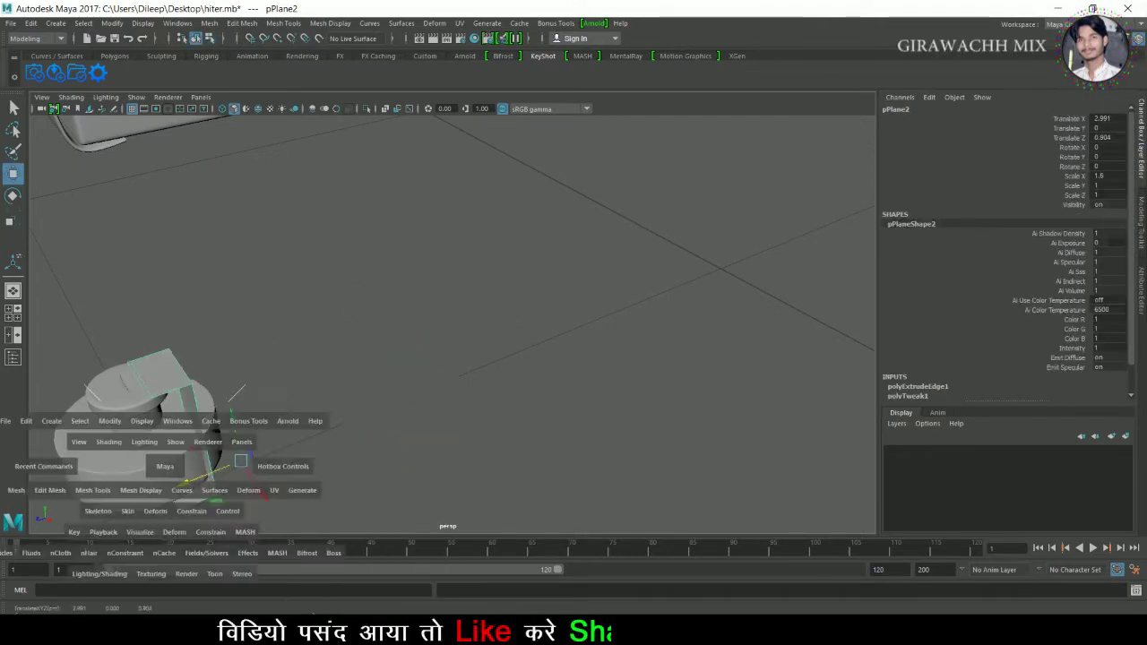
{"action": "left_click_drag", "start_coordinate": [166, 460], "coordinate": [153, 511]}
{"action": "key", "text": "f"}
{"action": "mouse_move", "coordinate": [454, 336]}
{"action": "left_mouse_down"}
{"action": "mouse_move", "coordinate": [460, 312]}
{"action": "mouse_move", "coordinate": [417, 336]}
{"action": "left_mouse_up"}
{"action": "scroll", "coordinate": [350, 348], "scroll_direction": "up", "scroll_amount": 3}
{"action": "scroll", "coordinate": [430, 331], "scroll_direction": "up", "scroll_amount": 1}
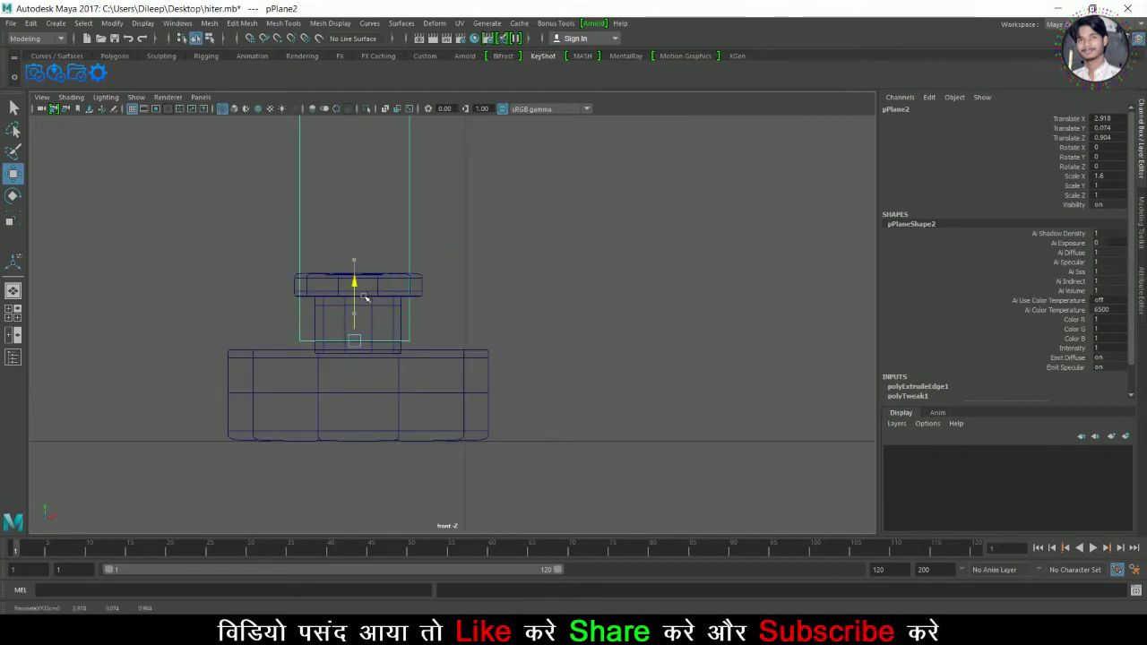
- Rescale the bracket to span the knob and nudge it to X 2.922 to centre it
{"action": "key", "text": "r"}
{"action": "left_click_drag", "start_coordinate": [412, 353], "coordinate": [444, 357]}
{"action": "key", "text": "w"}
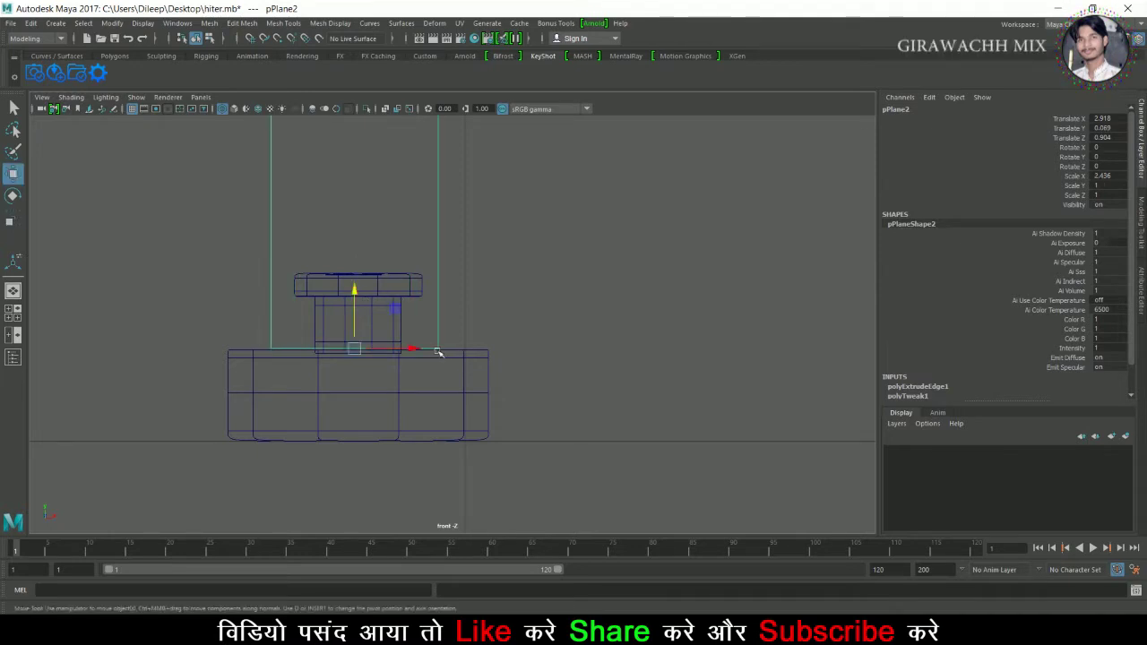
{"action": "left_click_drag", "start_coordinate": [418, 350], "coordinate": [430, 354]}
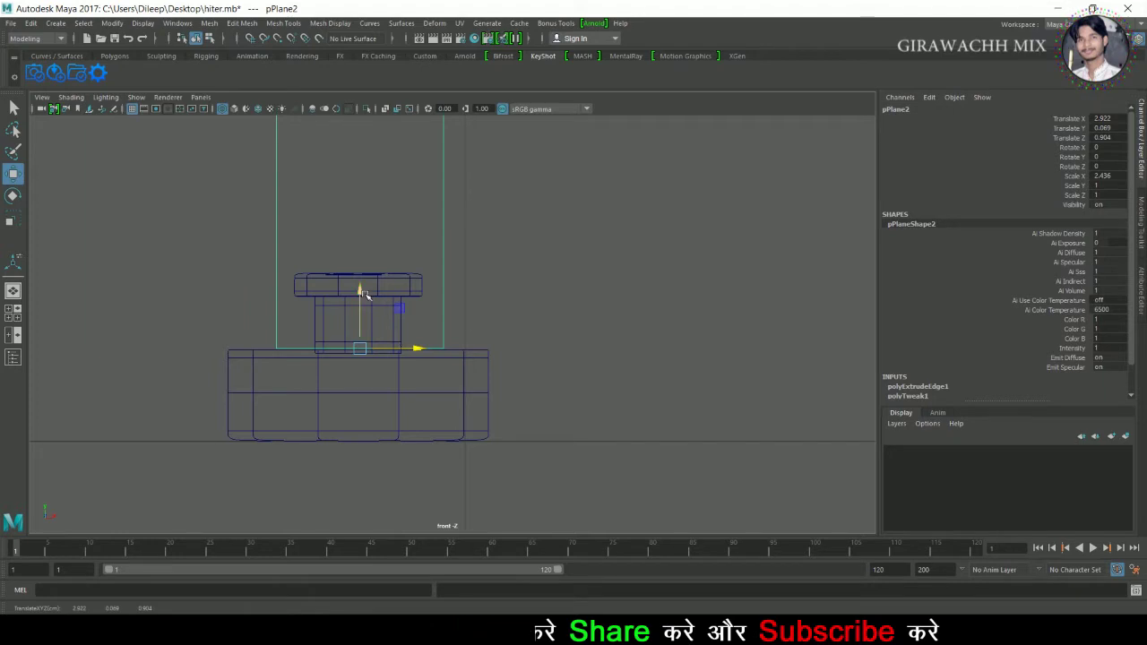
- Lower the knob's cap and stem, polySurface4, to Y -0.058
{"action": "left_click", "coordinate": [394, 302]}
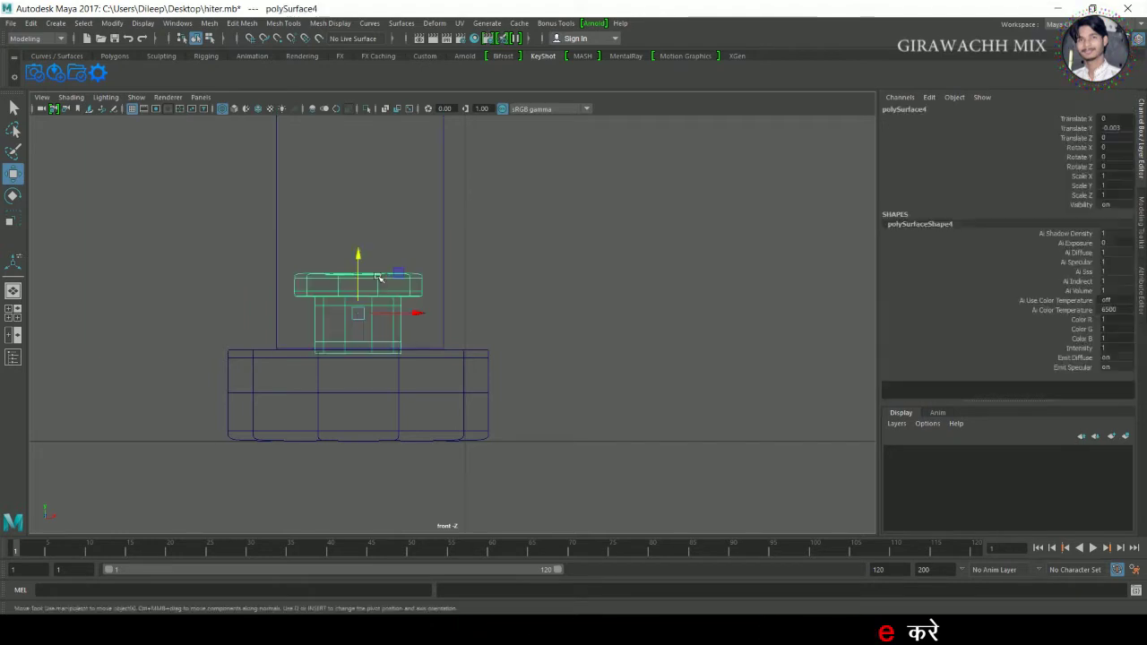
{"action": "left_click_drag", "start_coordinate": [371, 269], "coordinate": [371, 317]}
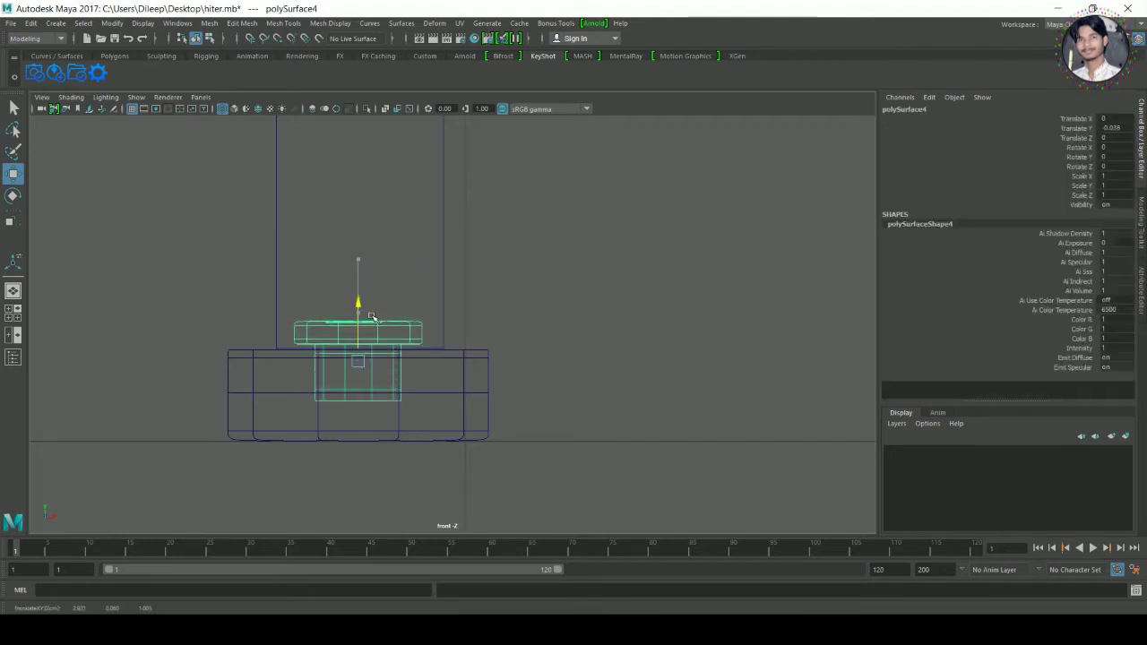
{"action": "key", "text": "space"}
{"action": "key", "text": "space"}
{"action": "left_click_drag", "start_coordinate": [450, 363], "coordinate": [525, 345], "text": "alt"}
{"action": "right_click_drag", "start_coordinate": [525, 345], "coordinate": [491, 355], "text": "alt"}
{"action": "mouse_move", "coordinate": [491, 355]}
{"action": "left_mouse_down", "text": "alt"}
{"action": "mouse_move", "coordinate": [538, 337]}
{"action": "mouse_move", "coordinate": [430, 336]}
{"action": "left_mouse_up", "text": "alt"}
{"action": "left_click", "coordinate": [295, 269]}
- Drag the bracket's bottom edge along X to extend the flange across the knob base
{"action": "right_click_drag", "start_coordinate": [418, 354], "coordinate": [415, 330]}
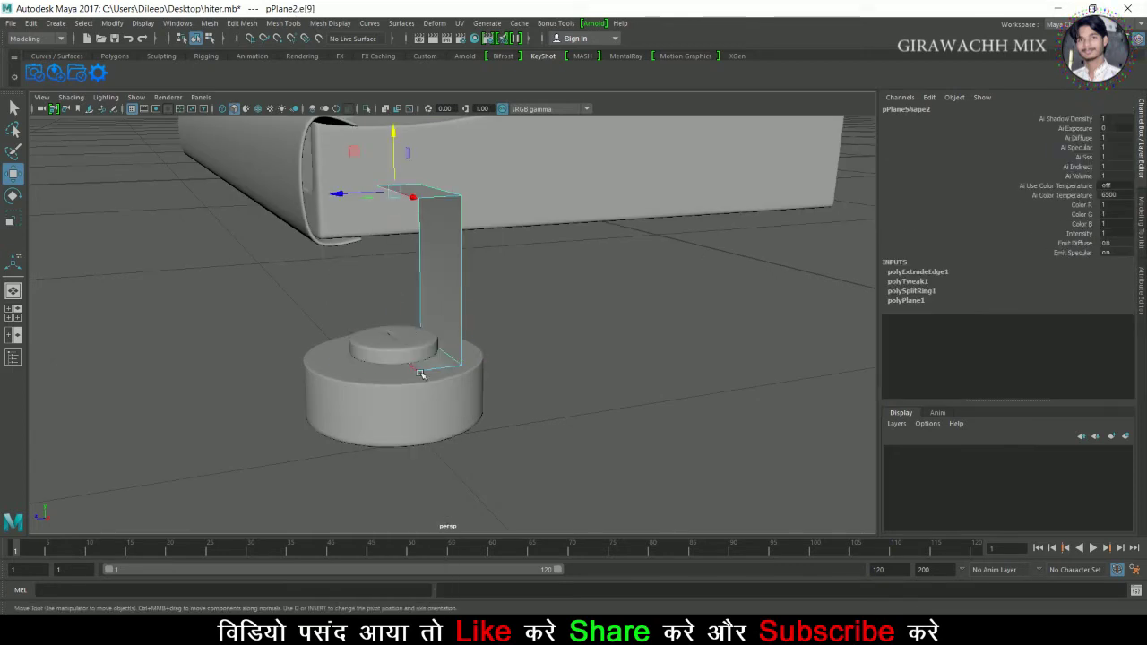
{"action": "mouse_move", "coordinate": [346, 373]}
{"action": "left_mouse_down"}
{"action": "mouse_move", "coordinate": [288, 380]}
{"action": "mouse_move", "coordinate": [307, 392]}
{"action": "left_mouse_up"}
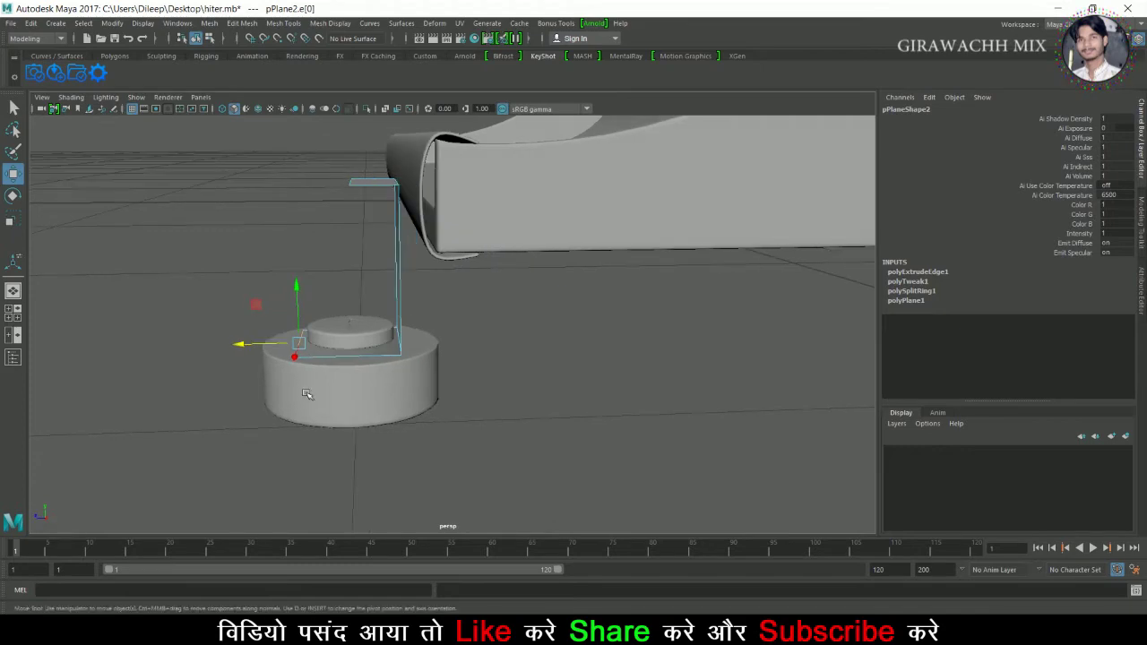
{"action": "left_click_drag", "start_coordinate": [259, 349], "coordinate": [255, 351]}
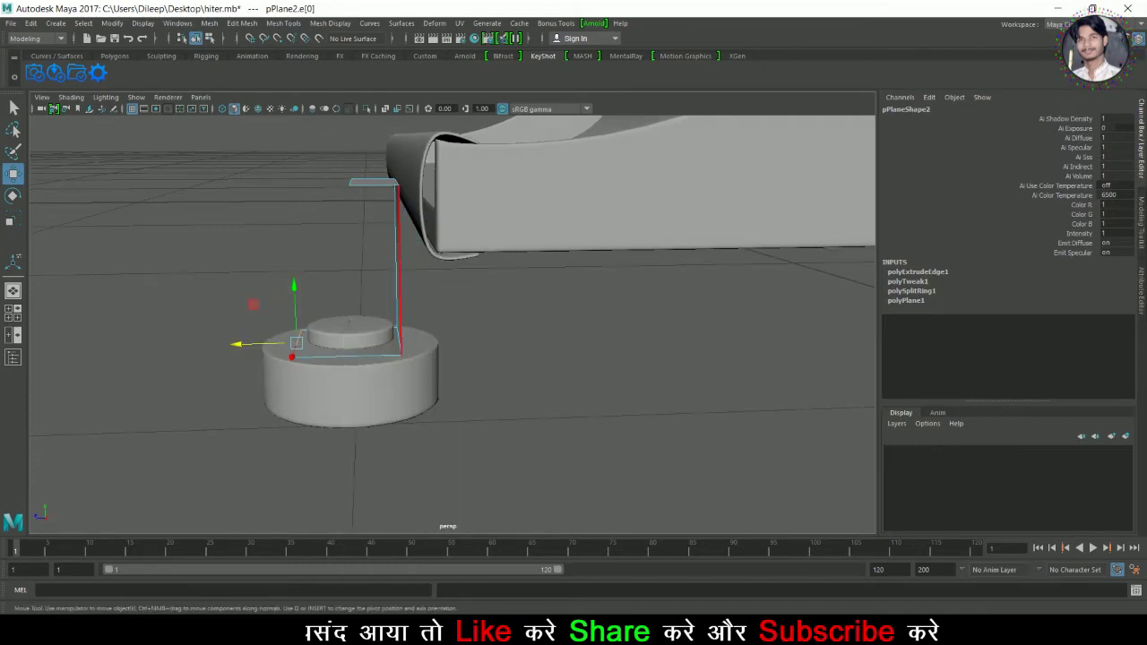
{"action": "key", "text": "F8"}
{"action": "key", "text": "space"}
{"action": "key", "text": "space"}
{"action": "key", "text": "4"}
{"action": "scroll", "coordinate": [315, 404], "scroll_direction": "up", "scroll_amount": 2}
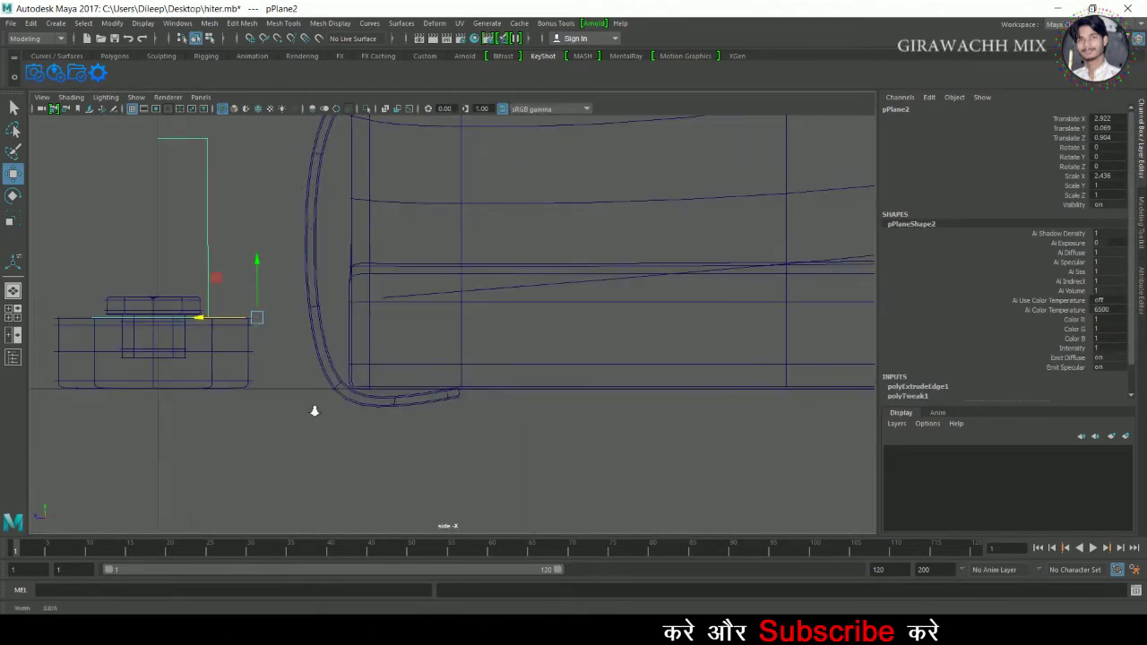
{"action": "middle_click_drag", "start_coordinate": [315, 404], "coordinate": [535, 404], "text": "alt"}
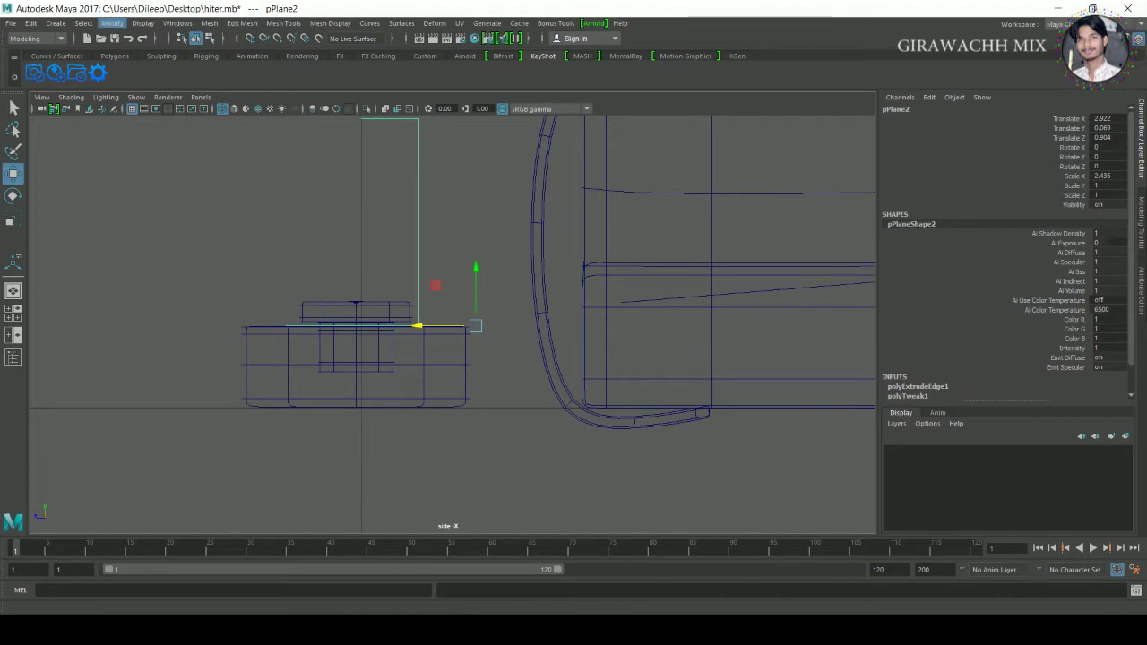
- Center pPlane2's pivot and nudge it into place at Z 0.901 over the knob base
{"action": "left_click", "coordinate": [135, 117]}
{"action": "scroll", "coordinate": [251, 192], "scroll_direction": "up", "scroll_amount": 1}
{"action": "scroll", "coordinate": [269, 201], "scroll_direction": "up", "scroll_amount": 1}
{"action": "left_click_drag", "start_coordinate": [282, 210], "coordinate": [285, 209]}
{"action": "key", "text": "space"}
{"action": "key", "text": "space"}
{"action": "mouse_move", "coordinate": [621, 241]}
{"action": "left_mouse_down", "text": "alt"}
{"action": "mouse_move", "coordinate": [561, 274]}
{"action": "mouse_move", "coordinate": [679, 275]}
{"action": "mouse_move", "coordinate": [696, 299]}
{"action": "mouse_move", "coordinate": [353, 315]}
{"action": "left_mouse_up", "text": "alt"}
{"action": "key", "text": "f"}
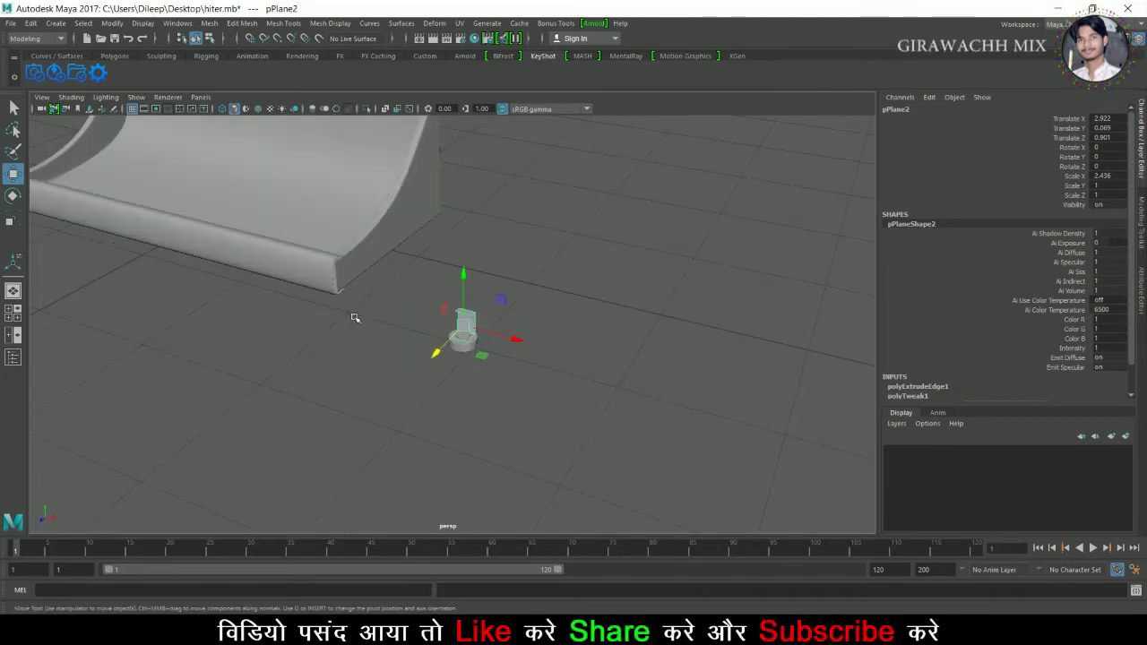
{"action": "mouse_move", "coordinate": [355, 317]}
{"action": "left_mouse_down", "text": "alt"}
{"action": "mouse_move", "coordinate": [582, 328]}
{"action": "mouse_move", "coordinate": [538, 318]}
{"action": "mouse_move", "coordinate": [662, 339]}
{"action": "mouse_move", "coordinate": [660, 317]}
{"action": "mouse_move", "coordinate": [455, 340]}
{"action": "left_mouse_up", "text": "alt"}
{"action": "scroll", "coordinate": [543, 320], "scroll_direction": "up", "scroll_amount": 3}
{"action": "scroll", "coordinate": [529, 326], "scroll_direction": "up", "scroll_amount": 2}
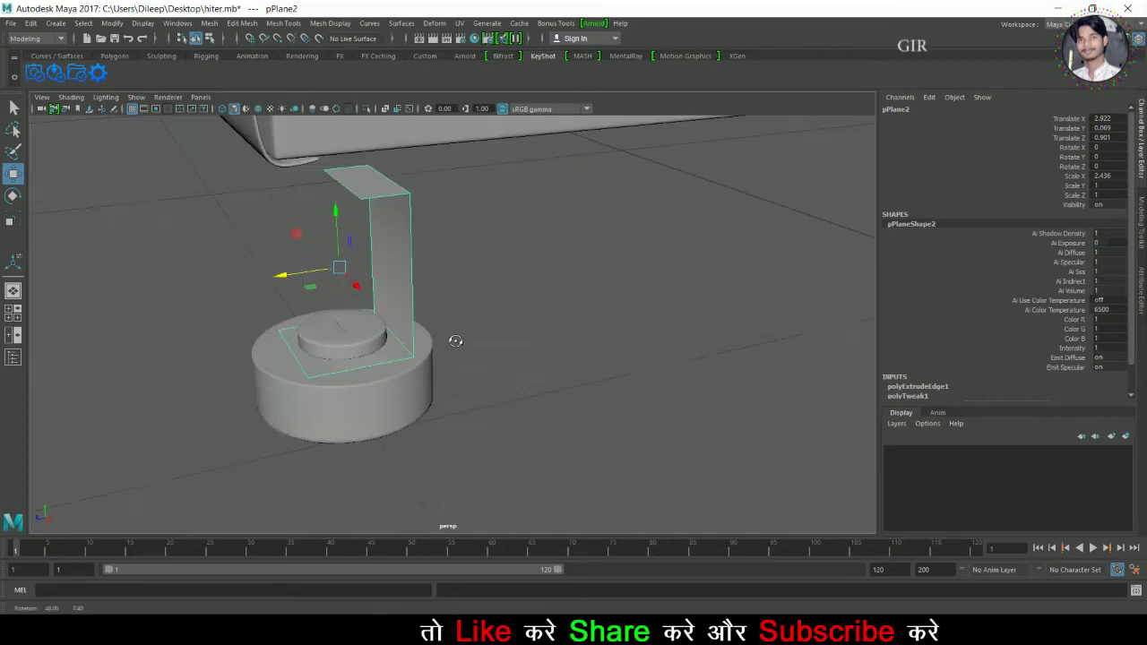
{"action": "mouse_move", "coordinate": [413, 272]}
{"action": "left_mouse_down", "text": "alt"}
{"action": "mouse_move", "coordinate": [536, 248]}
{"action": "mouse_move", "coordinate": [516, 253]}
{"action": "left_mouse_up", "text": "alt"}
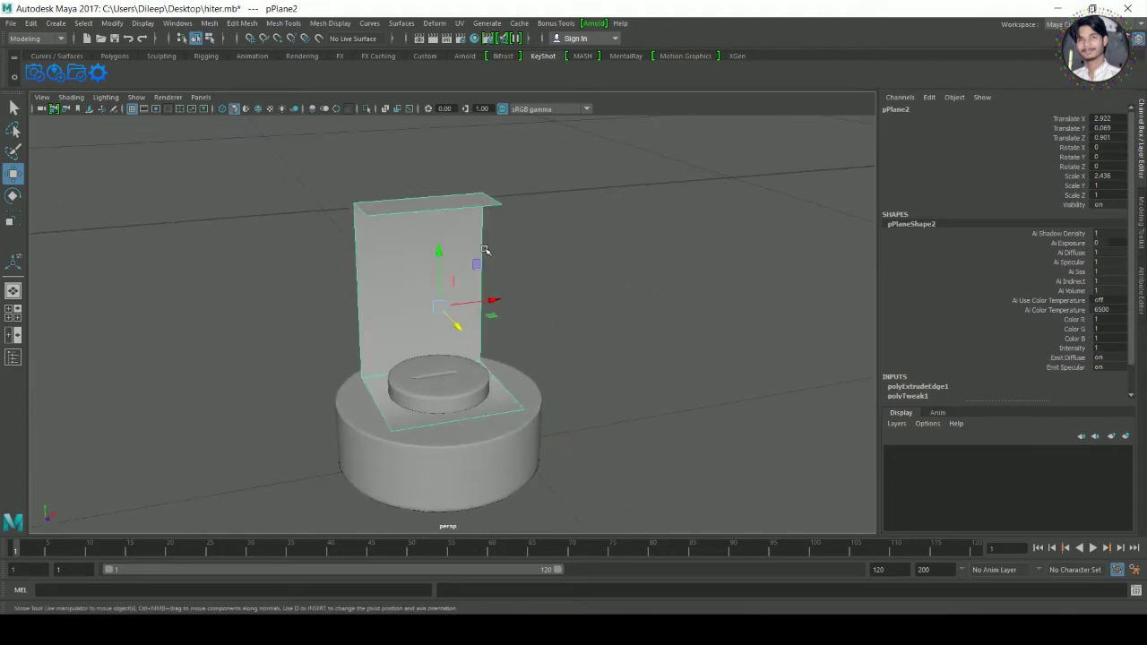
{"action": "right_click_drag", "start_coordinate": [414, 256], "coordinate": [371, 341], "text": "shift"}
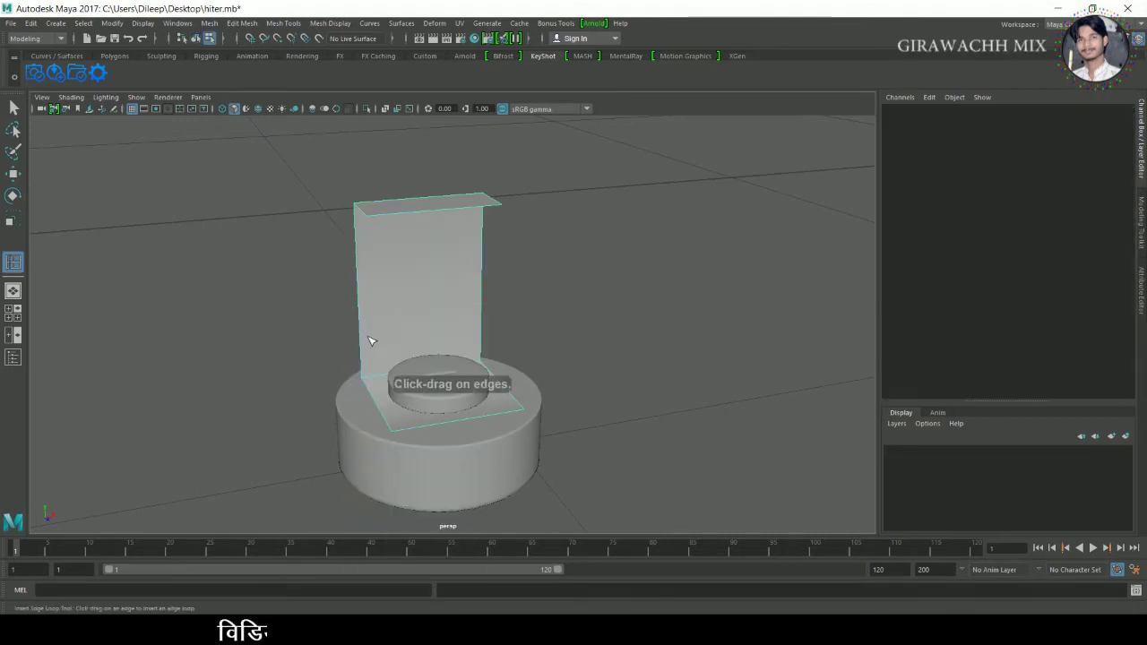
- Scale the bracket's top vertices inward to taper it
{"action": "key", "text": "w"}
{"action": "scroll", "coordinate": [346, 282], "scroll_direction": "down", "scroll_amount": 5}
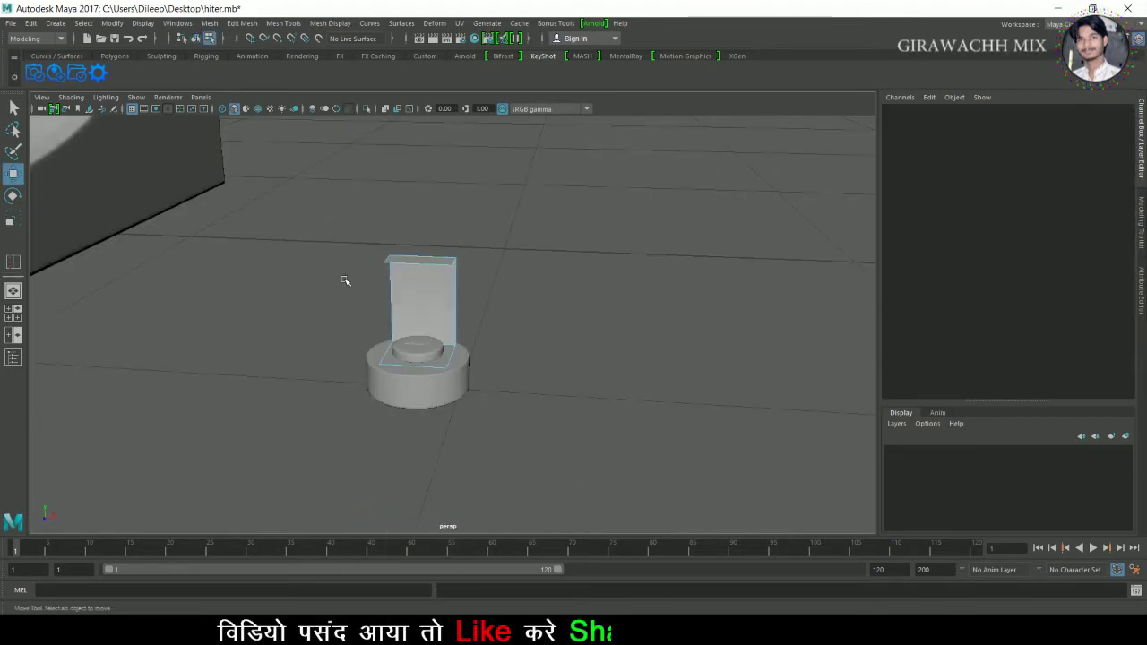
{"action": "right_click_drag", "start_coordinate": [394, 267], "coordinate": [333, 233]}
{"action": "key", "text": "r"}
{"action": "mouse_move", "coordinate": [477, 274]}
{"action": "left_mouse_down"}
{"action": "mouse_move", "coordinate": [447, 274]}
{"action": "mouse_move", "coordinate": [591, 295]}
{"action": "left_mouse_up"}
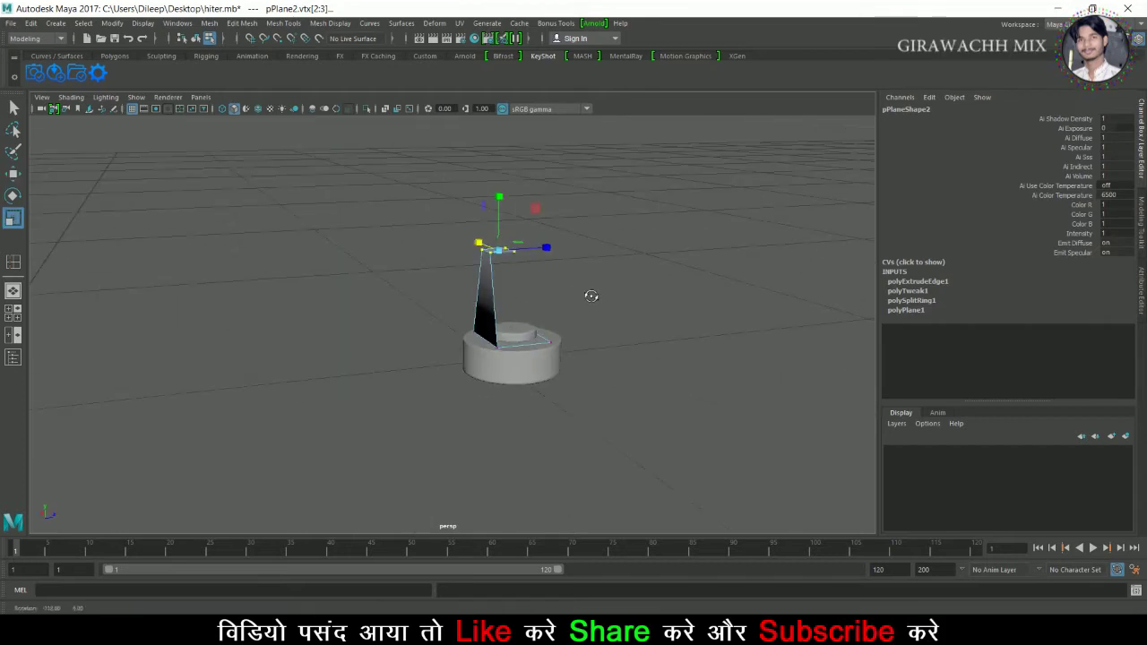
- Reselect the strip plane, pPlane2, rising above the knob
{"action": "scroll", "coordinate": [423, 265], "scroll_direction": "up", "scroll_amount": 4}
{"action": "scroll", "coordinate": [423, 269], "scroll_direction": "up", "scroll_amount": 2}
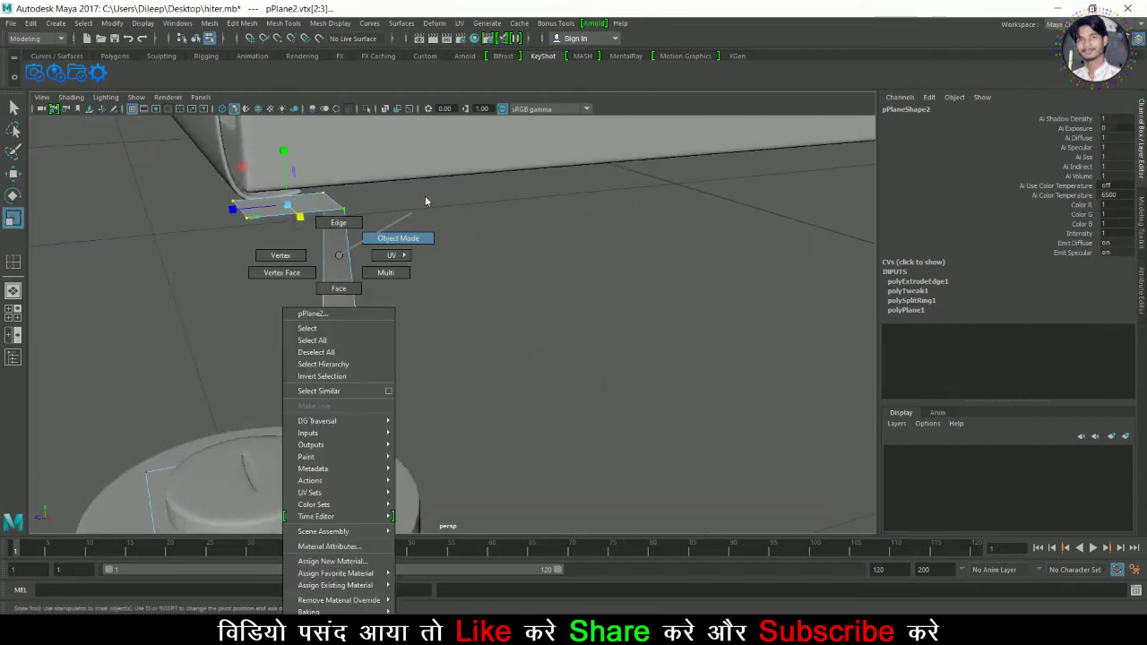
{"action": "right_click_drag", "start_coordinate": [337, 257], "coordinate": [397, 239]}
{"action": "scroll", "coordinate": [466, 310], "scroll_direction": "down", "scroll_amount": 4}
{"action": "mouse_move", "coordinate": [466, 310]}
{"action": "left_mouse_down", "text": "alt"}
{"action": "mouse_move", "coordinate": [418, 305]}
{"action": "mouse_move", "coordinate": [549, 305]}
{"action": "mouse_move", "coordinate": [502, 323]}
{"action": "mouse_move", "coordinate": [529, 339]}
{"action": "left_mouse_up", "text": "alt"}
{"action": "left_click", "coordinate": [412, 307]}
{"action": "left_click", "coordinate": [430, 304]}
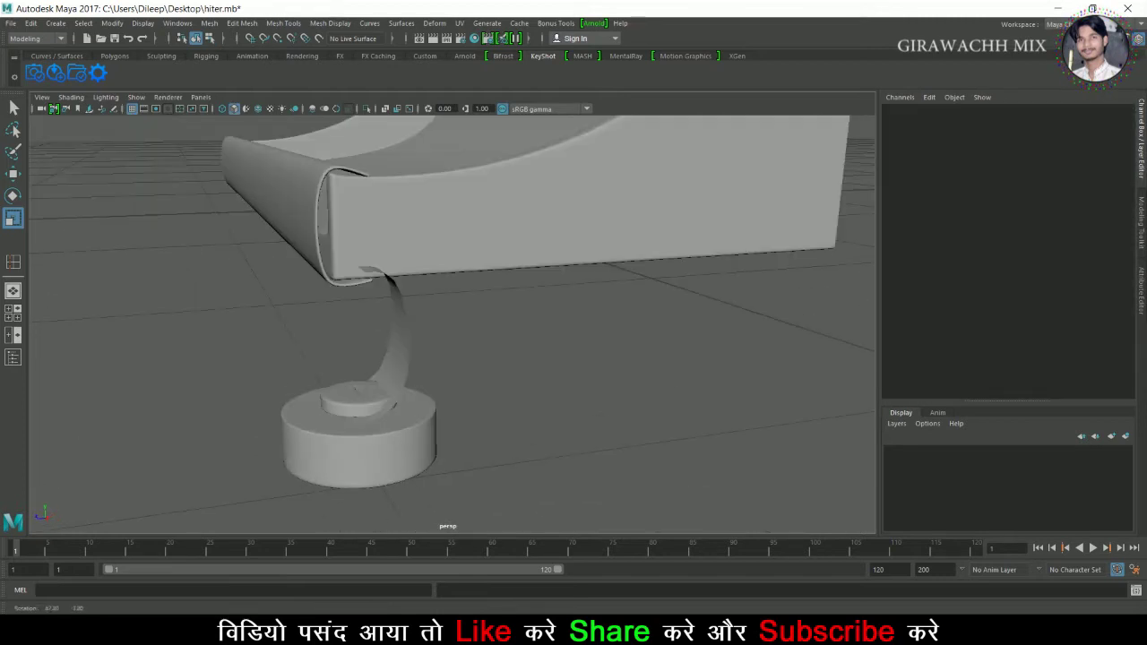
{"action": "left_click", "coordinate": [398, 340]}
{"action": "left_click", "coordinate": [529, 338]}
{"action": "left_click", "coordinate": [399, 340]}
- Add an edge loop, polySplitRing2, across the top flap near the bend
{"action": "left_click_drag", "start_coordinate": [399, 341], "coordinate": [676, 350], "text": "alt"}
{"action": "scroll", "coordinate": [525, 307], "scroll_direction": "up", "scroll_amount": 2}
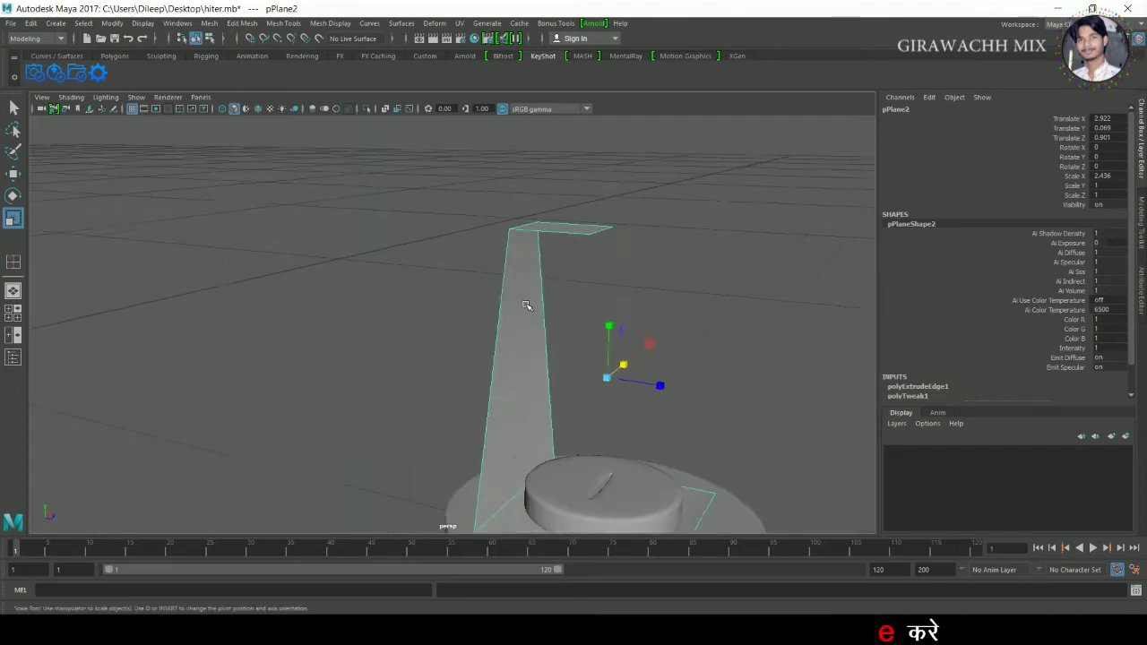
{"action": "scroll", "coordinate": [525, 307], "scroll_direction": "up", "scroll_amount": 2}
{"action": "scroll", "coordinate": [481, 326], "scroll_direction": "up", "scroll_amount": 2}
{"action": "left_click_drag", "start_coordinate": [471, 281], "coordinate": [471, 248], "text": "alt"}
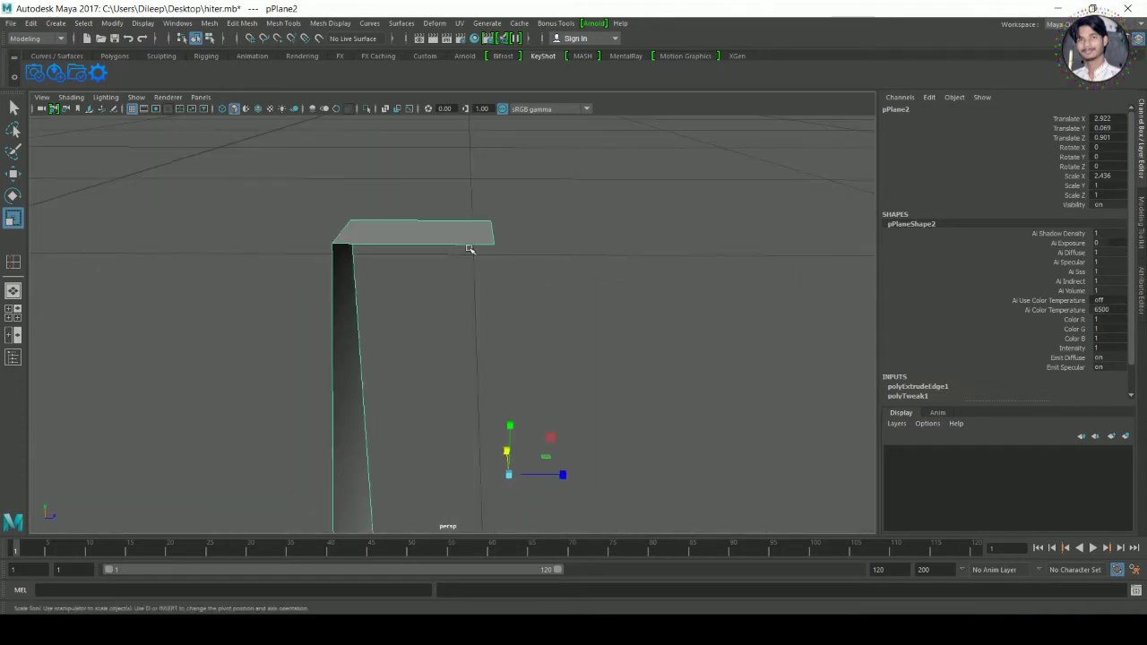
{"action": "right_click_drag", "start_coordinate": [421, 243], "coordinate": [420, 250], "text": "shift"}
{"action": "left_click", "coordinate": [374, 249]}
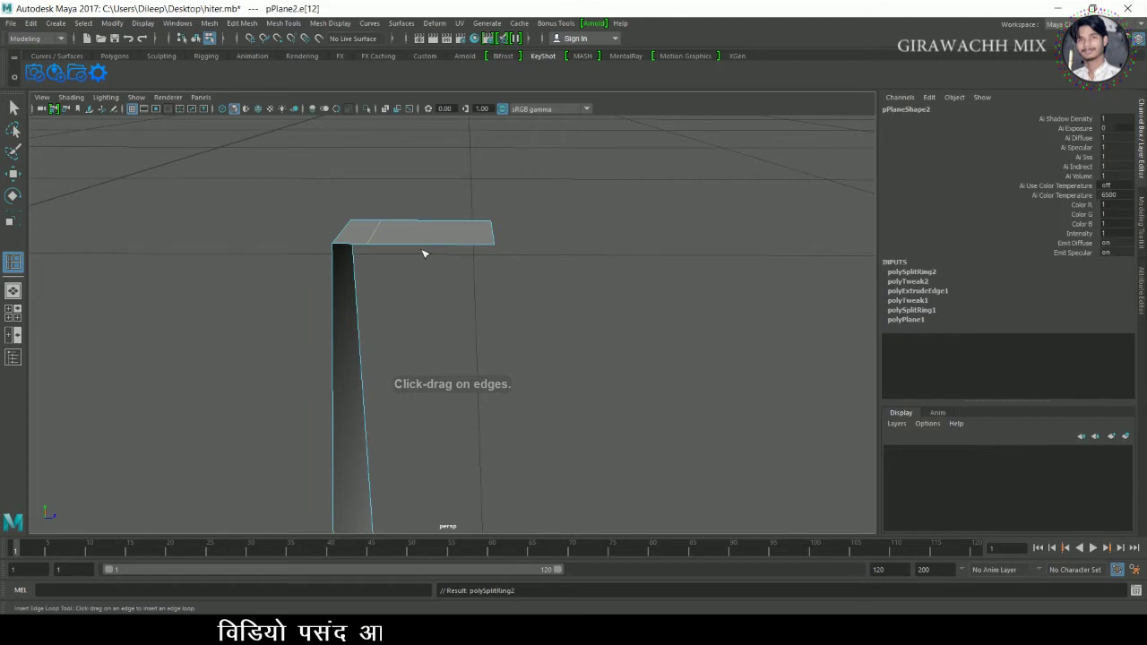
- Add three more edge loops, polySplitRing3–5, across the top flap
{"action": "left_click", "coordinate": [414, 249]}
{"action": "left_click", "coordinate": [446, 250]}
{"action": "left_click", "coordinate": [476, 253]}
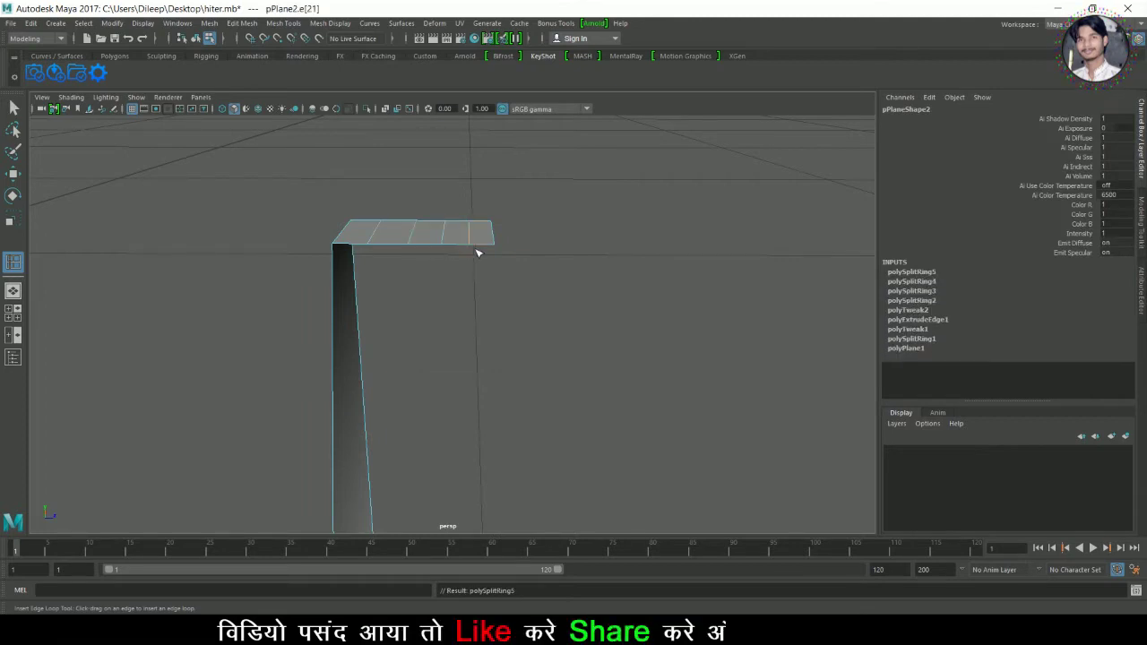
{"action": "key", "text": "w"}
{"action": "right_click", "coordinate": [462, 243]}
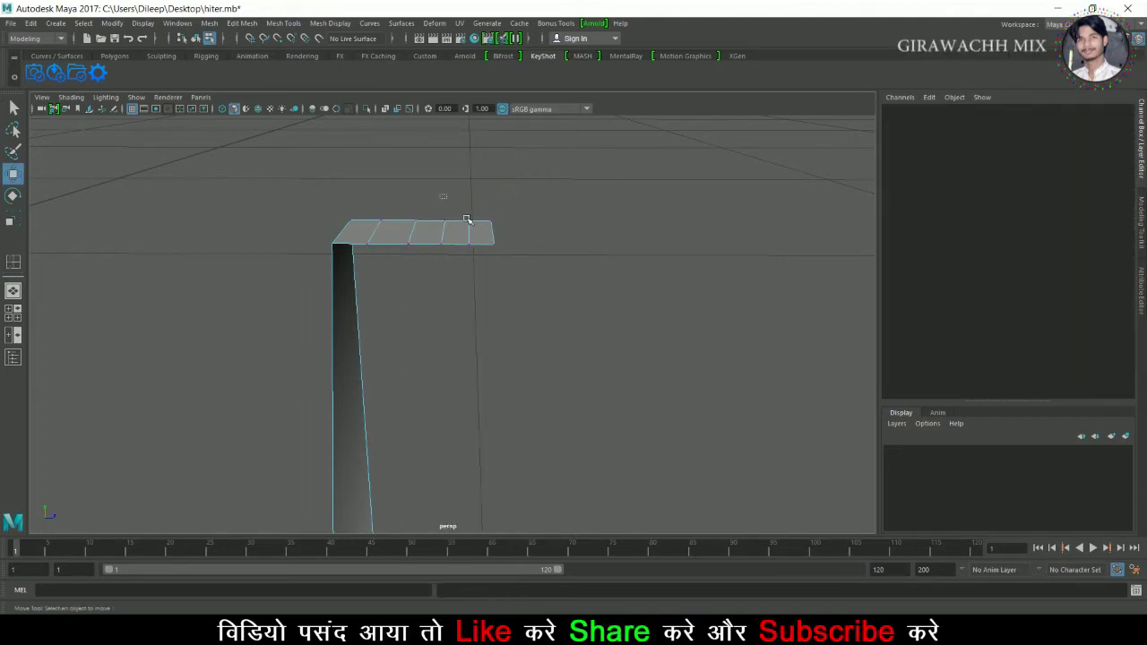
{"action": "key", "text": "space"}
{"action": "key", "text": "space"}
{"action": "scroll", "coordinate": [470, 386], "scroll_direction": "up", "scroll_amount": 3}
{"action": "scroll", "coordinate": [453, 439], "scroll_direction": "up", "scroll_amount": 2}
- In side view, rotate the flap's outer end down and shift its lower vertices right
{"action": "left_click", "coordinate": [253, 259]}
{"action": "mouse_move", "coordinate": [254, 259]}
{"action": "left_mouse_down"}
{"action": "mouse_move", "coordinate": [396, 385]}
{"action": "mouse_move", "coordinate": [357, 277]}
{"action": "left_mouse_up"}
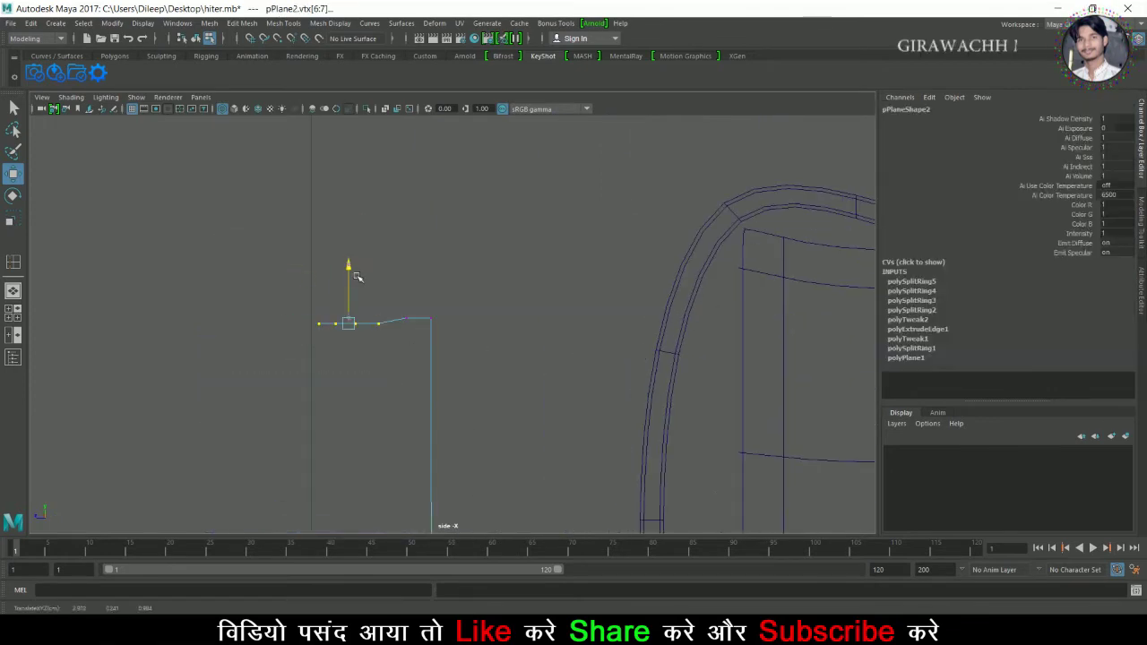
{"action": "key", "text": "e"}
{"action": "mouse_move", "coordinate": [412, 310]}
{"action": "left_mouse_down"}
{"action": "mouse_move", "coordinate": [402, 281]}
{"action": "mouse_move", "coordinate": [363, 285]}
{"action": "left_mouse_up"}
{"action": "key", "text": "w"}
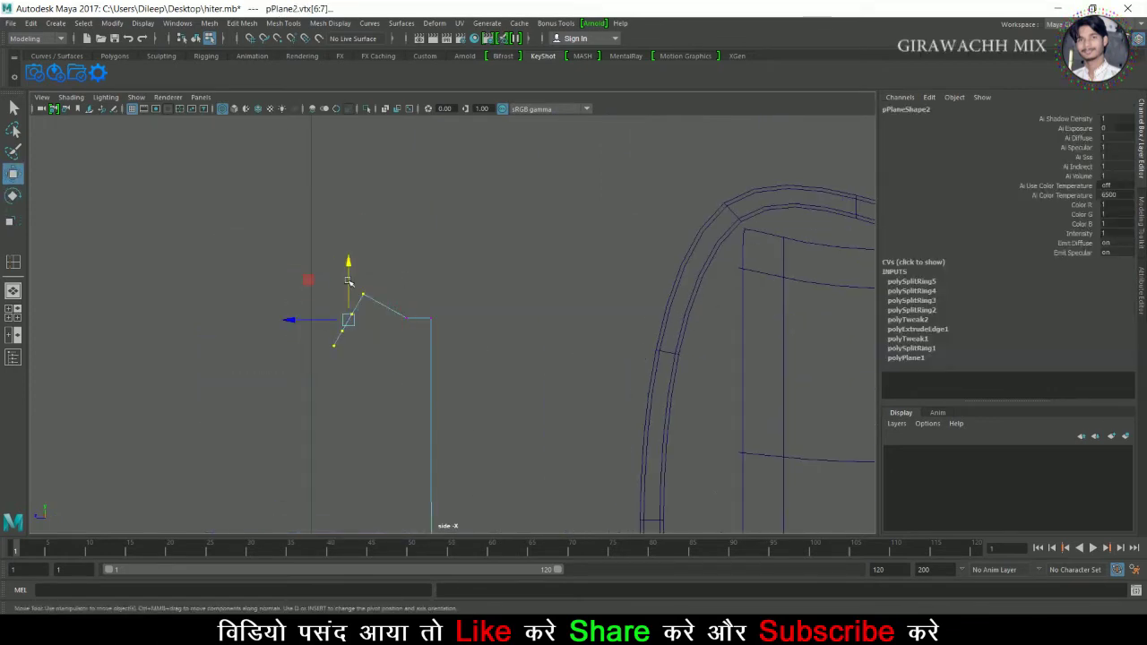
{"action": "left_click_drag", "start_coordinate": [253, 346], "coordinate": [363, 386]}
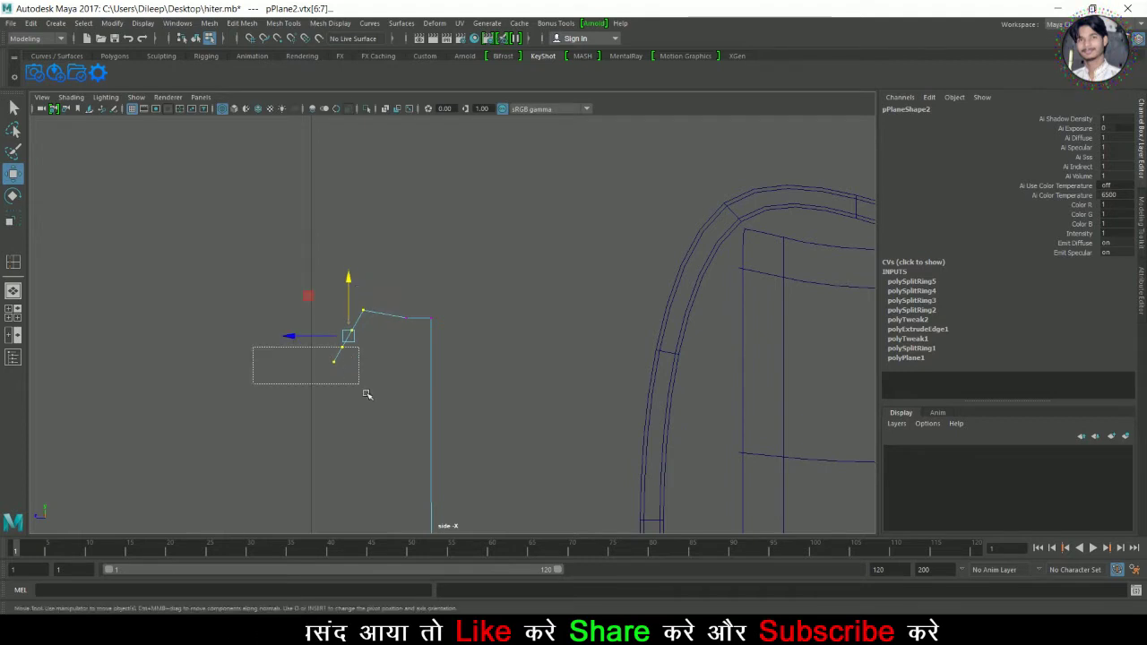
{"action": "left_click_drag", "start_coordinate": [281, 362], "coordinate": [341, 373]}
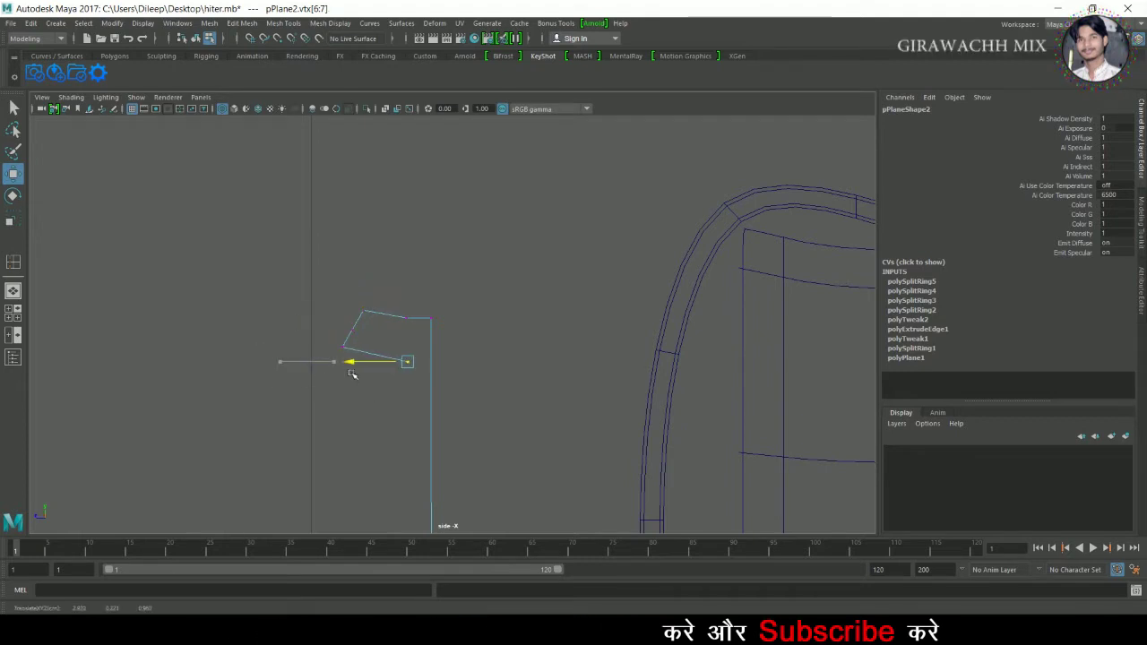
{"action": "mouse_move", "coordinate": [353, 358]}
{"action": "left_mouse_down"}
{"action": "mouse_move", "coordinate": [325, 333]}
{"action": "mouse_move", "coordinate": [335, 357]}
{"action": "left_mouse_up"}
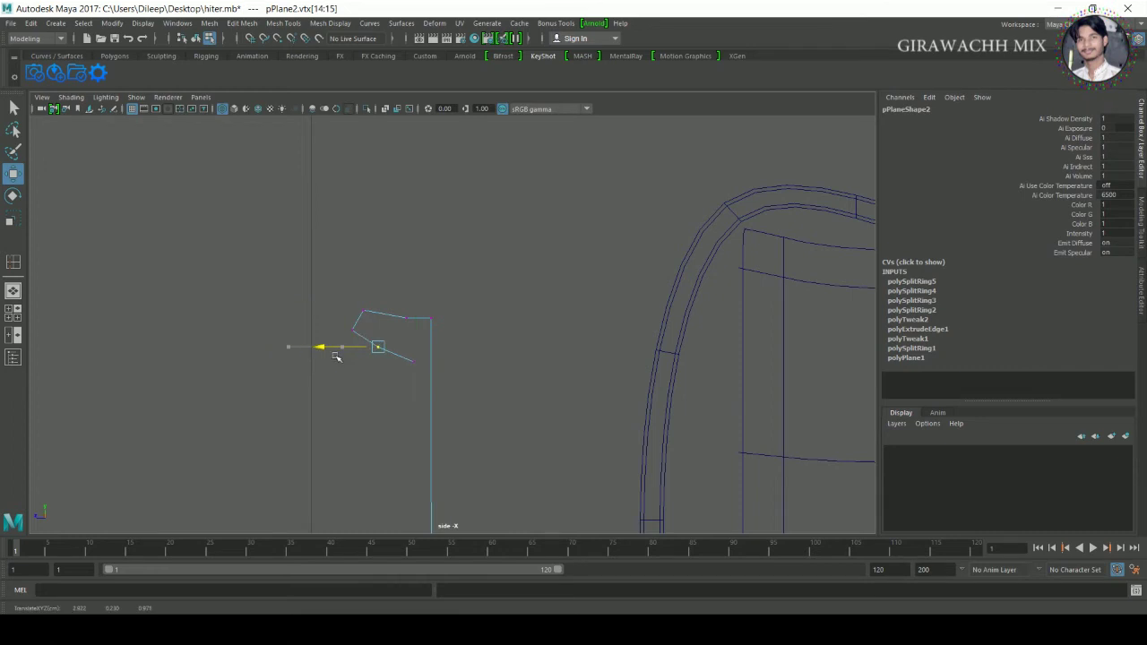
{"action": "left_click_drag", "start_coordinate": [419, 282], "coordinate": [415, 260]}
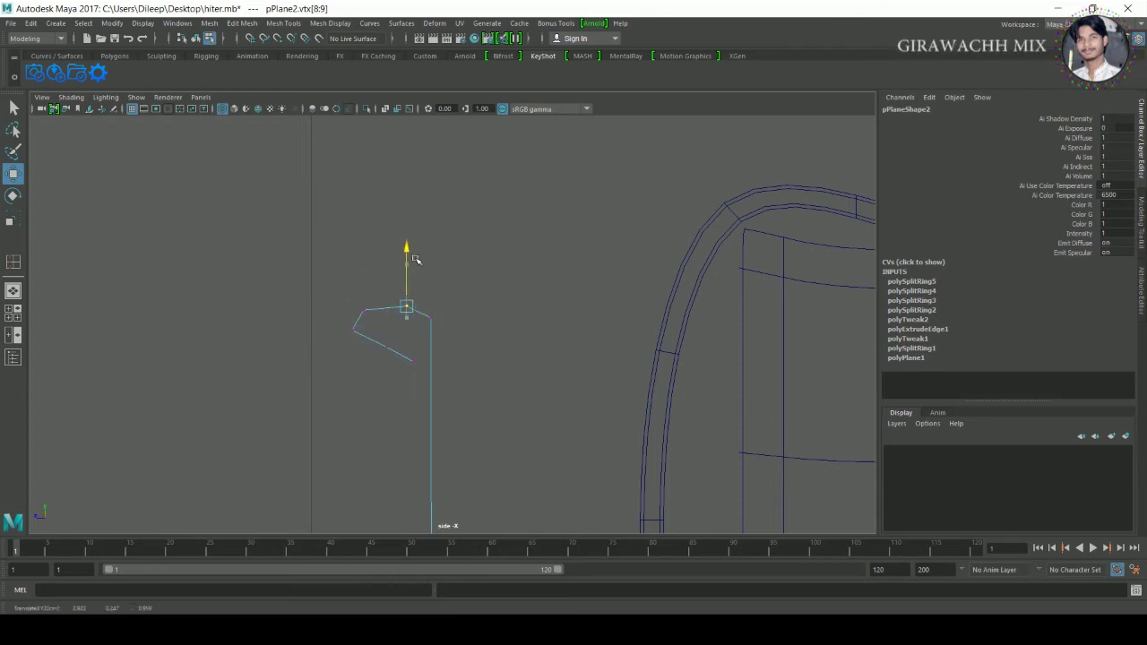
- Move the remaining flap vertices to round the end into a curled hook
{"action": "left_click_drag", "start_coordinate": [334, 279], "coordinate": [385, 330]}
{"action": "middle_click_drag", "start_coordinate": [367, 335], "coordinate": [386, 335]}
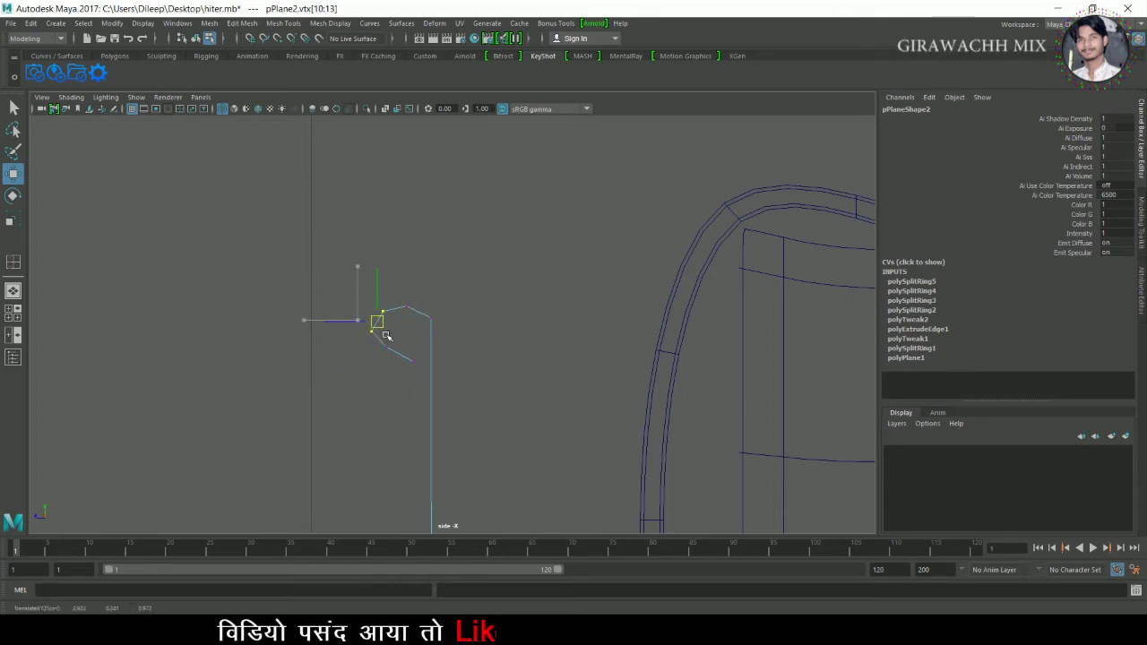
{"action": "left_click_drag", "start_coordinate": [346, 344], "coordinate": [431, 369]}
{"action": "left_click", "coordinate": [413, 376]}
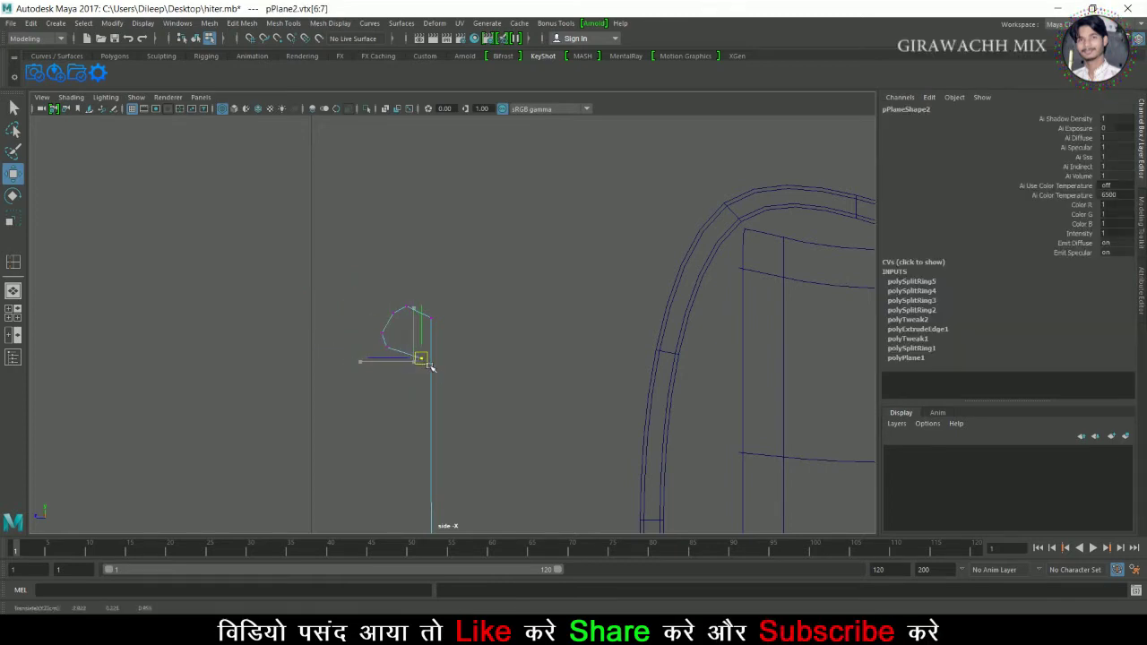
{"action": "scroll", "coordinate": [433, 367], "scroll_direction": "up", "scroll_amount": 3}
{"action": "left_click_drag", "start_coordinate": [418, 341], "coordinate": [419, 334]}
{"action": "left_click_drag", "start_coordinate": [327, 375], "coordinate": [334, 372]}
{"action": "left_click_drag", "start_coordinate": [403, 356], "coordinate": [424, 387]}
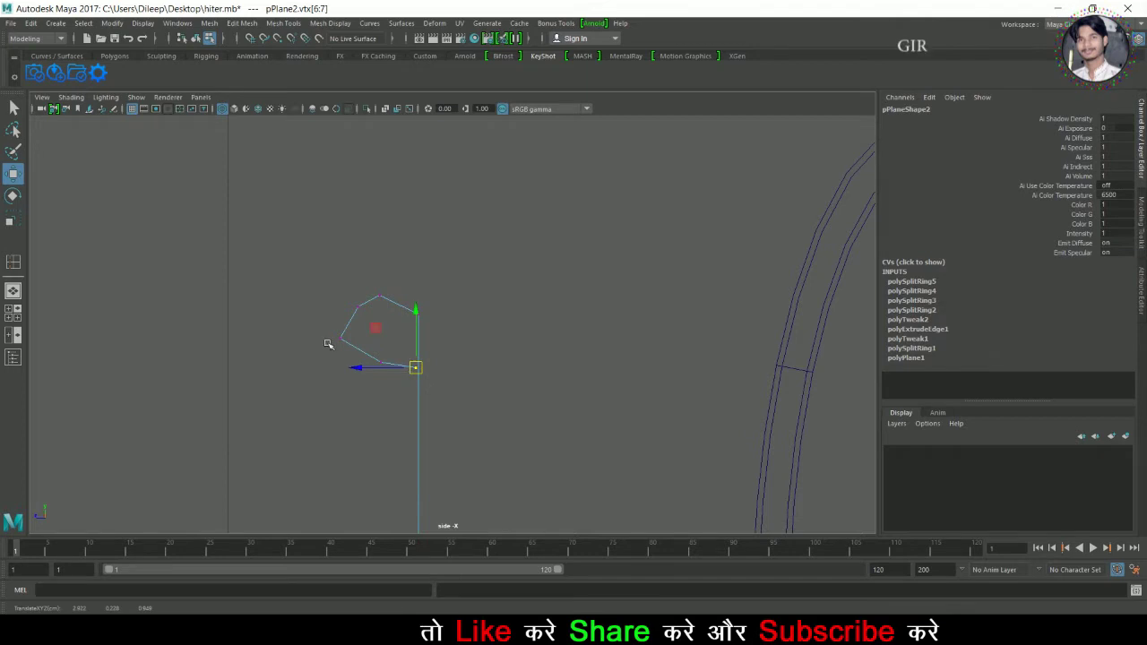
{"action": "left_click_drag", "start_coordinate": [334, 328], "coordinate": [365, 355]}
{"action": "mouse_move", "coordinate": [387, 310]}
{"action": "left_mouse_down"}
{"action": "mouse_move", "coordinate": [416, 303]}
{"action": "mouse_move", "coordinate": [367, 352]}
{"action": "mouse_move", "coordinate": [424, 381]}
{"action": "left_mouse_up"}
{"action": "left_click", "coordinate": [359, 306]}
{"action": "left_click", "coordinate": [380, 362]}
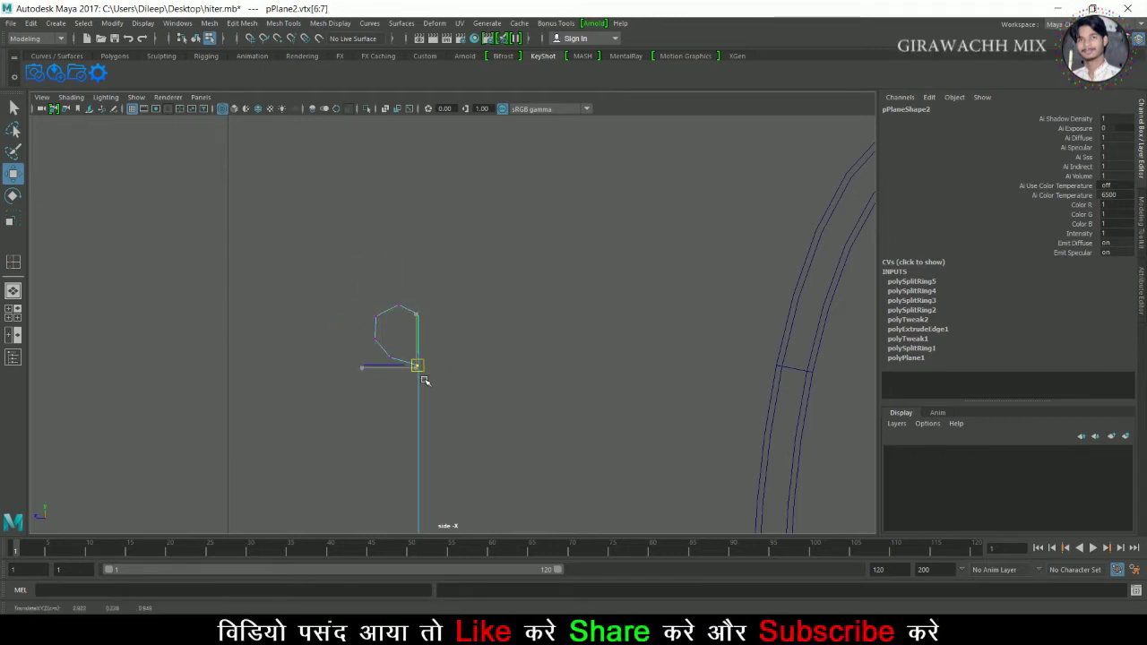
{"action": "key", "text": "space"}
- Orbit and zoom around the knob stand to inspect the curled strip
{"action": "left_click_drag", "start_coordinate": [455, 341], "coordinate": [455, 304]}
{"action": "left_click_drag", "start_coordinate": [359, 341], "coordinate": [206, 350], "text": "alt"}
{"action": "right_click_drag", "start_coordinate": [206, 349], "coordinate": [537, 332], "text": "alt"}
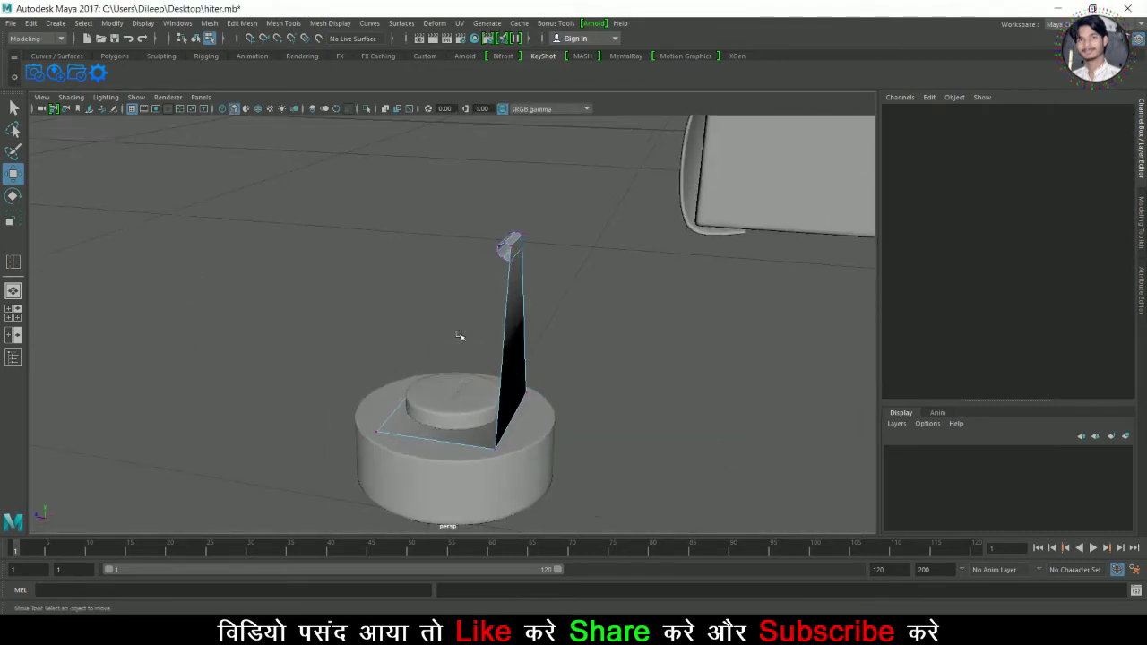
{"action": "mouse_move", "coordinate": [614, 248]}
{"action": "left_mouse_down", "text": "alt"}
{"action": "mouse_move", "coordinate": [373, 313]}
{"action": "mouse_move", "coordinate": [535, 349]}
{"action": "mouse_move", "coordinate": [487, 369]}
{"action": "mouse_move", "coordinate": [187, 359]}
{"action": "left_mouse_up", "text": "alt"}
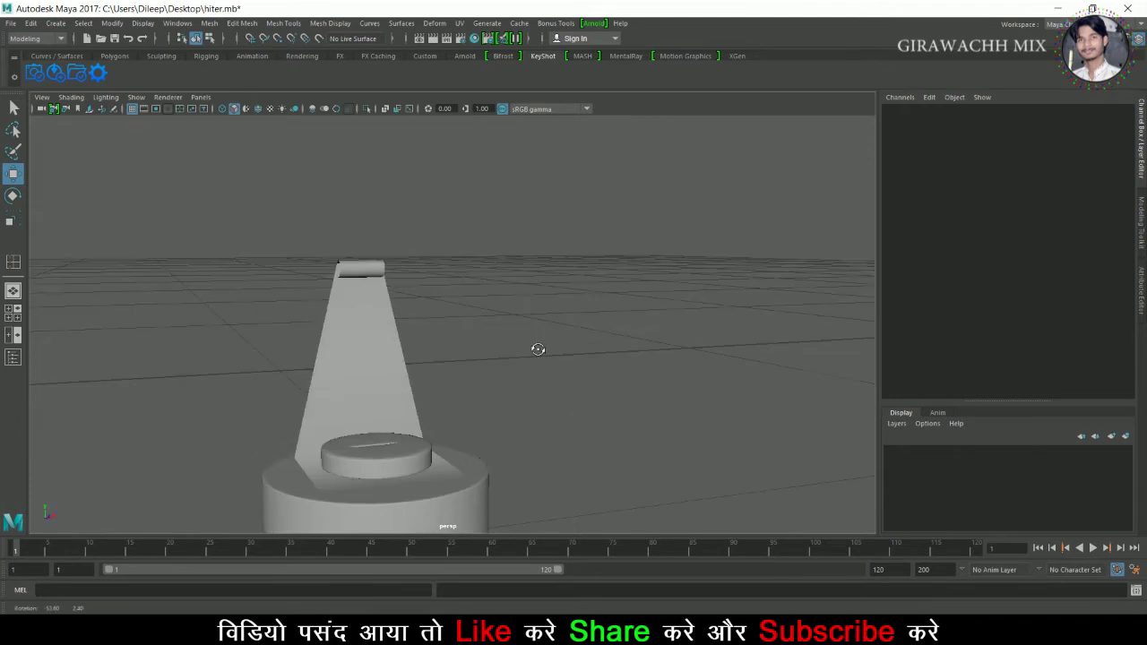
{"action": "right_click_drag", "start_coordinate": [187, 358], "coordinate": [365, 357], "text": "alt"}
{"action": "left_click_drag", "start_coordinate": [364, 358], "coordinate": [223, 379], "text": "alt"}
{"action": "right_click_drag", "start_coordinate": [328, 537], "coordinate": [426, 428], "text": "alt"}
{"action": "left_click_drag", "start_coordinate": [426, 428], "coordinate": [556, 430], "text": "alt"}
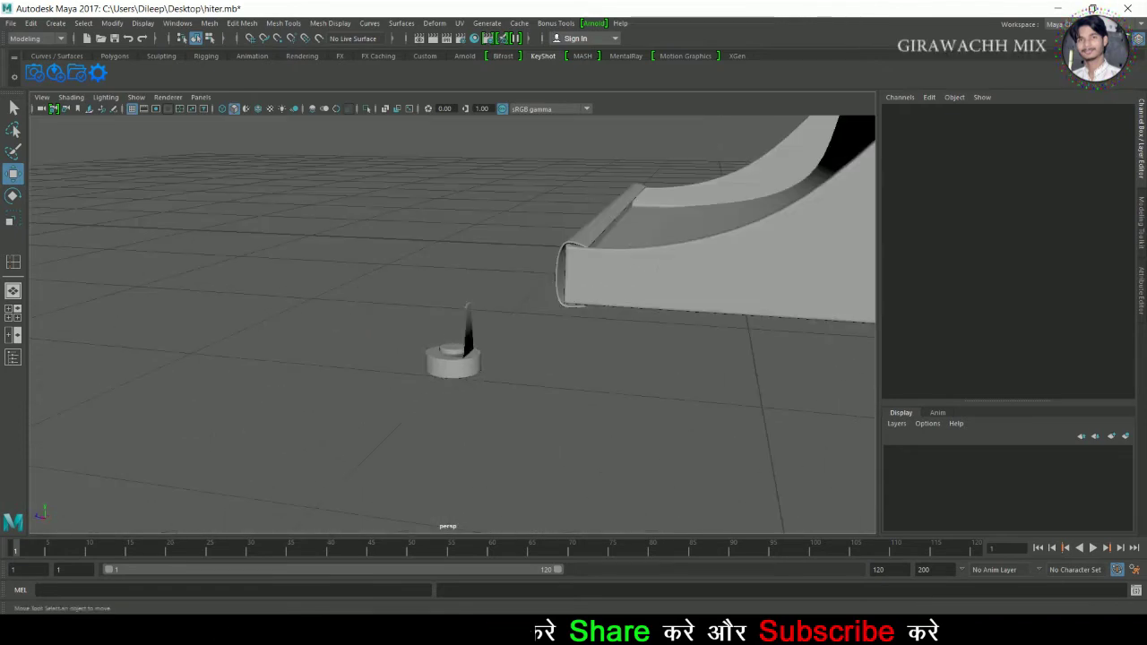
{"action": "right_click_drag", "start_coordinate": [448, 511], "coordinate": [379, 464], "text": "alt"}
{"action": "mouse_move", "coordinate": [379, 463]}
{"action": "left_mouse_down", "text": "alt"}
{"action": "mouse_move", "coordinate": [544, 488]}
{"action": "mouse_move", "coordinate": [398, 351]}
{"action": "mouse_move", "coordinate": [440, 409]}
{"action": "mouse_move", "coordinate": [397, 339]}
{"action": "left_mouse_up", "text": "alt"}
- Select all of pPlane2's faces and extrude them to give the bracket thickness
{"action": "left_click", "coordinate": [399, 351]}
{"action": "mouse_move", "coordinate": [398, 339]}
{"action": "right_mouse_down"}
{"action": "mouse_move", "coordinate": [389, 325]}
{"action": "mouse_move", "coordinate": [384, 340]}
{"action": "mouse_move", "coordinate": [503, 316]}
{"action": "right_mouse_up"}
{"action": "left_click", "coordinate": [387, 327]}
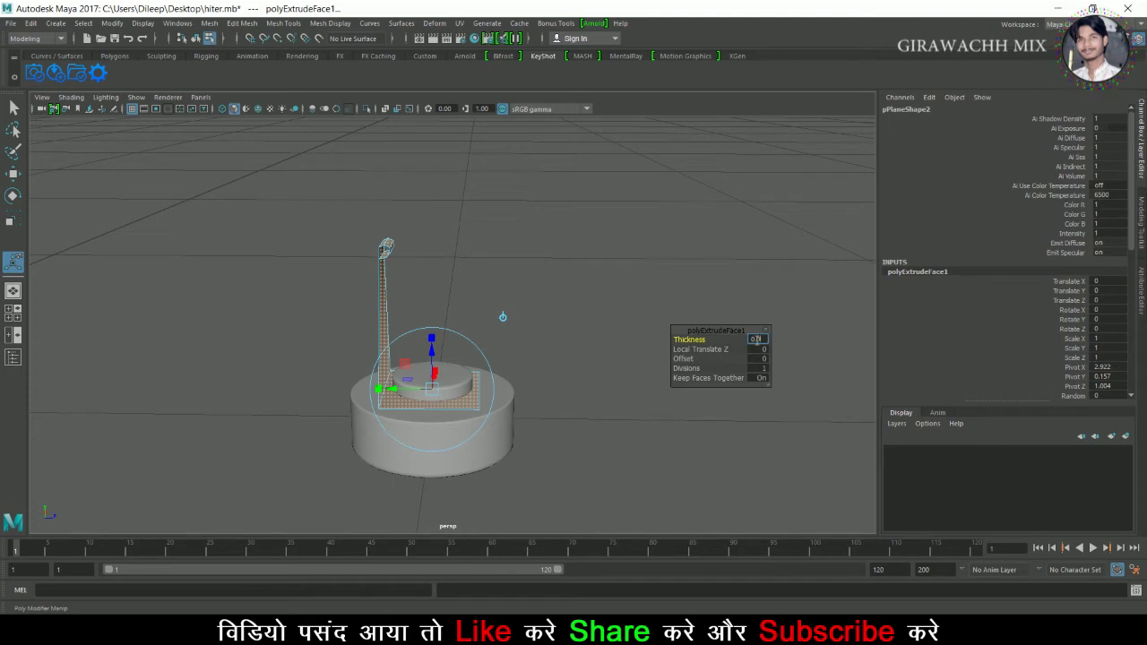
- Set the strip's extrusion thickness to 0.001
{"action": "key", "text": "Return"}
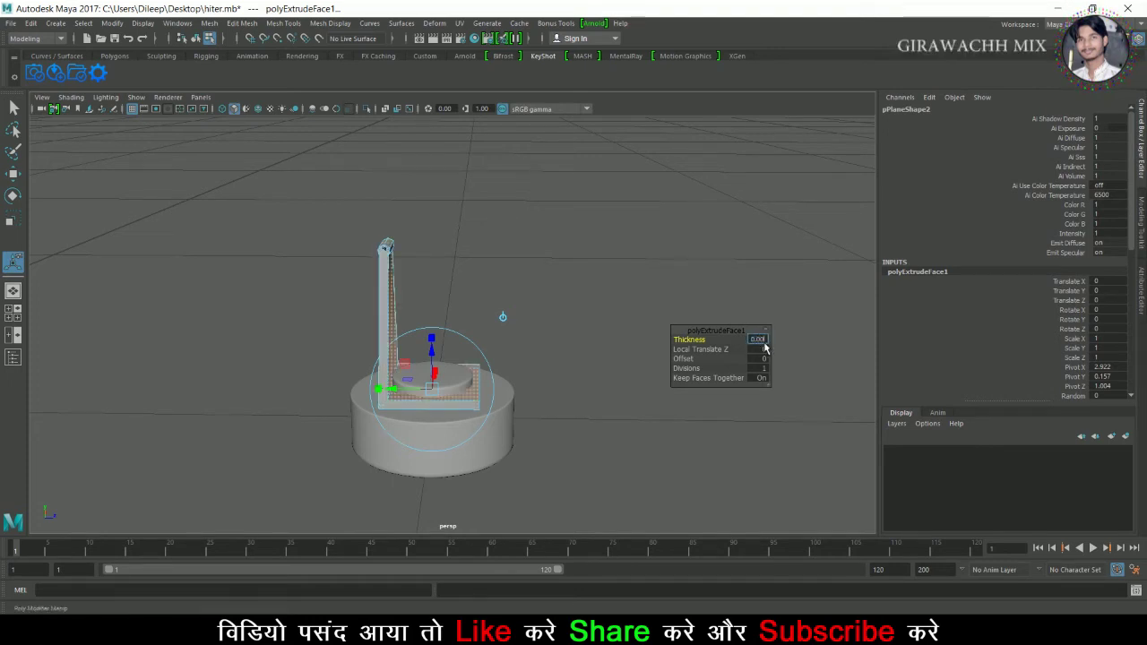
{"action": "type", "text": "1"}
{"action": "key", "text": "Return"}
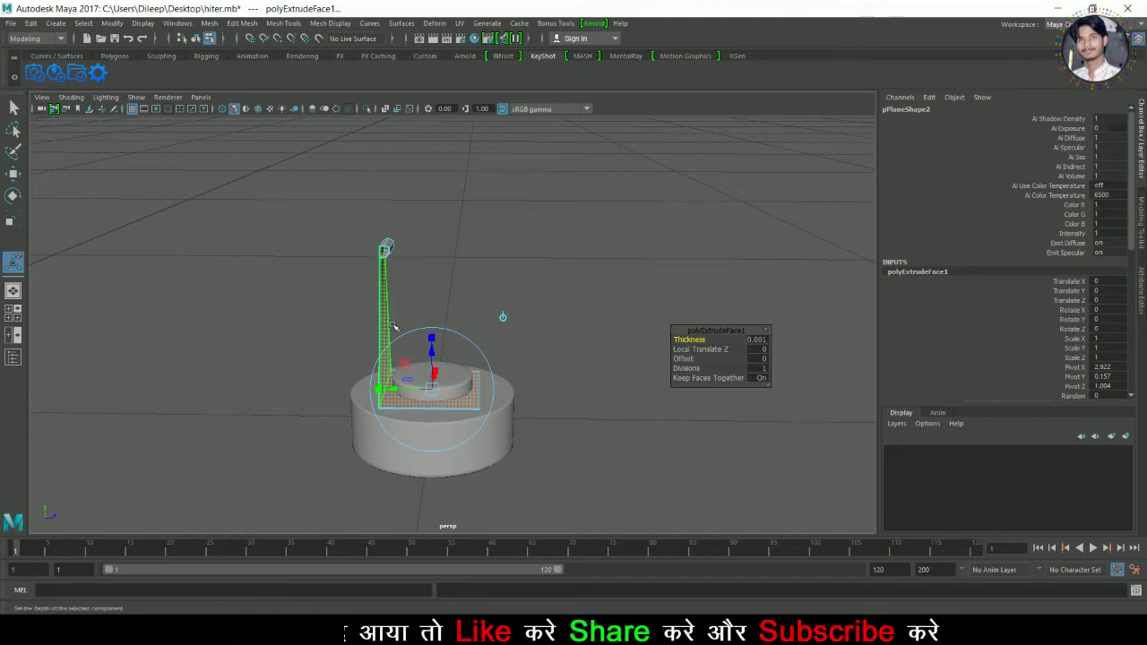
- Return to object mode and reselect the thickened strip to check it
{"action": "right_click_drag", "start_coordinate": [394, 327], "coordinate": [511, 213]}
{"action": "left_click", "coordinate": [529, 248]}
{"action": "mouse_move", "coordinate": [284, 258]}
{"action": "left_mouse_down", "text": "alt"}
{"action": "mouse_move", "coordinate": [576, 290]}
{"action": "mouse_move", "coordinate": [612, 279]}
{"action": "mouse_move", "coordinate": [530, 279]}
{"action": "mouse_move", "coordinate": [740, 271]}
{"action": "mouse_move", "coordinate": [540, 281]}
{"action": "left_mouse_up", "text": "alt"}
{"action": "left_click", "coordinate": [529, 256]}
{"action": "left_click", "coordinate": [485, 248]}
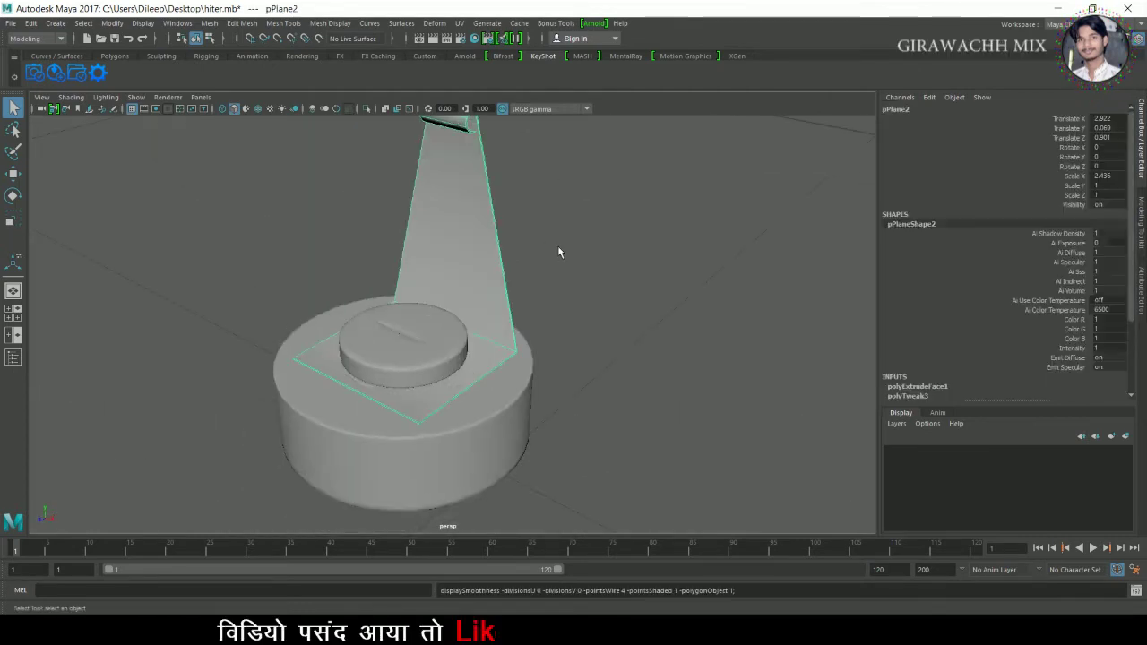
- Insert four edge loops across the strip's base and curled sections
{"action": "left_click", "coordinate": [543, 281]}
{"action": "scroll", "coordinate": [543, 282], "scroll_direction": "up", "scroll_amount": 5}
{"action": "middle_click_drag", "start_coordinate": [543, 317], "coordinate": [583, 296], "text": "alt"}
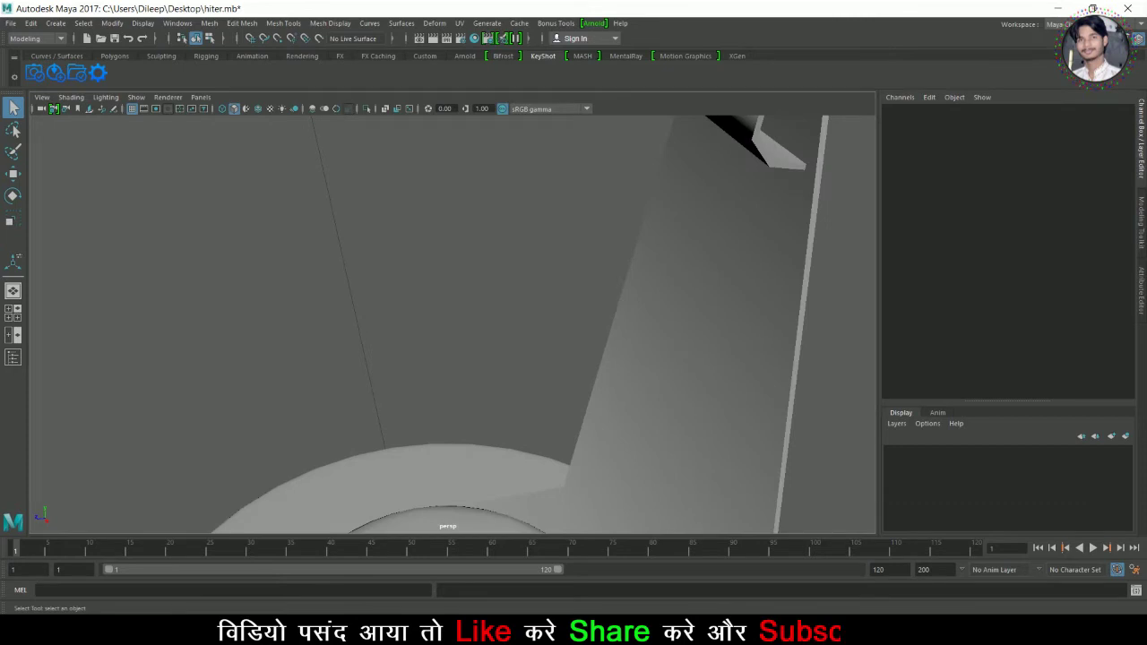
{"action": "scroll", "coordinate": [600, 333], "scroll_direction": "down", "scroll_amount": 5}
{"action": "left_click_drag", "start_coordinate": [601, 332], "coordinate": [563, 260], "text": "alt"}
{"action": "left_click", "coordinate": [563, 260]}
{"action": "right_click_drag", "start_coordinate": [556, 251], "coordinate": [476, 285], "text": "shift"}
{"action": "left_click", "coordinate": [464, 375]}
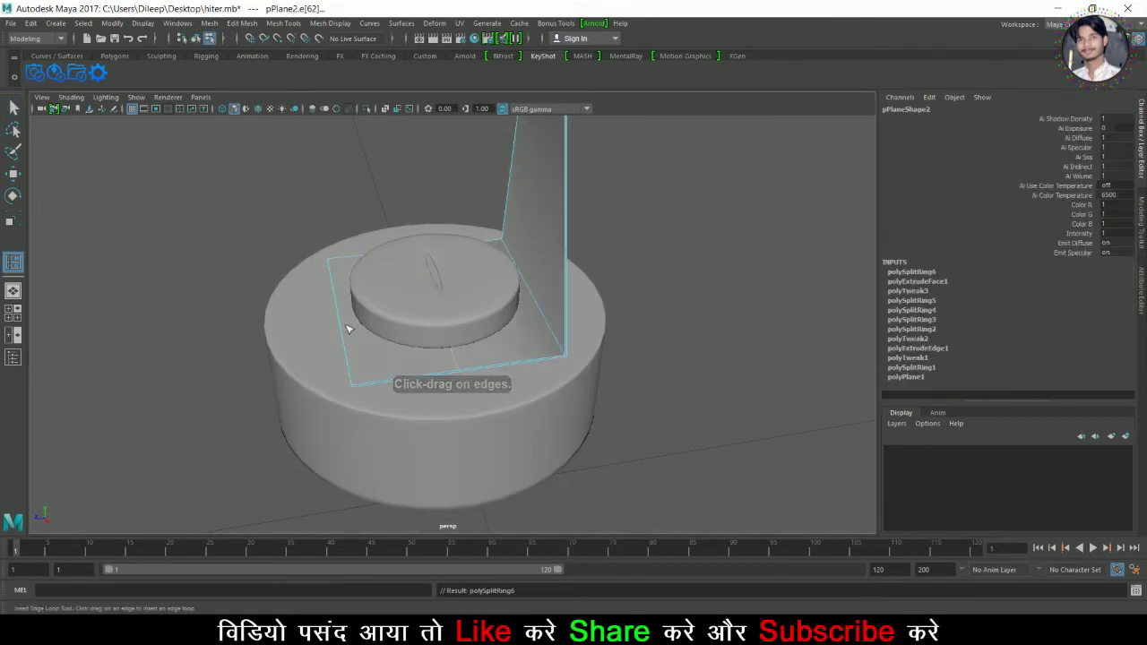
{"action": "left_click", "coordinate": [333, 270]}
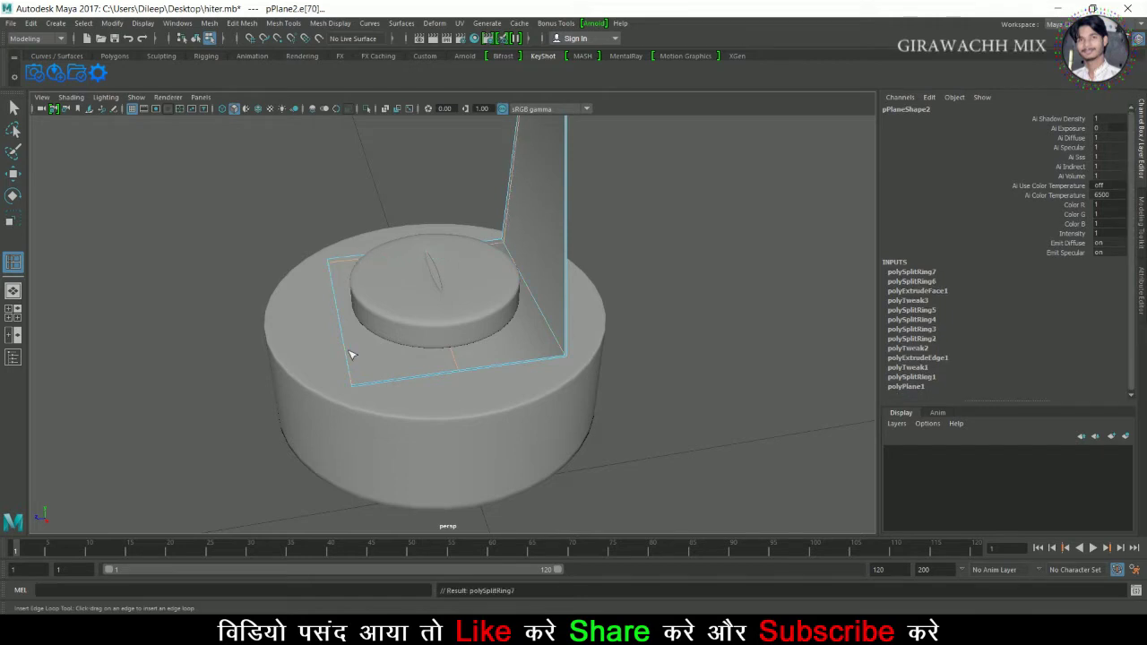
{"action": "left_click", "coordinate": [357, 387]}
{"action": "left_click", "coordinate": [563, 226]}
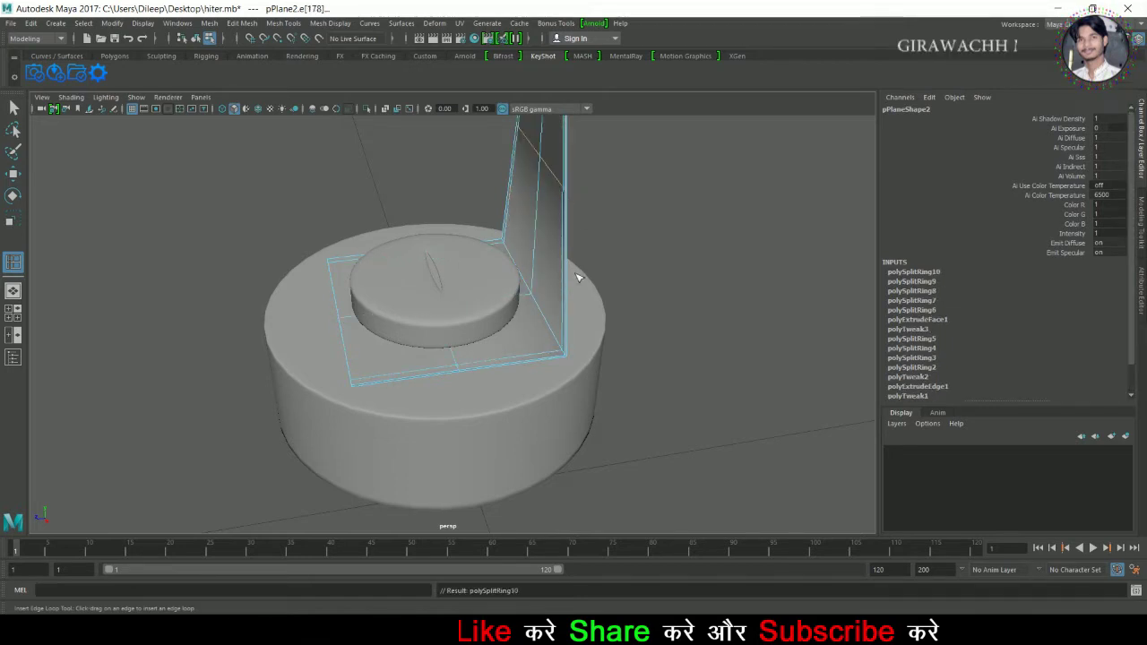
{"action": "scroll", "coordinate": [589, 436], "scroll_direction": "up", "scroll_amount": 5}
{"action": "left_click_drag", "start_coordinate": [589, 436], "coordinate": [621, 397], "text": "alt"}
- Reselect the strip, add another edge loop along it and check the smoothed preview
{"action": "left_click", "coordinate": [12, 173]}
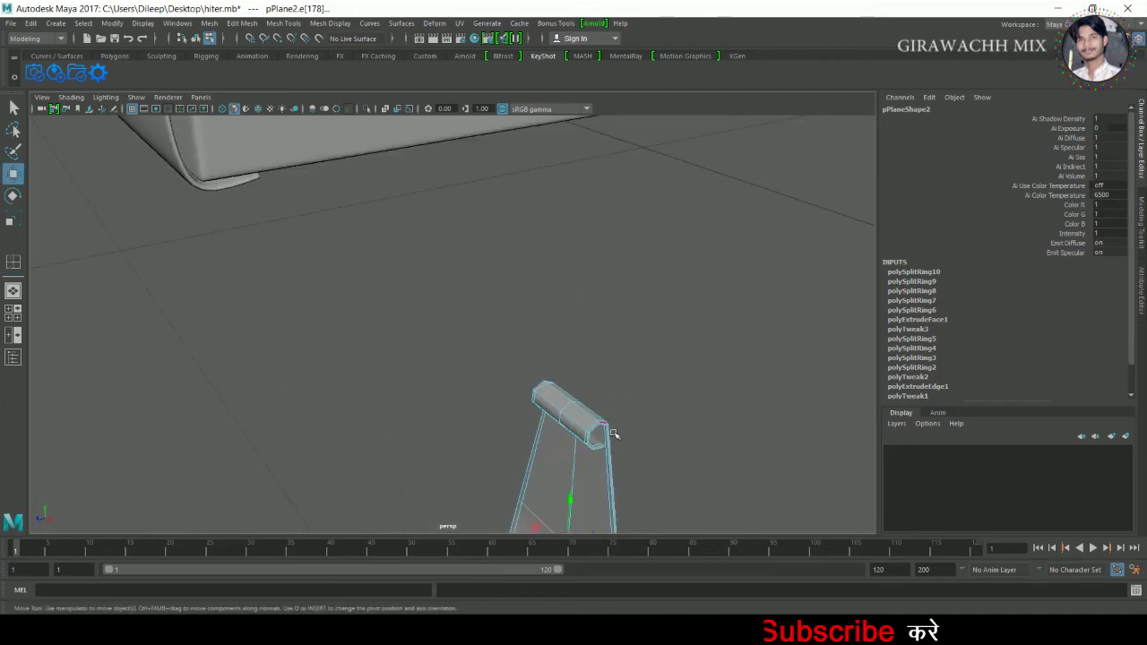
{"action": "left_click", "coordinate": [660, 409]}
{"action": "left_click_drag", "start_coordinate": [660, 409], "coordinate": [573, 438], "text": "alt"}
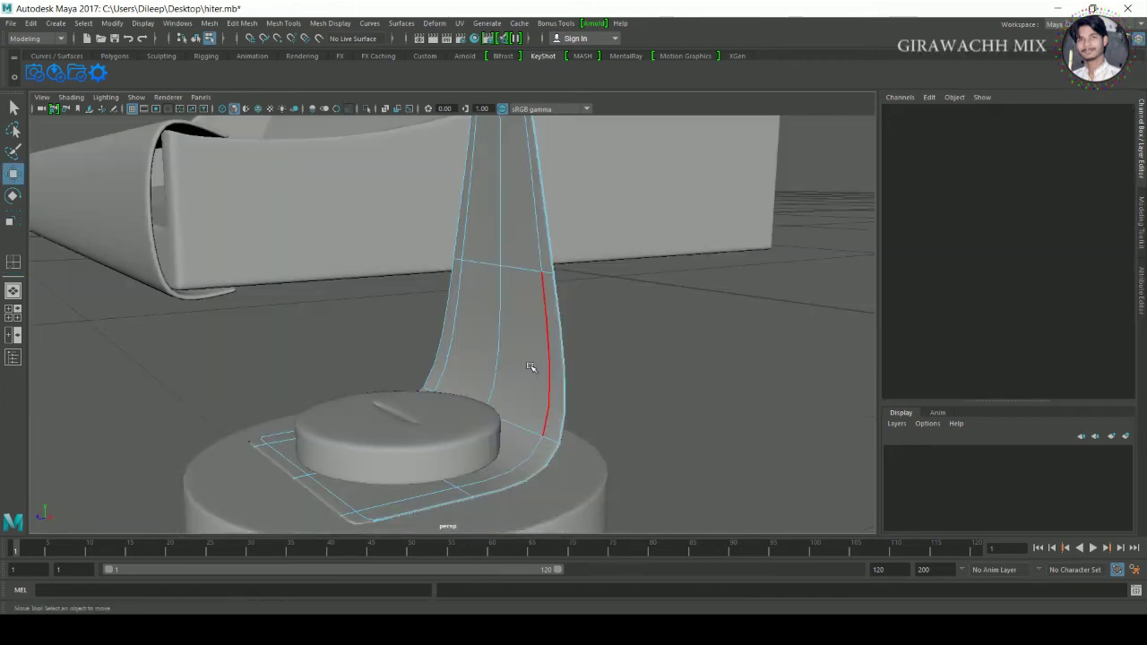
{"action": "left_click", "coordinate": [531, 367]}
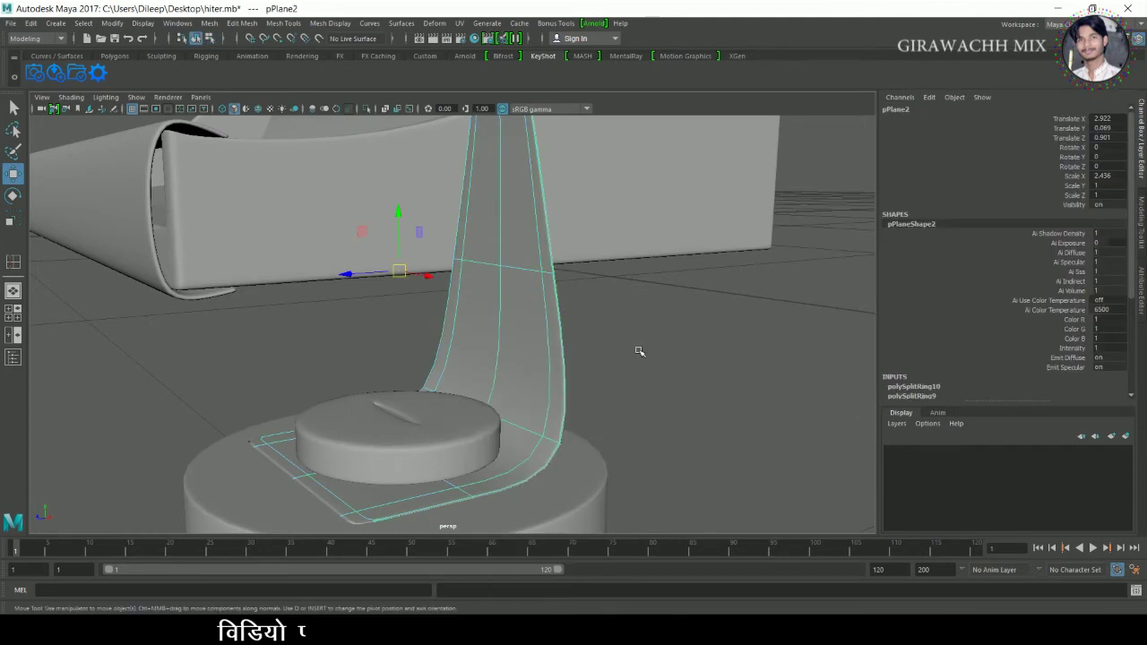
{"action": "left_click_drag", "start_coordinate": [550, 350], "coordinate": [545, 358], "text": "alt"}
{"action": "right_click_drag", "start_coordinate": [538, 324], "coordinate": [455, 353], "text": "shift"}
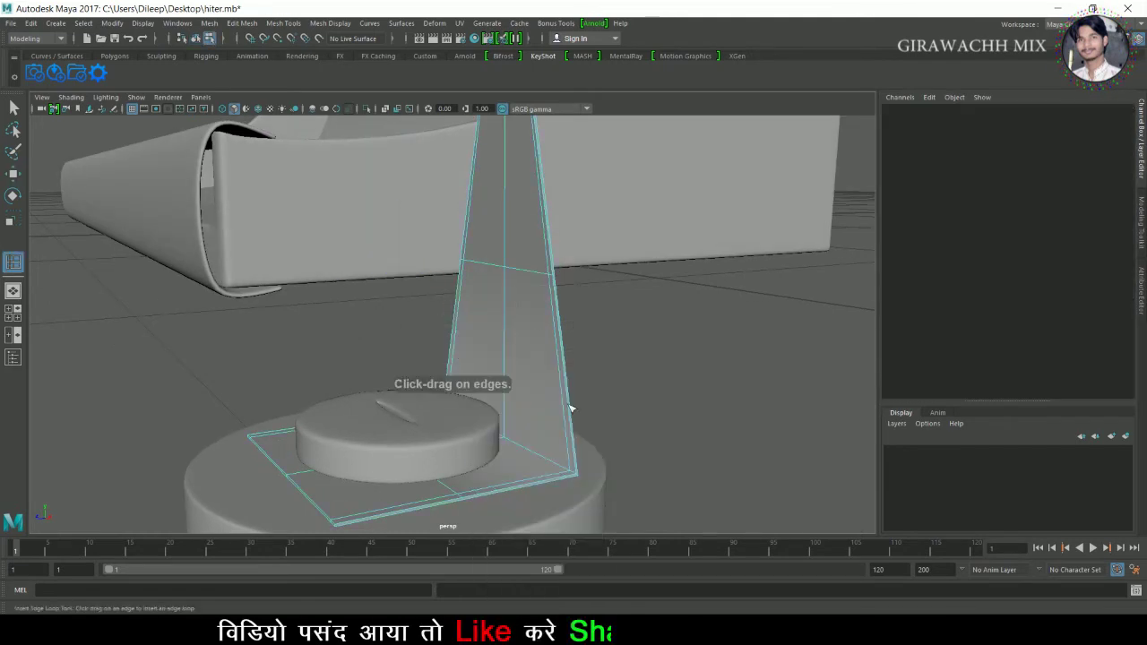
{"action": "left_click", "coordinate": [568, 376]}
{"action": "key", "text": "w"}
{"action": "key", "text": "3"}
{"action": "right_click_drag", "start_coordinate": [530, 295], "coordinate": [591, 264]}
{"action": "left_click_drag", "start_coordinate": [624, 379], "coordinate": [776, 368], "text": "alt"}
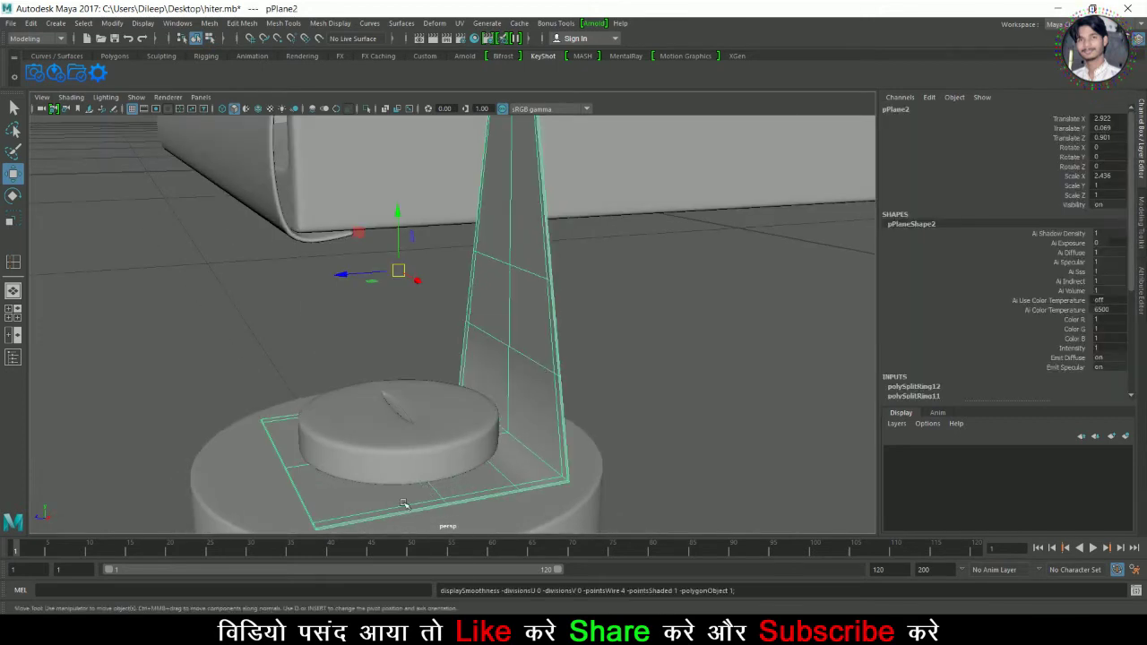
{"action": "right_click_drag", "start_coordinate": [403, 505], "coordinate": [325, 527], "text": "shift"}
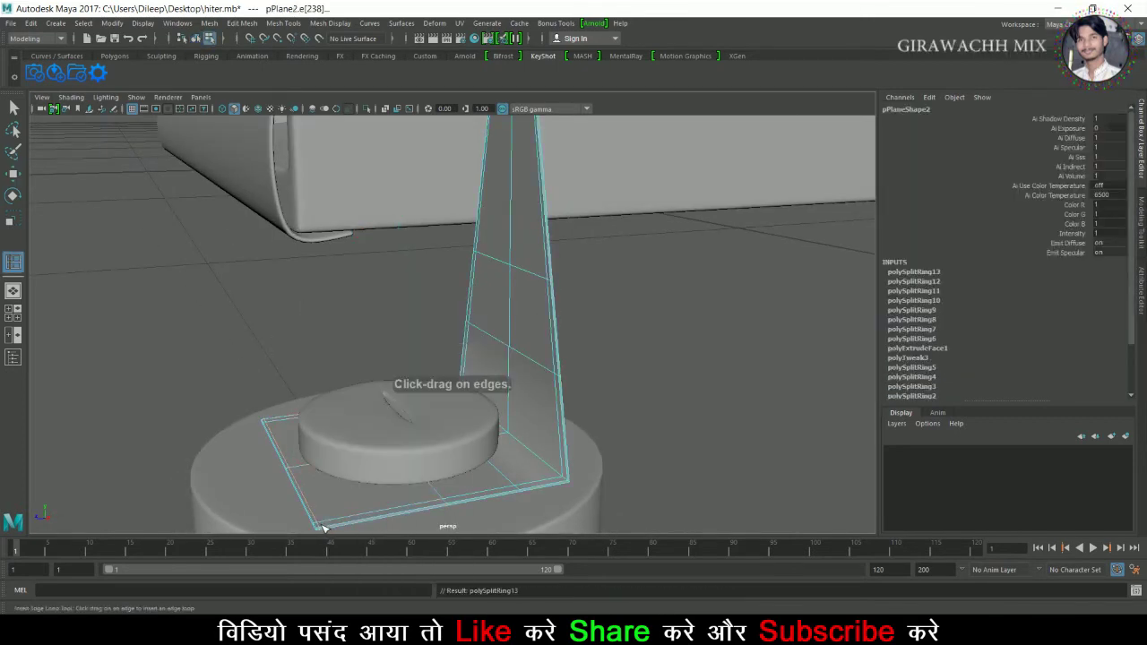
{"action": "key", "text": "w"}
- Frame the stand piece and insert an edge loop across its curled top
{"action": "right_click_drag", "start_coordinate": [388, 276], "coordinate": [448, 261]}
{"action": "mouse_move", "coordinate": [448, 260]}
{"action": "left_mouse_down", "text": "alt"}
{"action": "mouse_move", "coordinate": [563, 398]}
{"action": "mouse_move", "coordinate": [686, 427]}
{"action": "mouse_move", "coordinate": [504, 392]}
{"action": "left_mouse_up", "text": "alt"}
{"action": "right_click_drag", "start_coordinate": [504, 392], "coordinate": [493, 397], "text": "alt"}
{"action": "left_click", "coordinate": [563, 376]}
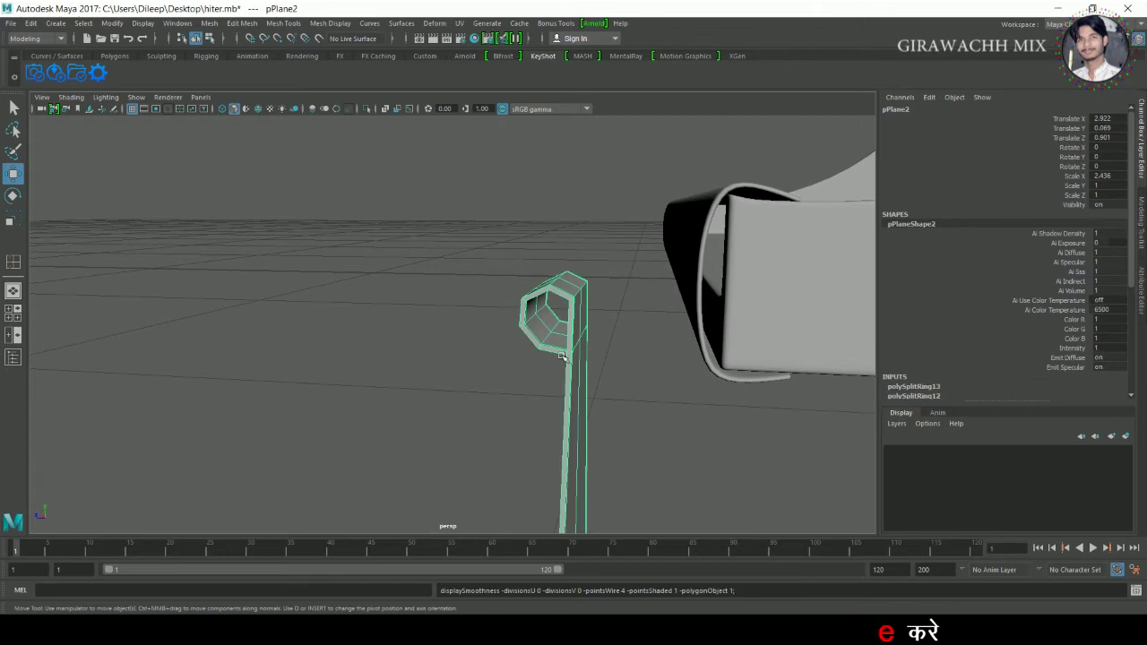
{"action": "right_click_drag", "start_coordinate": [563, 357], "coordinate": [566, 357], "text": "shift"}
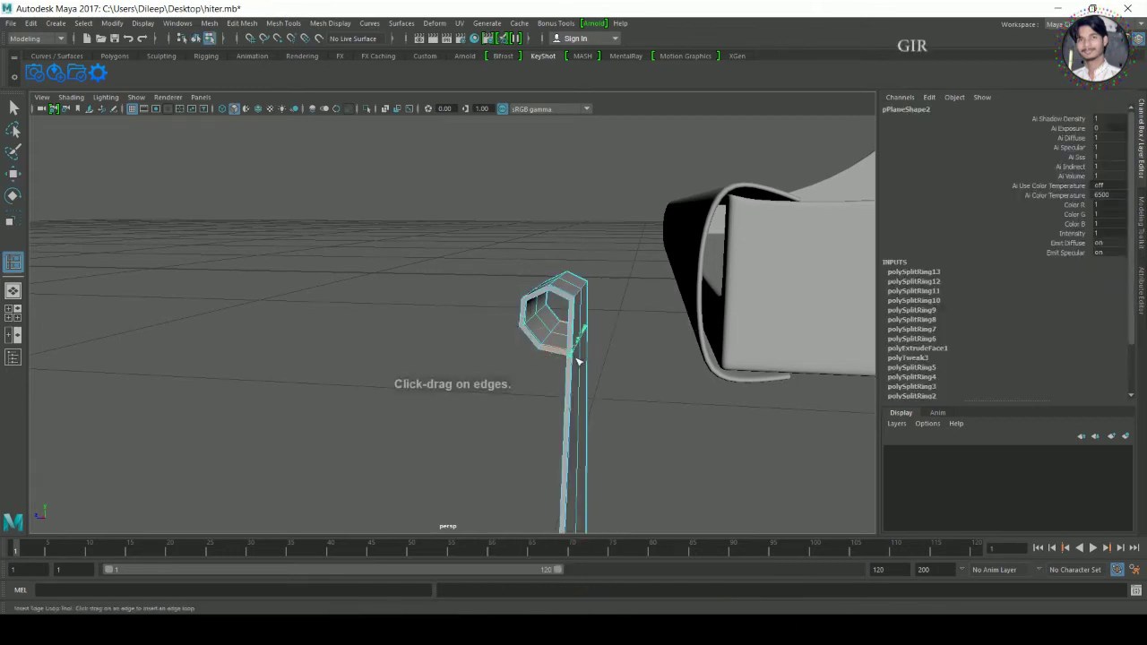
{"action": "key", "text": "w"}
{"action": "right_click_drag", "start_coordinate": [573, 379], "coordinate": [632, 335]}
{"action": "left_click_drag", "start_coordinate": [632, 335], "coordinate": [451, 341], "text": "alt"}
{"action": "left_click", "coordinate": [616, 330]}
{"action": "key", "text": "f"}
{"action": "right_click_drag", "start_coordinate": [410, 342], "coordinate": [402, 356], "text": "shift"}
{"action": "left_click_drag", "start_coordinate": [402, 357], "coordinate": [403, 358]}
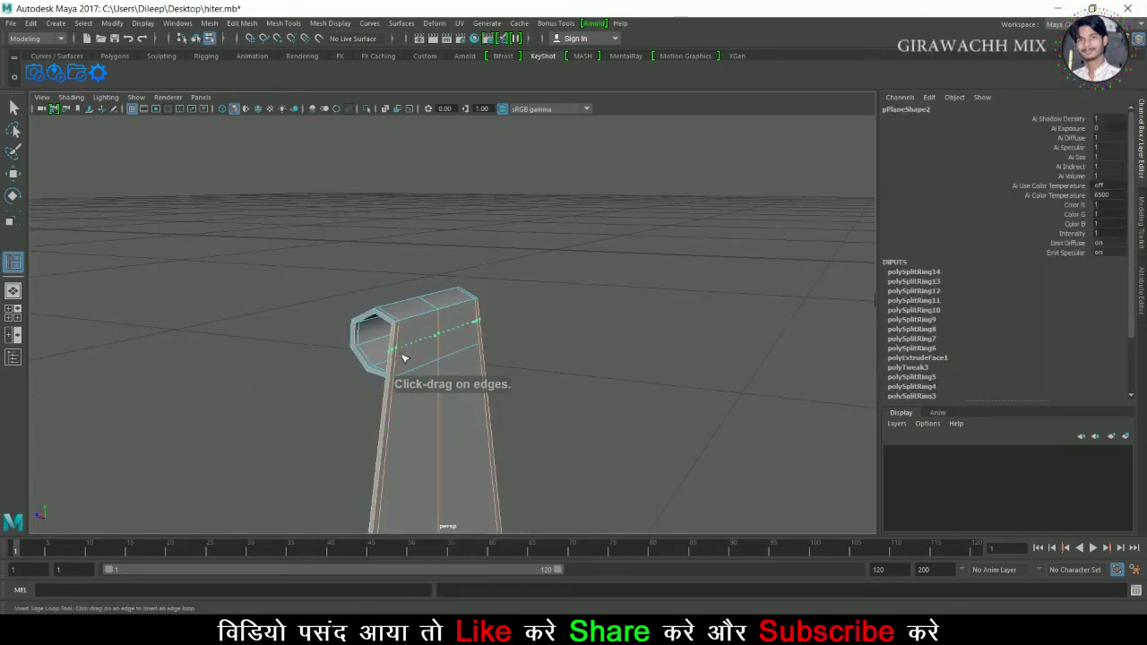
{"action": "left_click", "coordinate": [403, 359]}
{"action": "key", "text": "w"}
{"action": "key", "text": "space"}
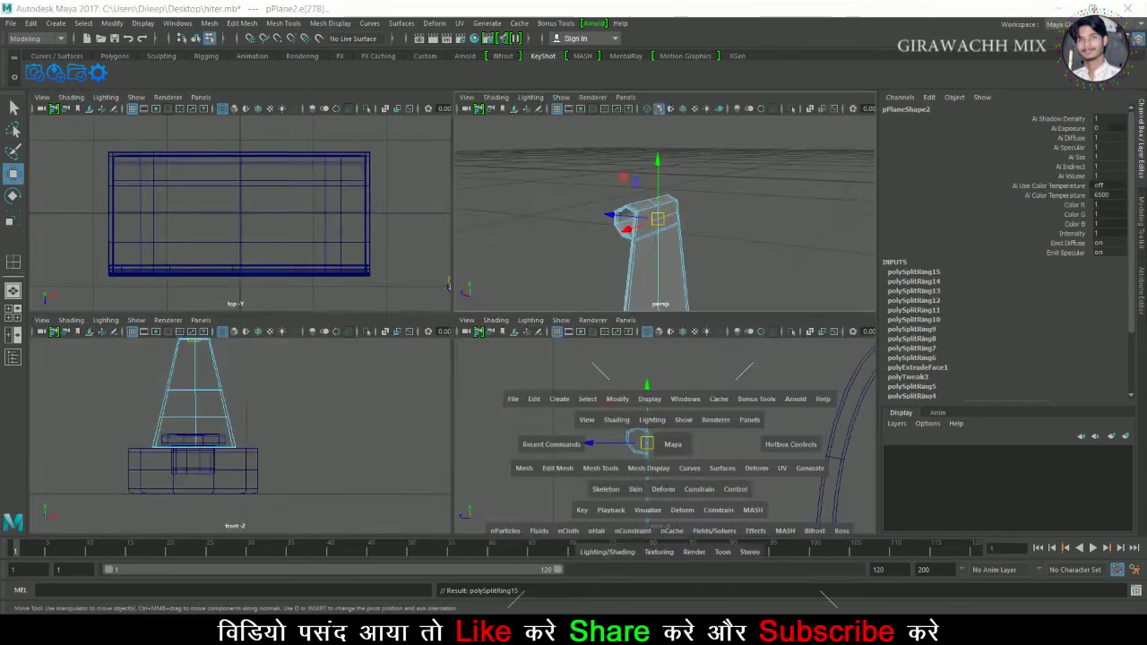
- In the side view, slide the new edge loop slightly along X
{"action": "key", "text": "space"}
{"action": "left_click_drag", "start_coordinate": [338, 360], "coordinate": [353, 359]}
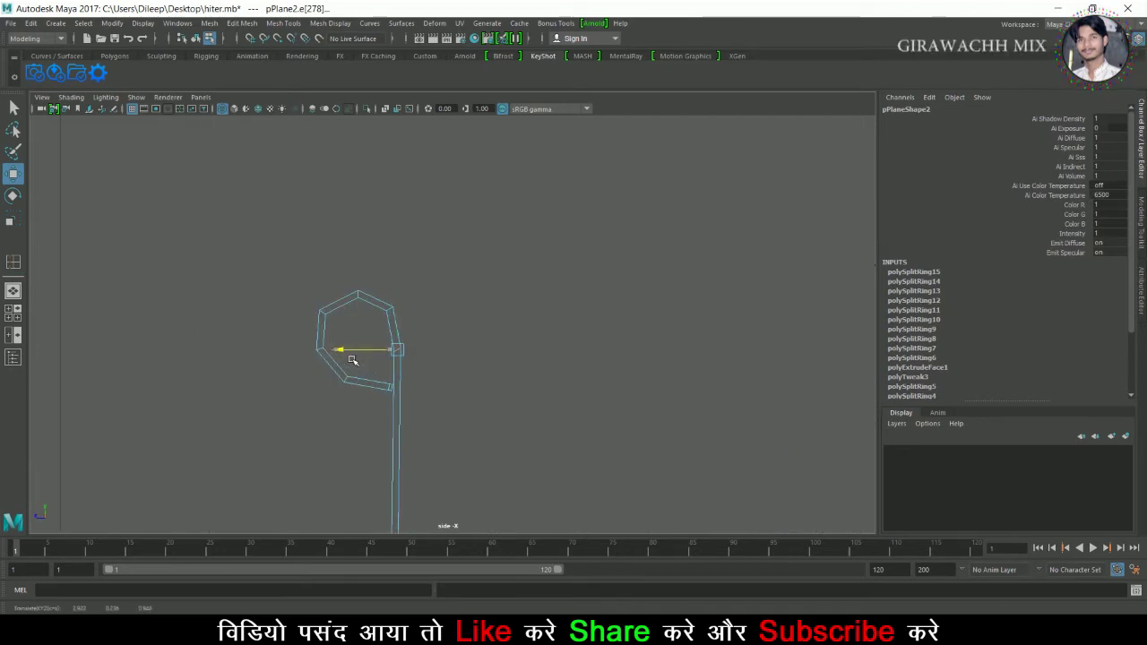
{"action": "key", "text": "space"}
{"action": "key", "text": "space"}
- Switch the stand back to object mode and view it whole
{"action": "scroll", "coordinate": [603, 356], "scroll_direction": "up", "scroll_amount": 3}
{"action": "right_click_drag", "start_coordinate": [573, 279], "coordinate": [648, 235]}
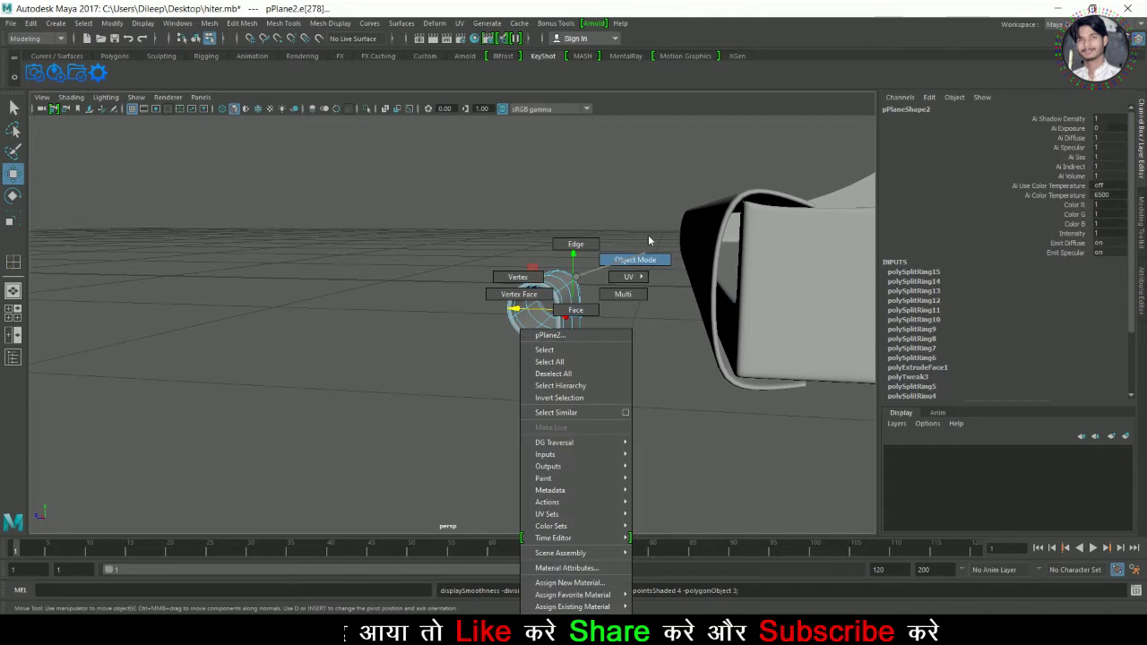
{"action": "left_click", "coordinate": [648, 235]}
{"action": "left_click_drag", "start_coordinate": [647, 234], "coordinate": [573, 297], "text": "alt"}
{"action": "scroll", "coordinate": [408, 330], "scroll_direction": "down", "scroll_amount": 5}
{"action": "mouse_move", "coordinate": [408, 330]}
{"action": "left_mouse_down", "text": "alt"}
{"action": "mouse_move", "coordinate": [583, 388]}
{"action": "mouse_move", "coordinate": [540, 440]}
{"action": "mouse_move", "coordinate": [469, 422]}
{"action": "mouse_move", "coordinate": [505, 385]}
{"action": "mouse_move", "coordinate": [453, 374]}
{"action": "mouse_move", "coordinate": [308, 389]}
{"action": "mouse_move", "coordinate": [502, 371]}
{"action": "mouse_move", "coordinate": [377, 370]}
{"action": "mouse_move", "coordinate": [537, 385]}
{"action": "left_mouse_up", "text": "alt"}
- Group the stand and knob into one assembly and slide it toward the heater end
{"action": "left_click", "coordinate": [488, 347]}
{"action": "key", "text": "ctrl+g"}
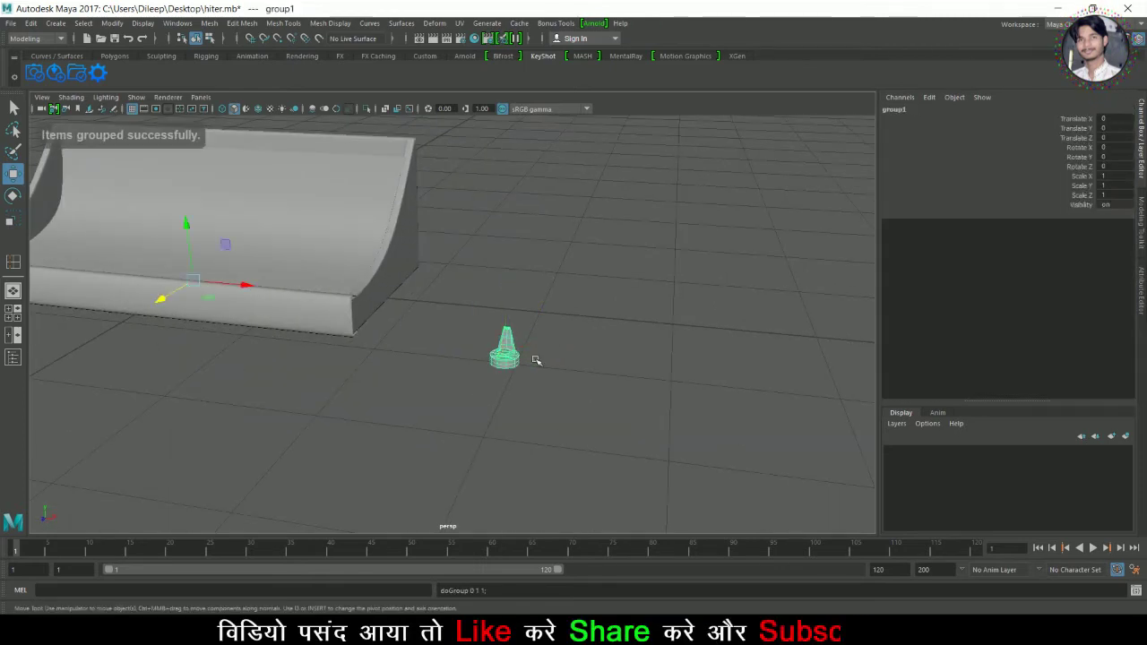
{"action": "left_click_drag", "start_coordinate": [250, 288], "coordinate": [121, 295]}
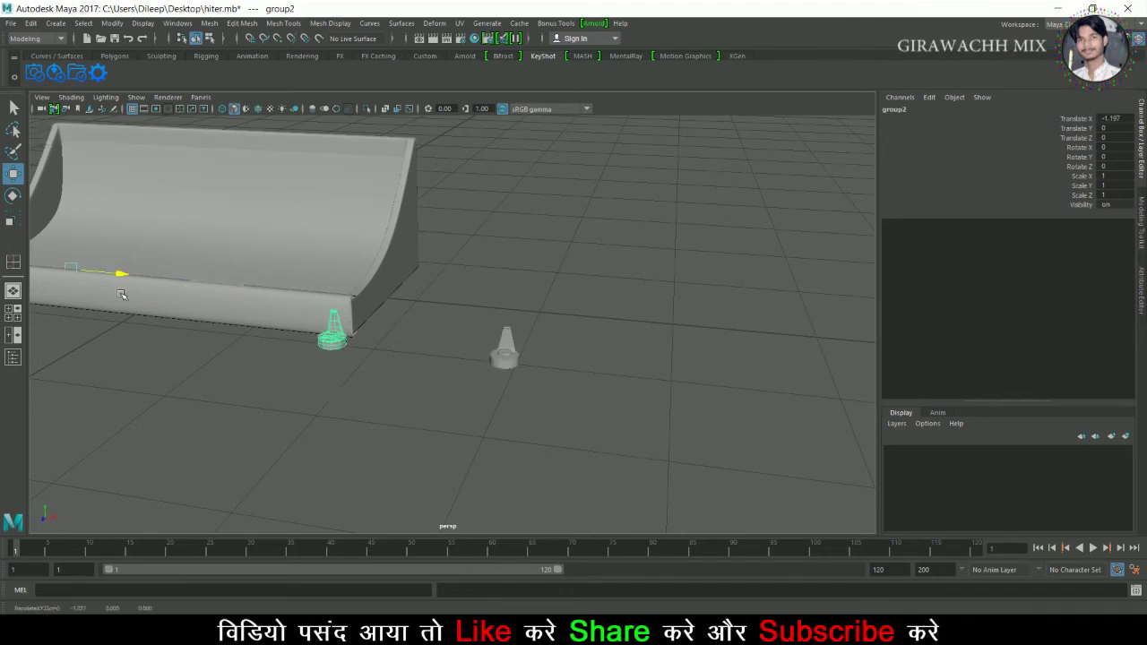
{"action": "middle_click_drag", "start_coordinate": [251, 355], "coordinate": [455, 435], "text": "alt"}
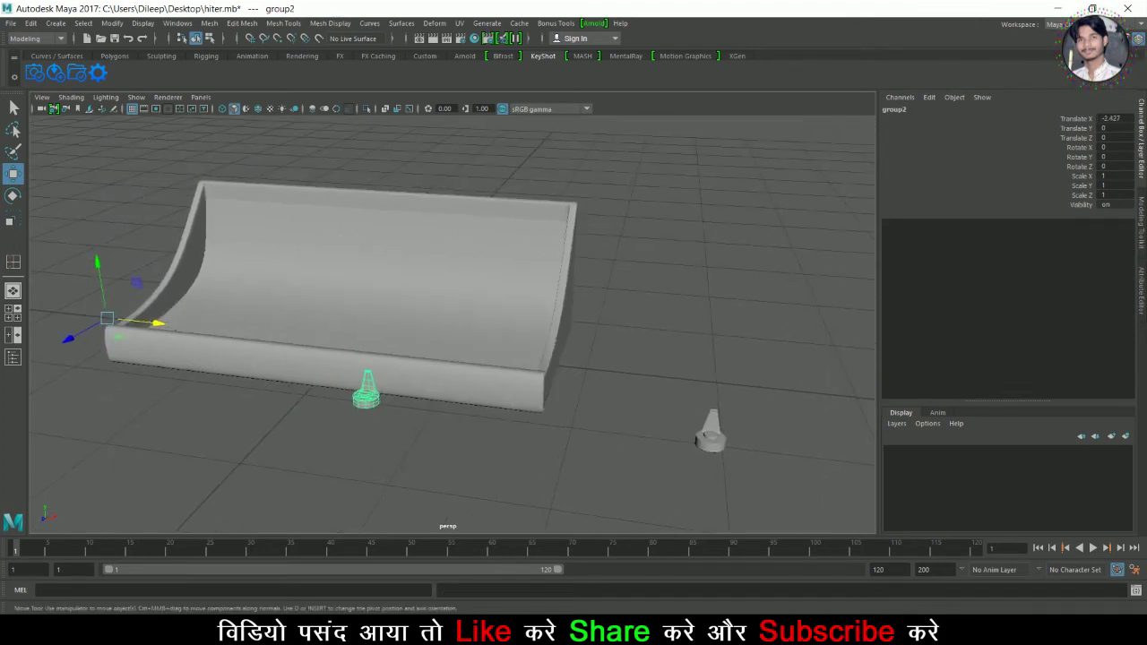
- Switch to the side view and frame the knob assembly
{"action": "left_click", "coordinate": [208, 22]}
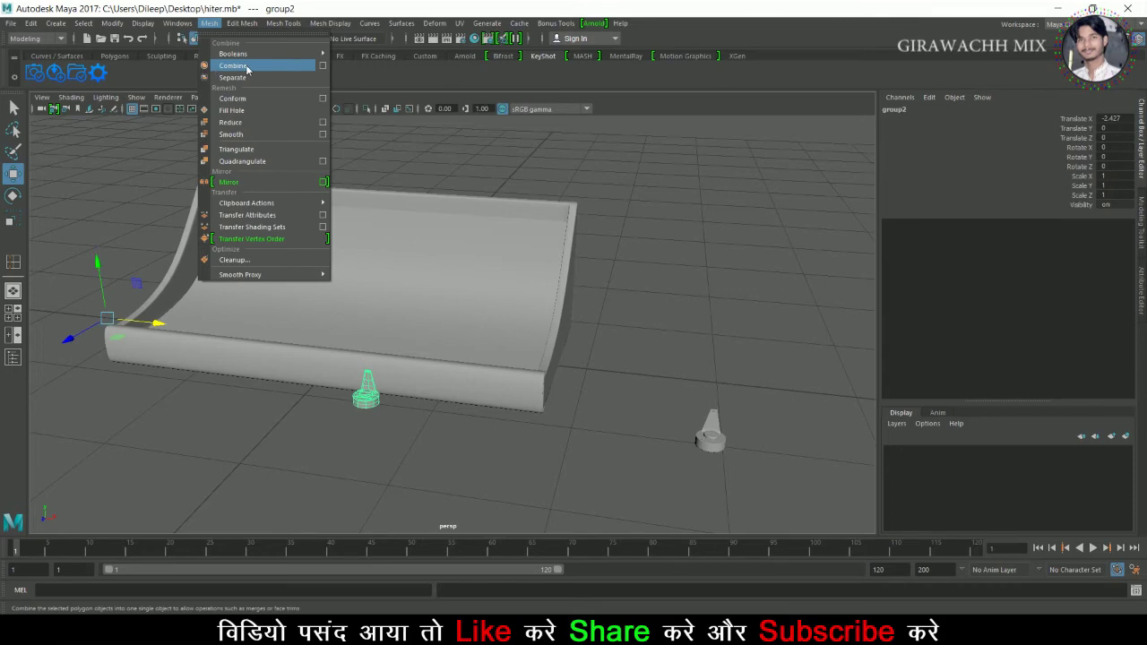
{"action": "key", "text": "space"}
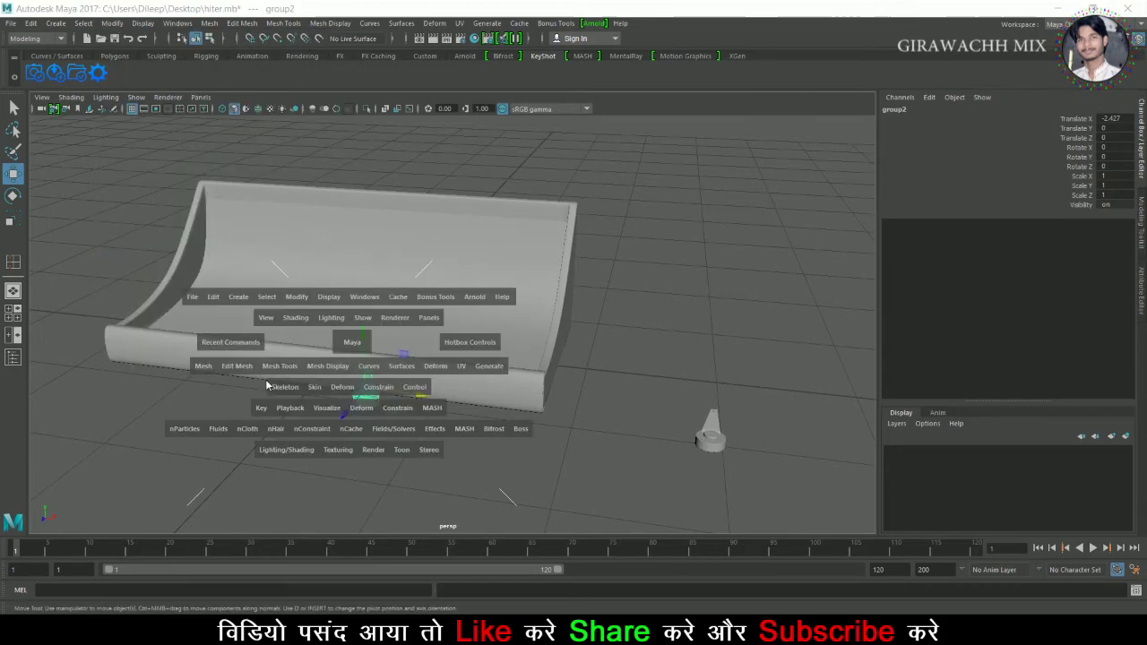
{"action": "left_click_drag", "start_coordinate": [266, 385], "coordinate": [268, 422]}
{"action": "scroll", "coordinate": [188, 412], "scroll_direction": "down", "scroll_amount": 5}
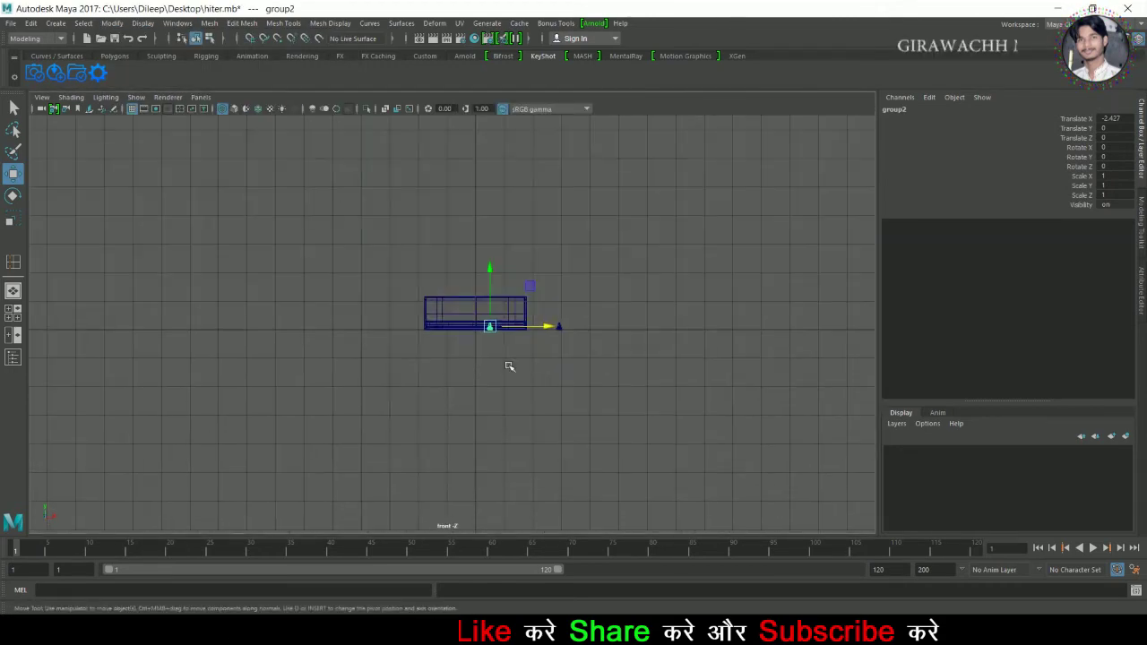
{"action": "key", "text": "space"}
{"action": "left_click_drag", "start_coordinate": [648, 440], "coordinate": [538, 399]}
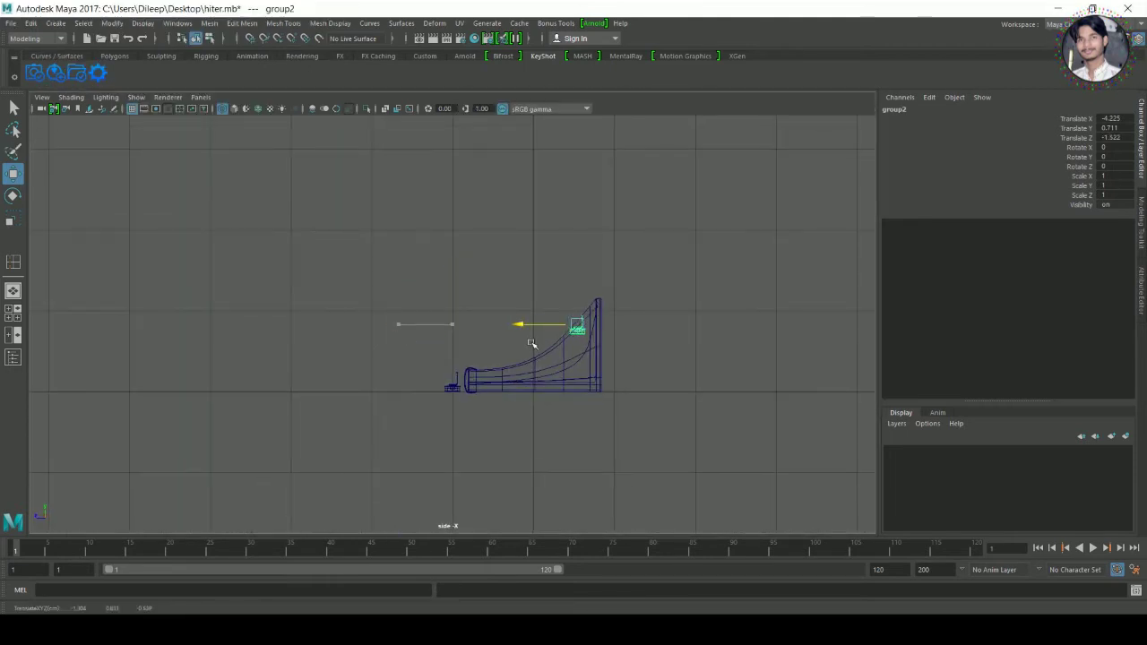
{"action": "key", "text": "f"}
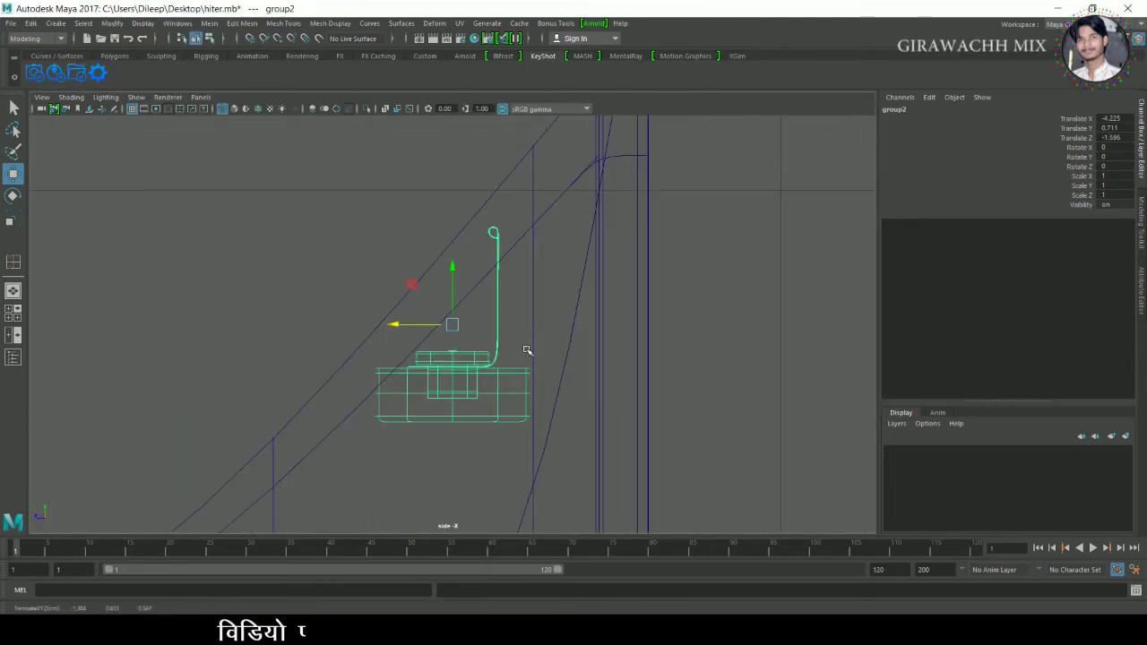
- Rotate the assembly about 74° and slide it up toward the curved surface
{"action": "key", "text": "e"}
{"action": "left_click_drag", "start_coordinate": [523, 338], "coordinate": [488, 260]}
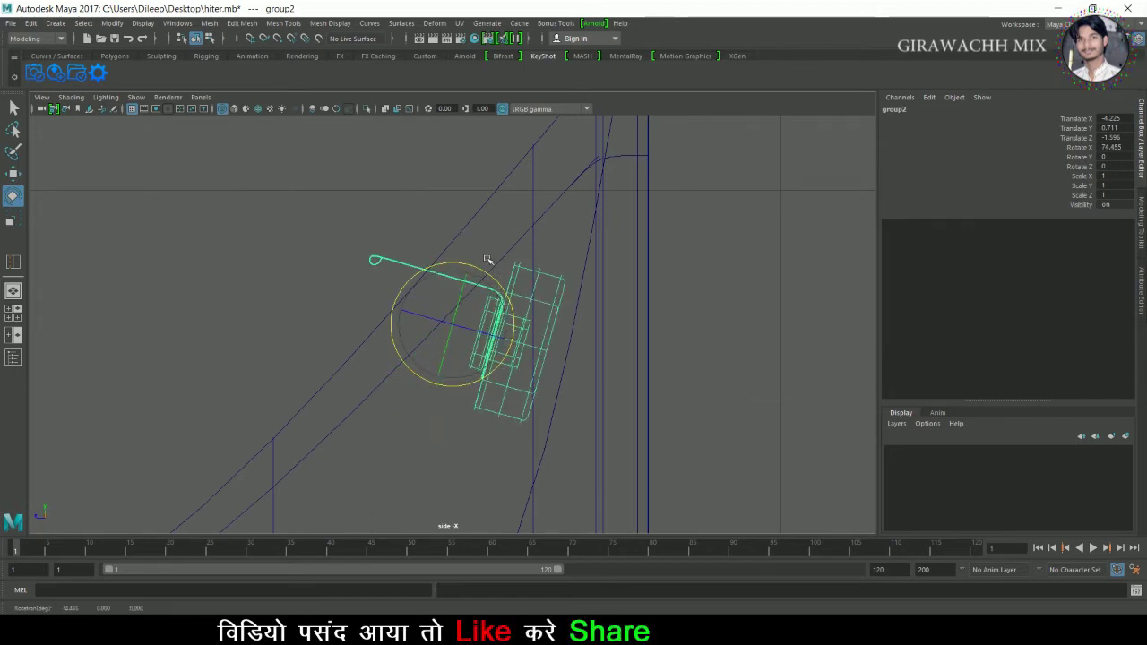
{"action": "key", "text": "w"}
{"action": "left_click_drag", "start_coordinate": [421, 325], "coordinate": [448, 331]}
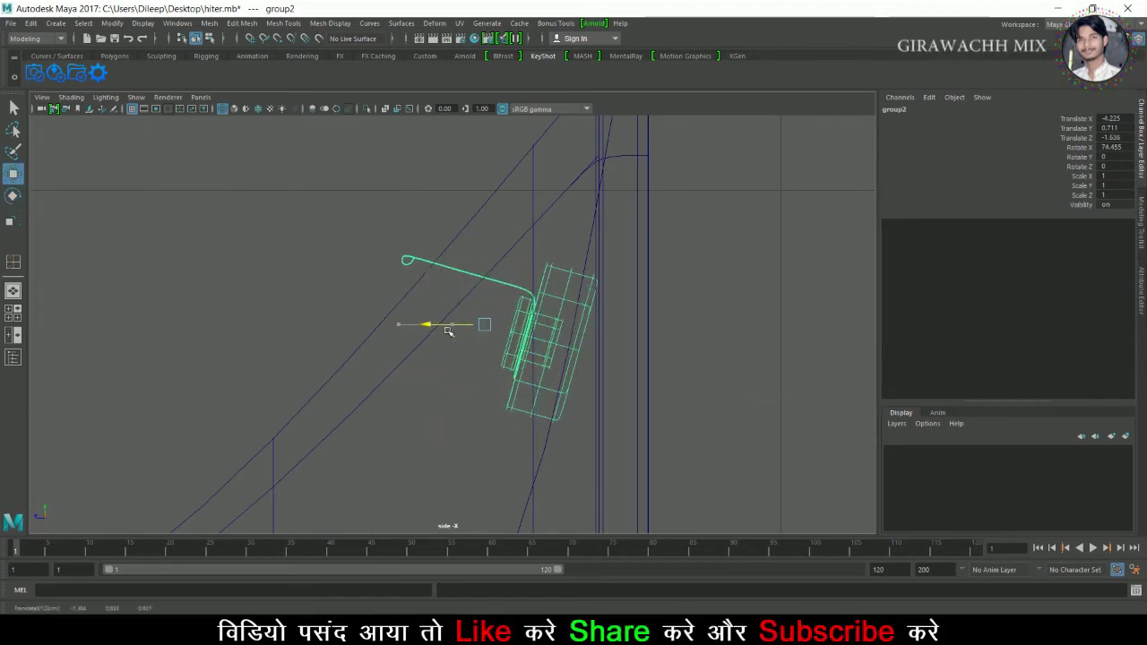
{"action": "left_click_drag", "start_coordinate": [489, 284], "coordinate": [495, 292]}
- Refine the tilt to about 76.7° on X and lower the assembly onto the curved wall
{"action": "key", "text": "e"}
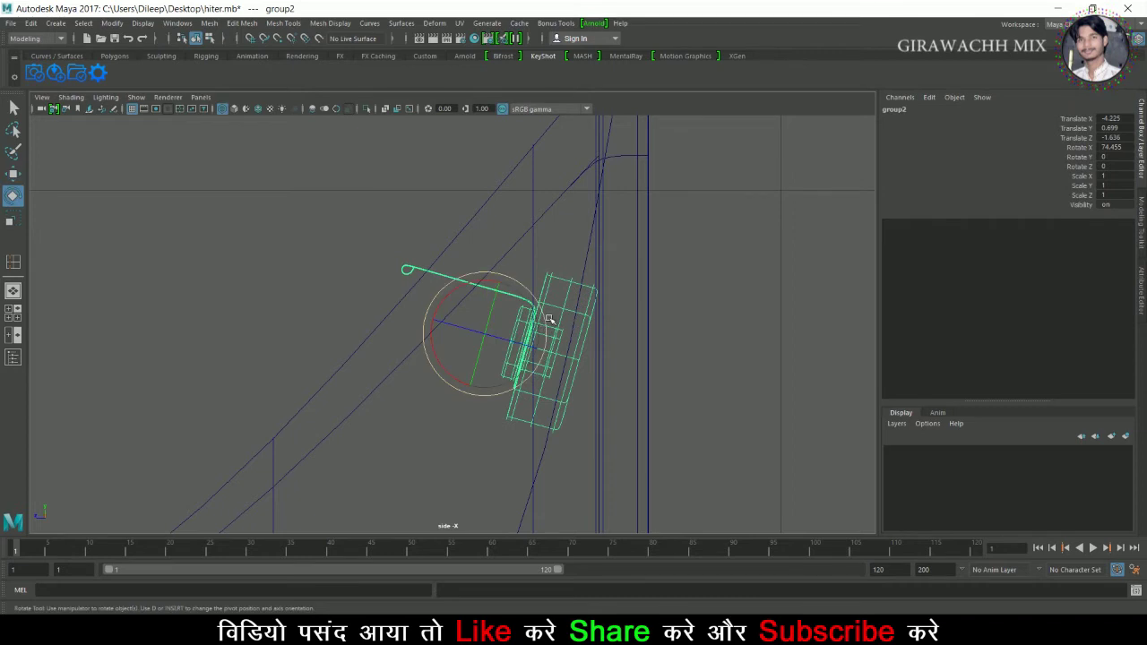
{"action": "left_click_drag", "start_coordinate": [549, 316], "coordinate": [551, 313]}
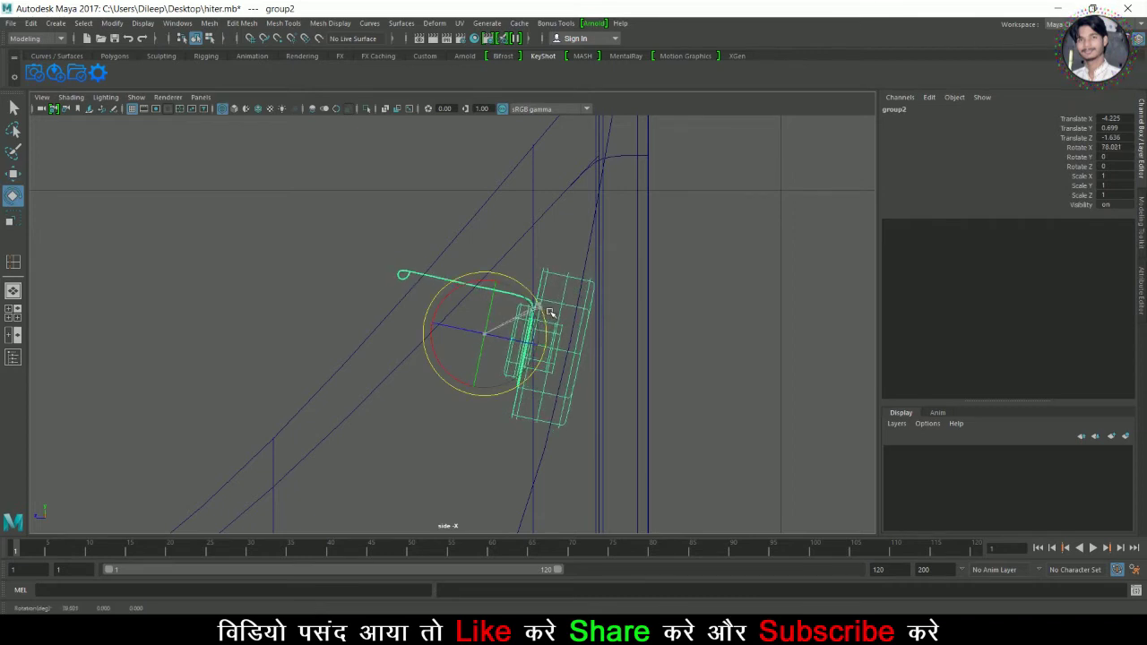
{"action": "key", "text": "w"}
{"action": "left_click_drag", "start_coordinate": [481, 333], "coordinate": [475, 367]}
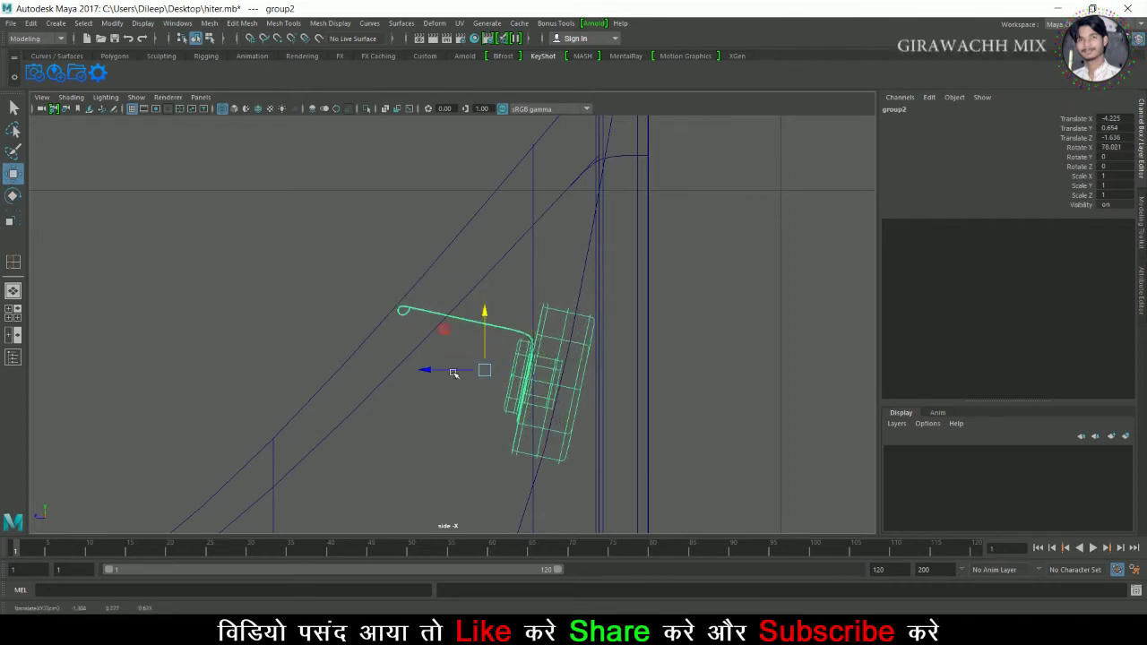
{"action": "key", "text": "e"}
{"action": "left_click_drag", "start_coordinate": [543, 352], "coordinate": [537, 350]}
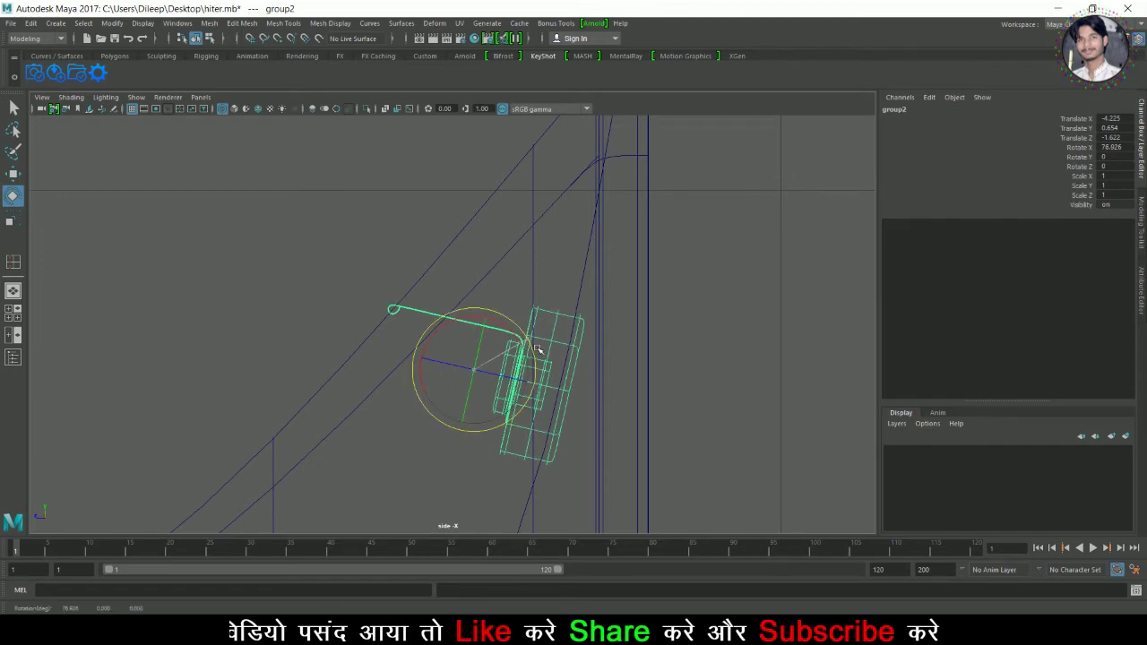
{"action": "key", "text": "space"}
{"action": "key", "text": "space"}
{"action": "scroll", "coordinate": [371, 295], "scroll_direction": "up", "scroll_amount": 3}
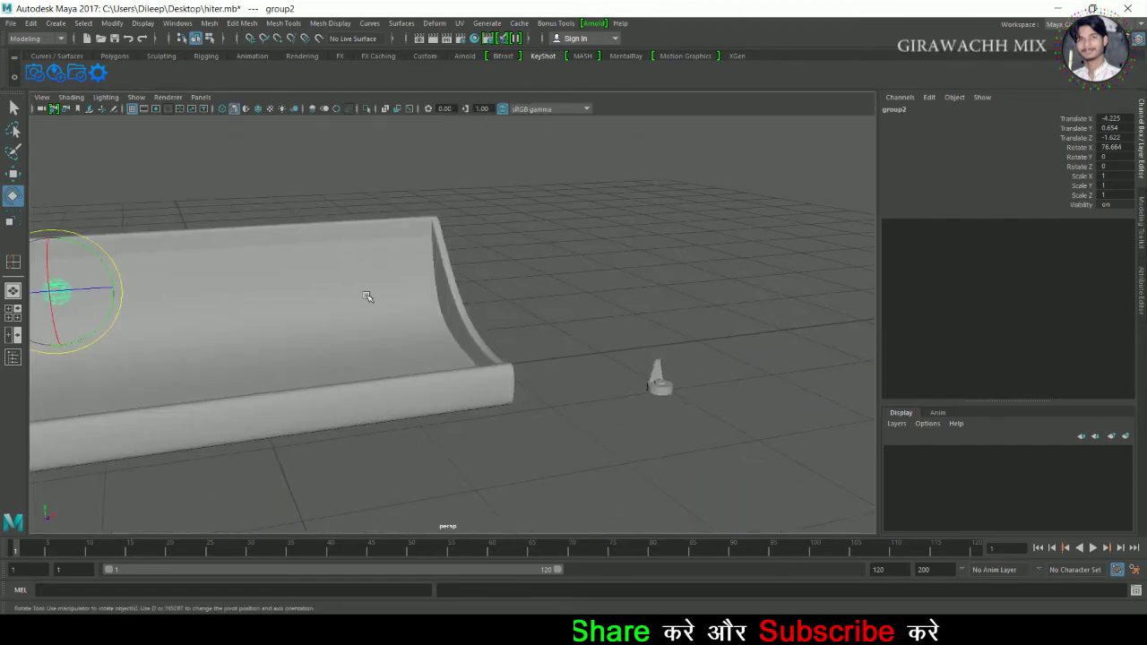
- Frame the assembly in the front view and nudge it slightly left along X
{"action": "scroll", "coordinate": [173, 423], "scroll_direction": "down", "scroll_amount": 2}
{"action": "key", "text": "space"}
{"action": "key", "text": "space"}
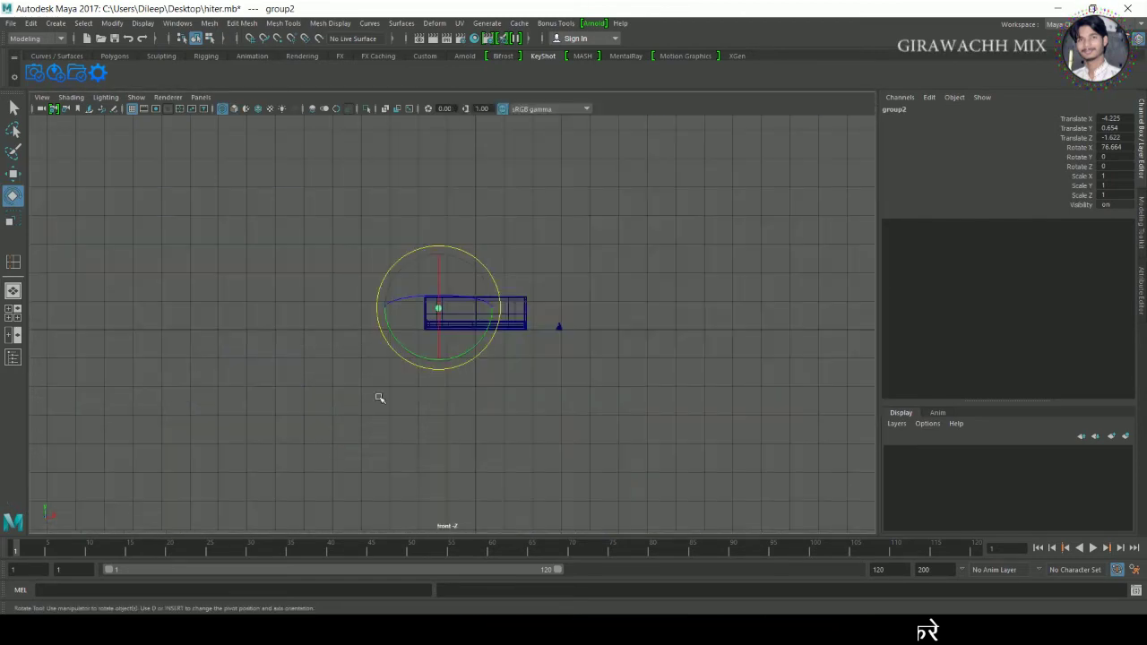
{"action": "key", "text": "f"}
{"action": "key", "text": "w"}
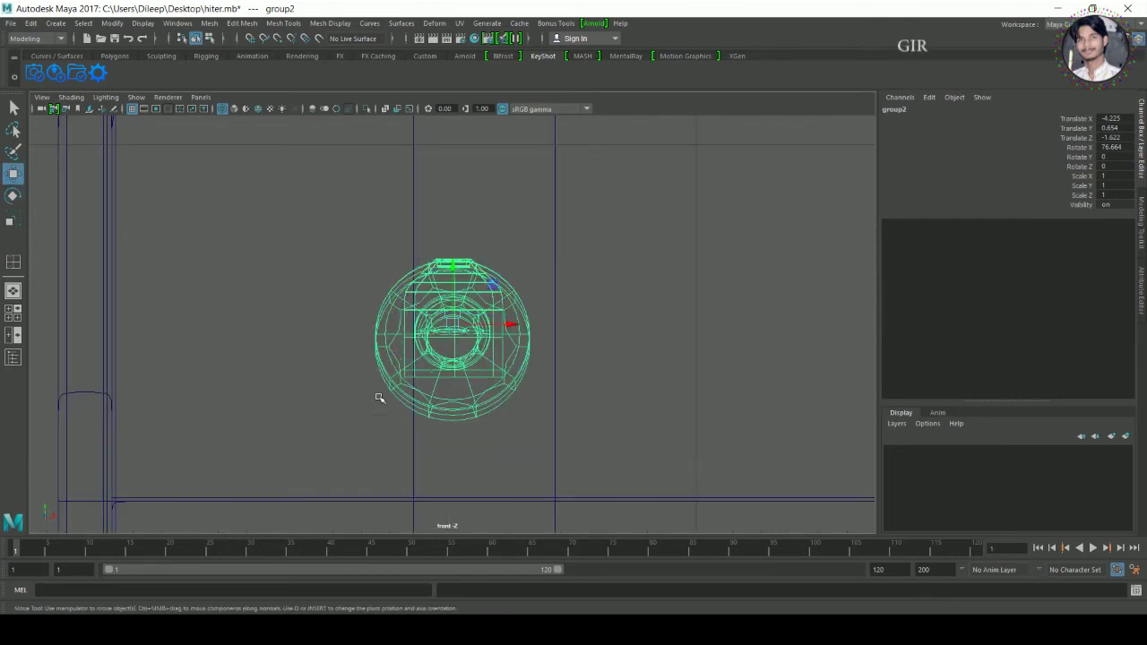
{"action": "scroll", "coordinate": [427, 397], "scroll_direction": "down", "scroll_amount": 2}
{"action": "scroll", "coordinate": [427, 397], "scroll_direction": "up", "scroll_amount": 2}
{"action": "mouse_move", "coordinate": [464, 325]}
{"action": "left_mouse_down"}
{"action": "mouse_move", "coordinate": [460, 339]}
{"action": "mouse_move", "coordinate": [391, 333]}
{"action": "left_mouse_up"}
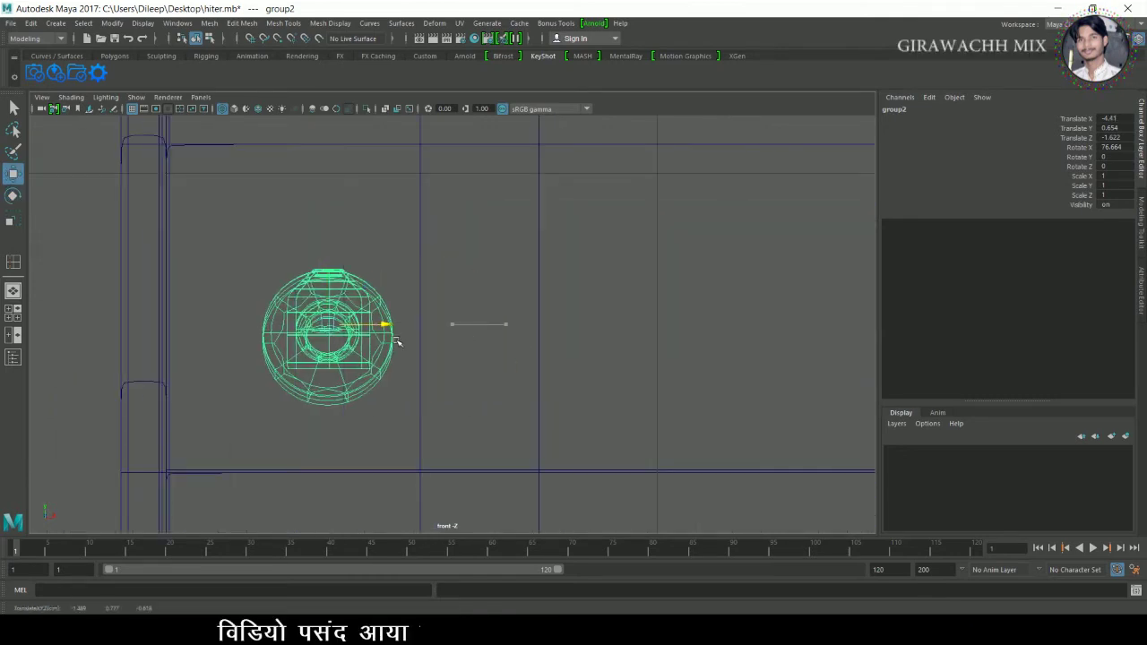
{"action": "scroll", "coordinate": [479, 392], "scroll_direction": "down", "scroll_amount": 5}
{"action": "scroll", "coordinate": [478, 392], "scroll_direction": "up", "scroll_amount": 1}
{"action": "middle_click_drag", "start_coordinate": [514, 392], "coordinate": [382, 378], "text": "alt"}
{"action": "scroll", "coordinate": [383, 379], "scroll_direction": "up", "scroll_amount": 1}
{"action": "left_click_drag", "start_coordinate": [386, 332], "coordinate": [389, 337]}
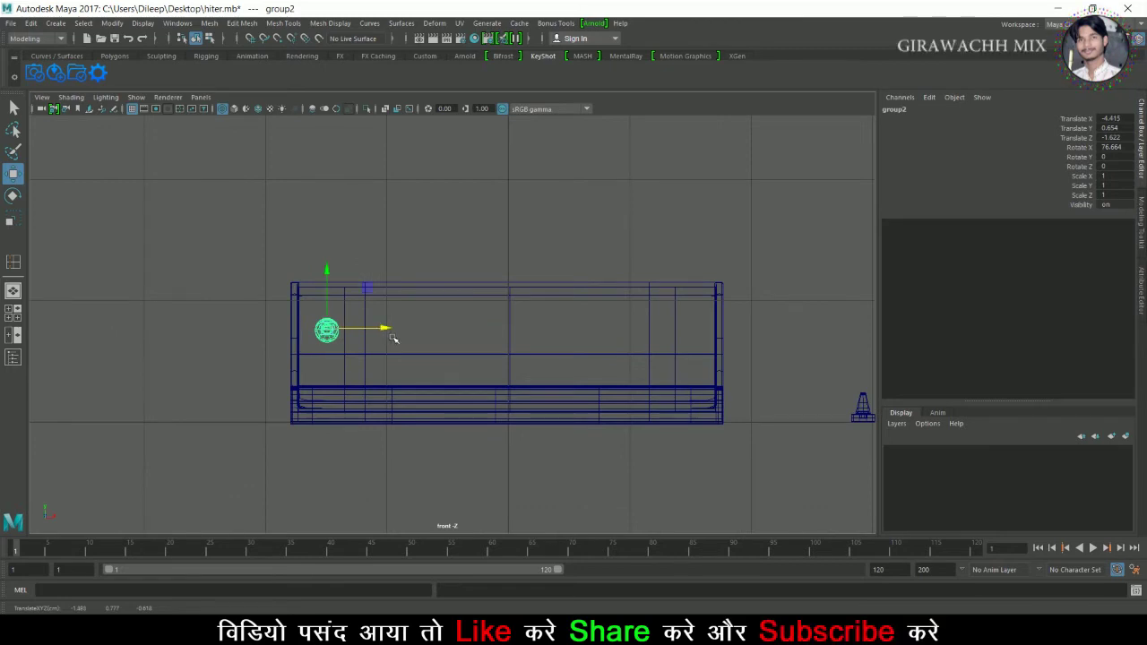
- Move the copy to the heater's right end and fine-tune its X position
{"action": "left_click_drag", "start_coordinate": [394, 338], "coordinate": [752, 356]}
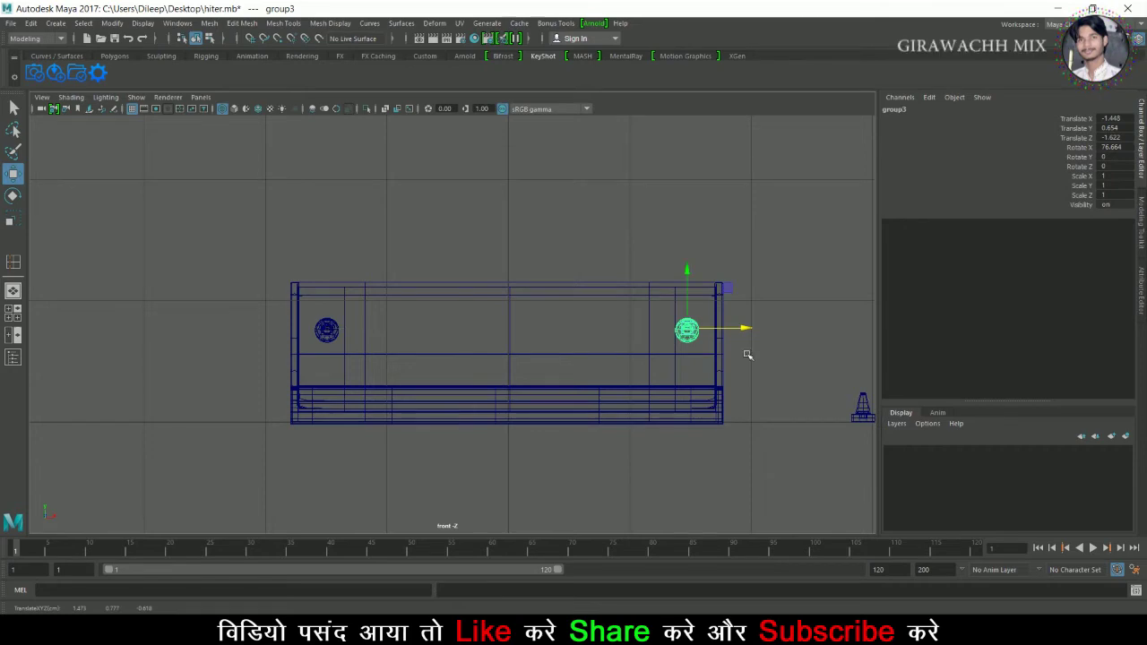
{"action": "key", "text": "space"}
{"action": "key", "text": "space"}
{"action": "left_click_drag", "start_coordinate": [750, 312], "coordinate": [520, 349], "text": "alt"}
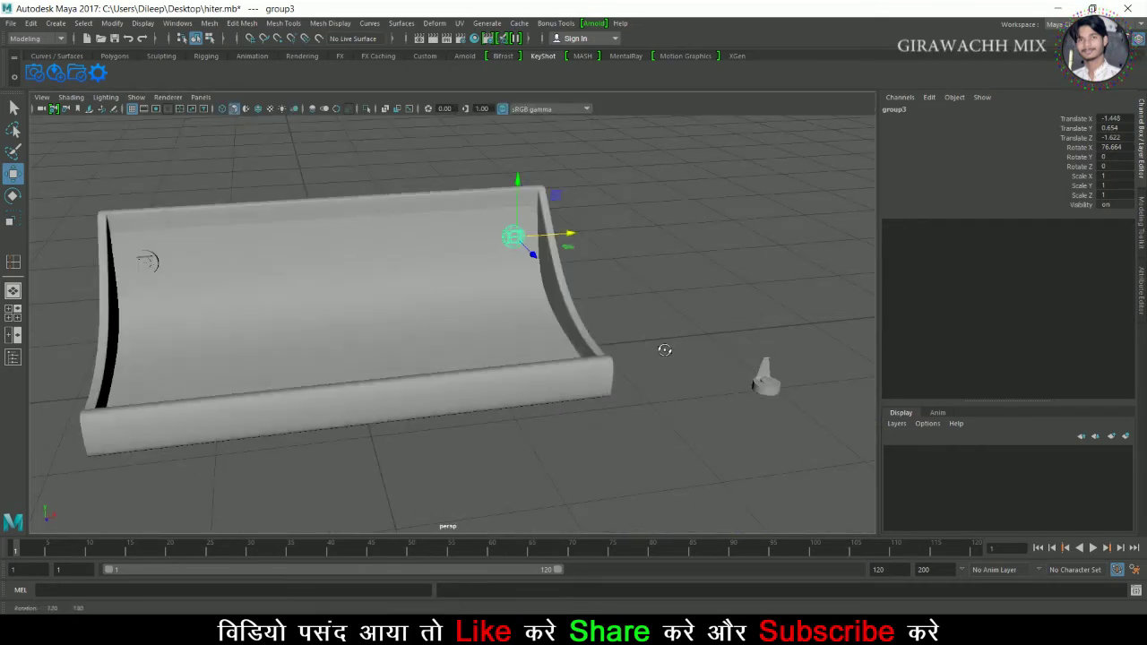
{"action": "key", "text": "space"}
{"action": "key", "text": "space"}
{"action": "scroll", "coordinate": [494, 397], "scroll_direction": "up", "scroll_amount": 2}
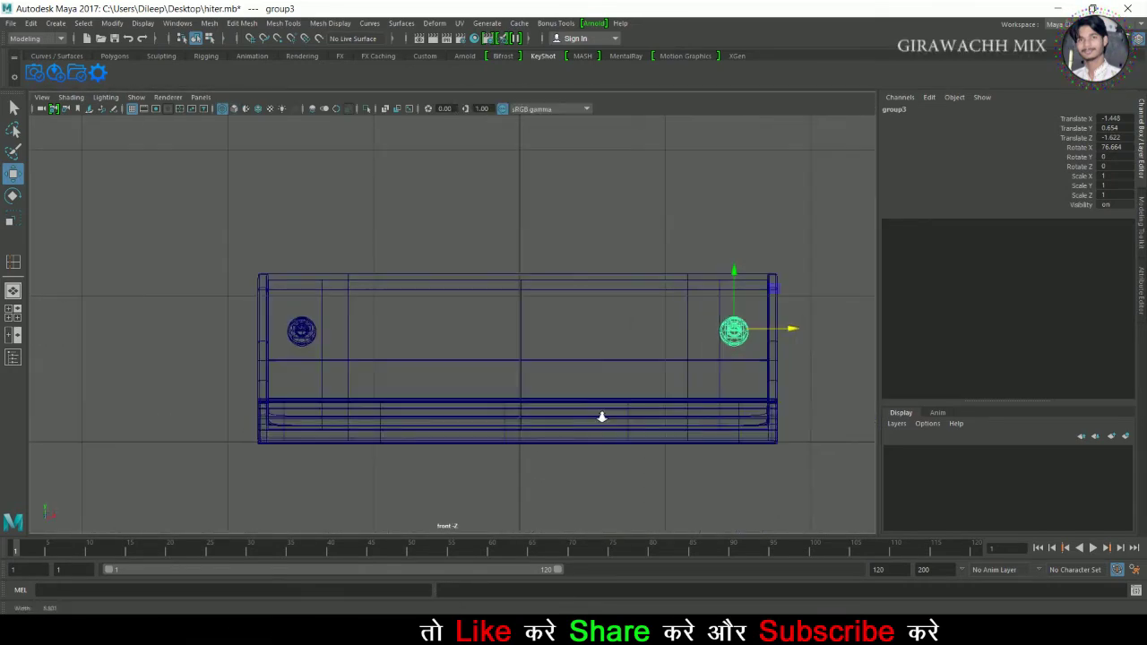
{"action": "scroll", "coordinate": [601, 415], "scroll_direction": "up", "scroll_amount": 3}
{"action": "scroll", "coordinate": [452, 323], "scroll_direction": "up", "scroll_amount": 1}
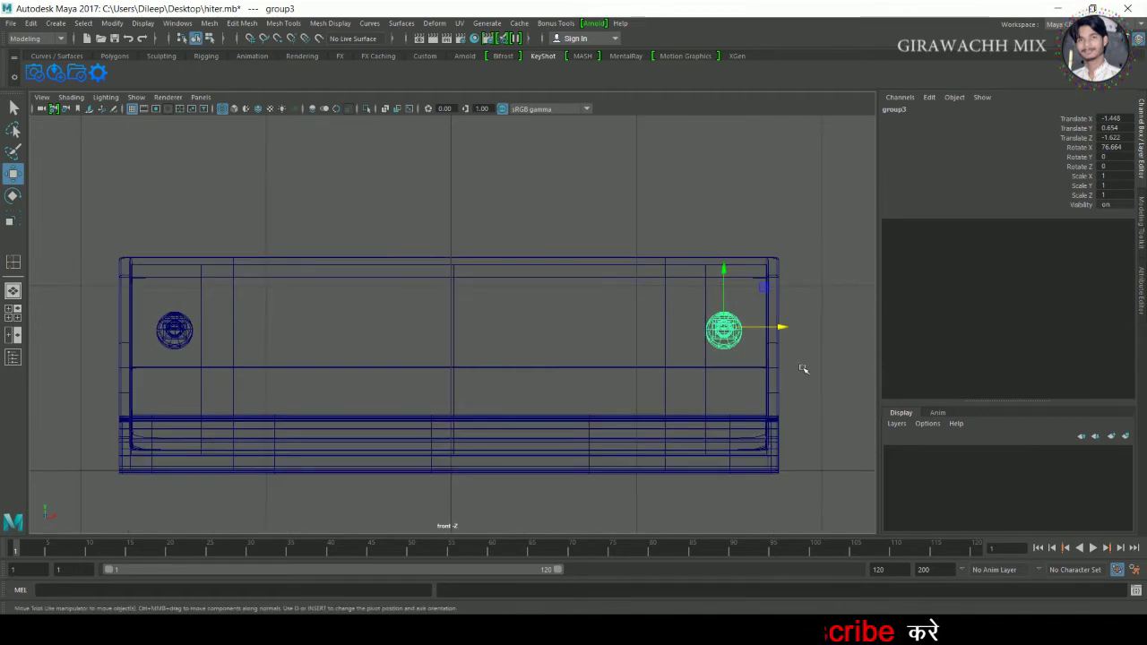
{"action": "middle_click_drag", "start_coordinate": [806, 356], "coordinate": [793, 339]}
{"action": "key", "text": "space"}
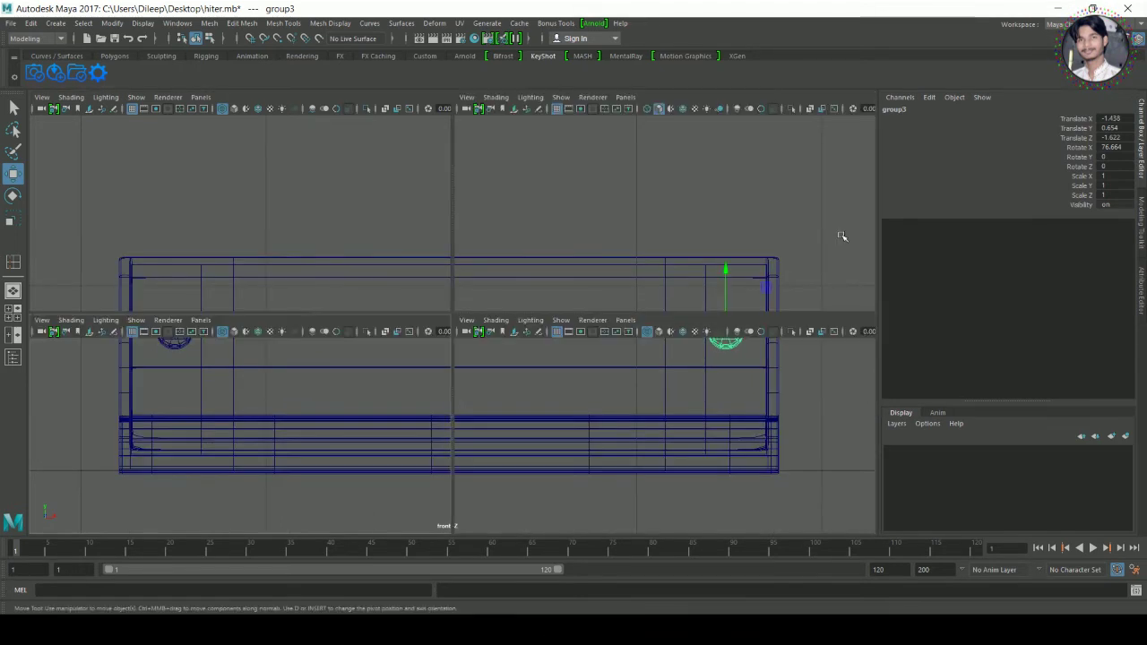
{"action": "key", "text": "space"}
{"action": "key", "text": "5"}
{"action": "mouse_move", "coordinate": [744, 296]}
{"action": "left_mouse_down", "text": "alt"}
{"action": "mouse_move", "coordinate": [722, 340]}
{"action": "mouse_move", "coordinate": [622, 320]}
{"action": "mouse_move", "coordinate": [436, 340]}
{"action": "mouse_move", "coordinate": [478, 325]}
{"action": "mouse_move", "coordinate": [602, 333]}
{"action": "mouse_move", "coordinate": [558, 328]}
{"action": "mouse_move", "coordinate": [606, 300]}
{"action": "mouse_move", "coordinate": [381, 330]}
{"action": "mouse_move", "coordinate": [484, 323]}
{"action": "mouse_move", "coordinate": [407, 307]}
{"action": "left_mouse_up", "text": "alt"}
- Marquee-select both knob assemblies and group them into group4
{"action": "left_click", "coordinate": [722, 341]}
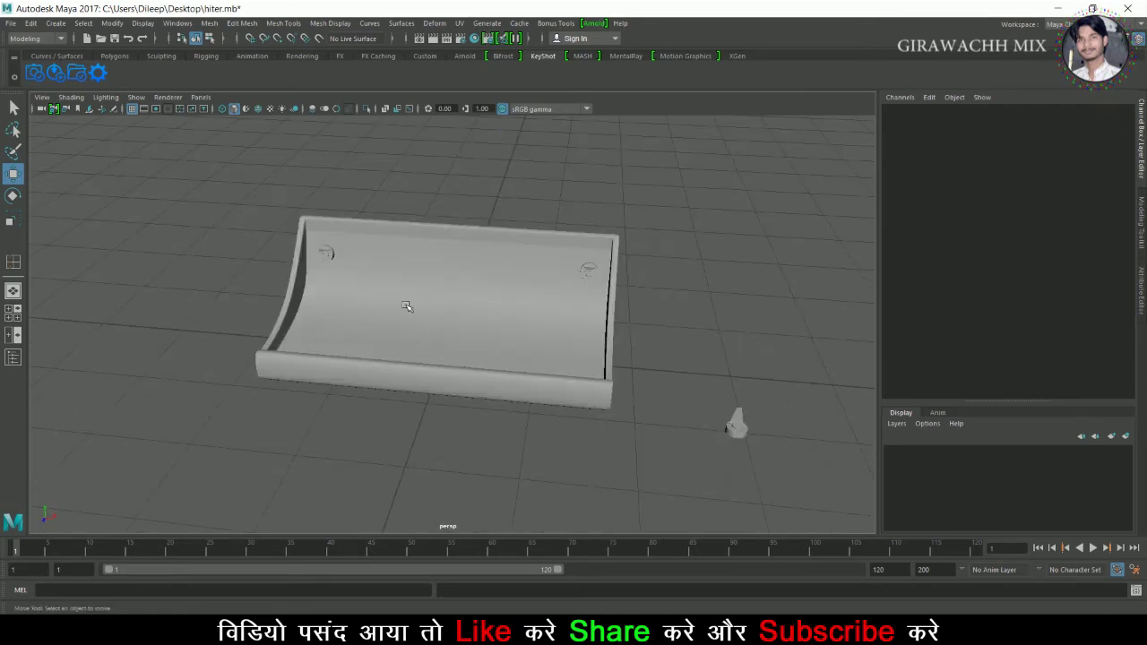
{"action": "left_click_drag", "start_coordinate": [662, 334], "coordinate": [154, 429]}
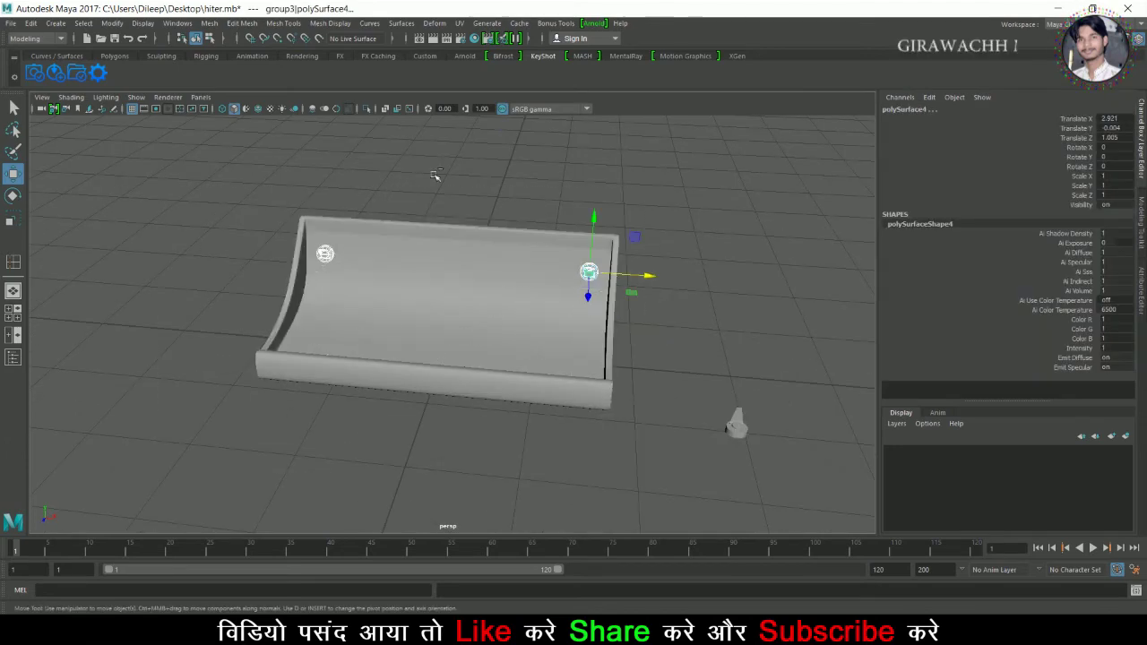
{"action": "key", "text": "ctrl+g"}
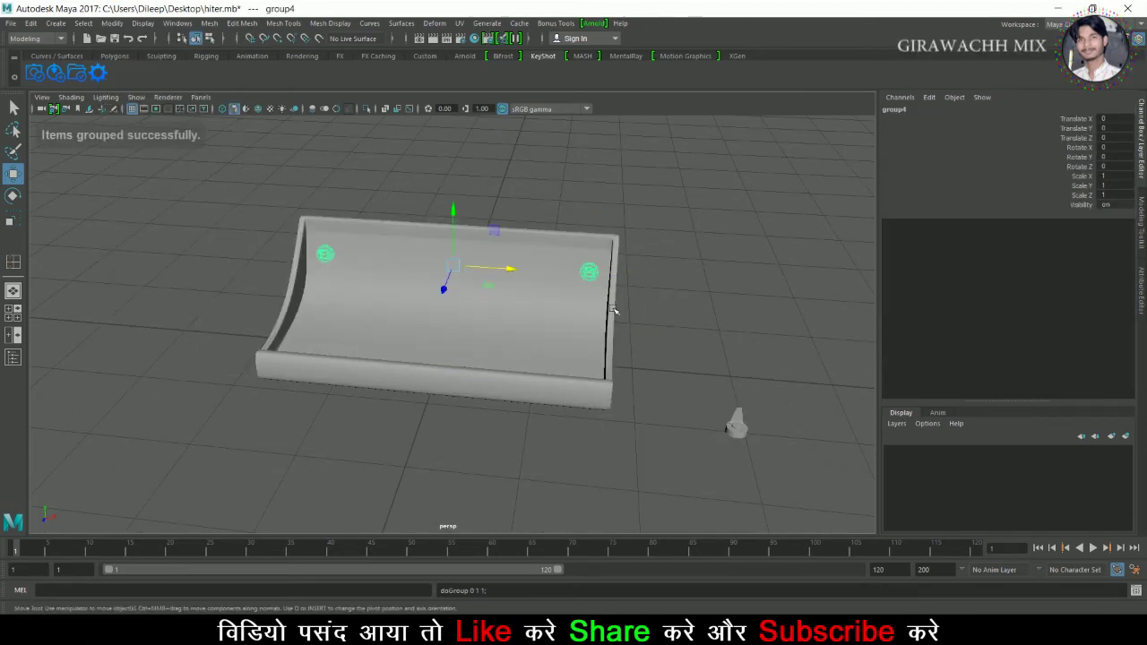
{"action": "key", "text": "space"}
{"action": "key", "text": "space"}
- In side view, lower group4 to Y -0.167, Z 0.043 and tilt it -8.22° on X
{"action": "key", "text": "f"}
{"action": "scroll", "coordinate": [653, 376], "scroll_direction": "up", "scroll_amount": 3}
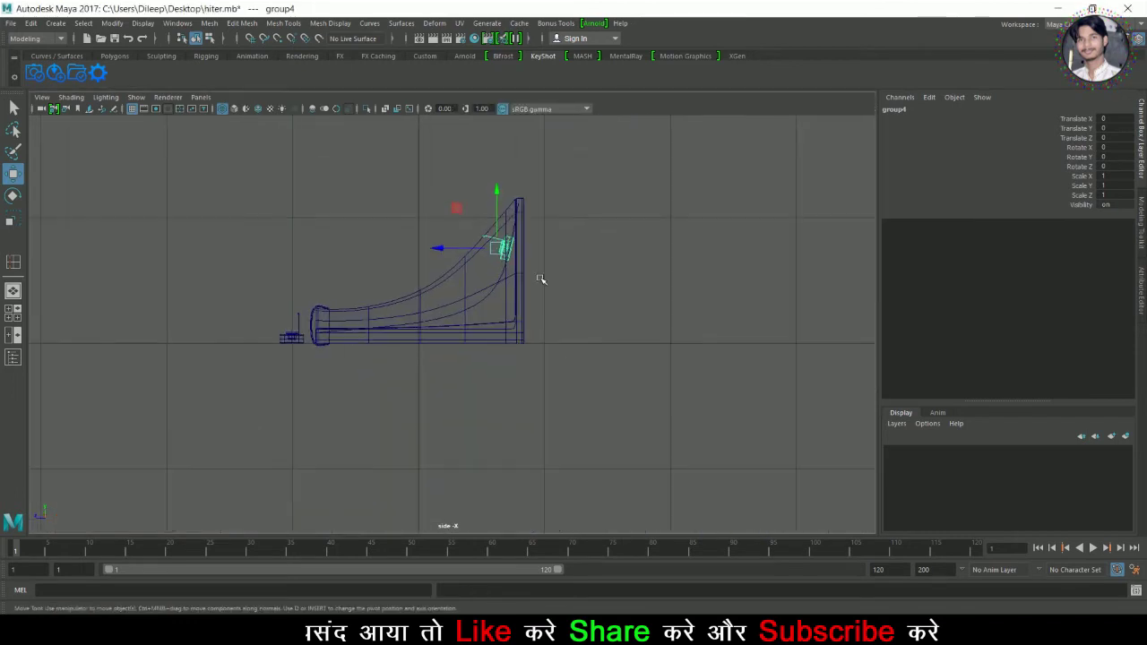
{"action": "scroll", "coordinate": [678, 333], "scroll_direction": "up", "scroll_amount": 3}
{"action": "scroll", "coordinate": [705, 328], "scroll_direction": "up", "scroll_amount": 3}
{"action": "scroll", "coordinate": [653, 376], "scroll_direction": "up", "scroll_amount": 1}
{"action": "middle_click_drag", "start_coordinate": [653, 376], "coordinate": [673, 343], "text": "alt"}
{"action": "mouse_move", "coordinate": [517, 274]}
{"action": "left_mouse_down"}
{"action": "mouse_move", "coordinate": [504, 339]}
{"action": "mouse_move", "coordinate": [566, 321]}
{"action": "left_mouse_up"}
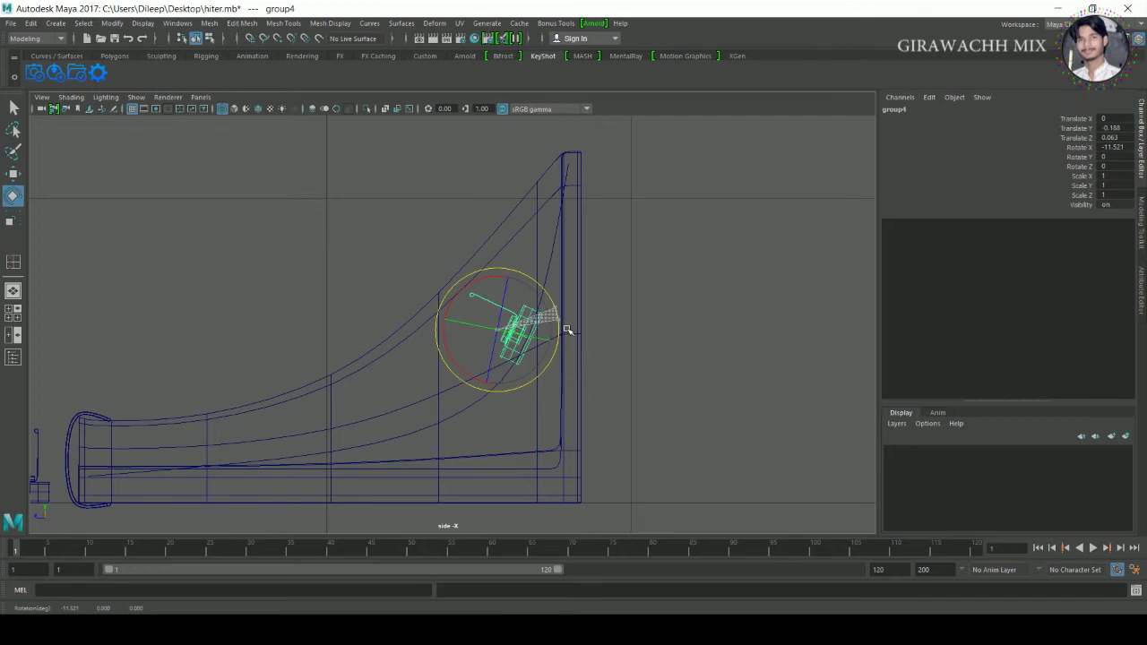
{"action": "key", "text": "w"}
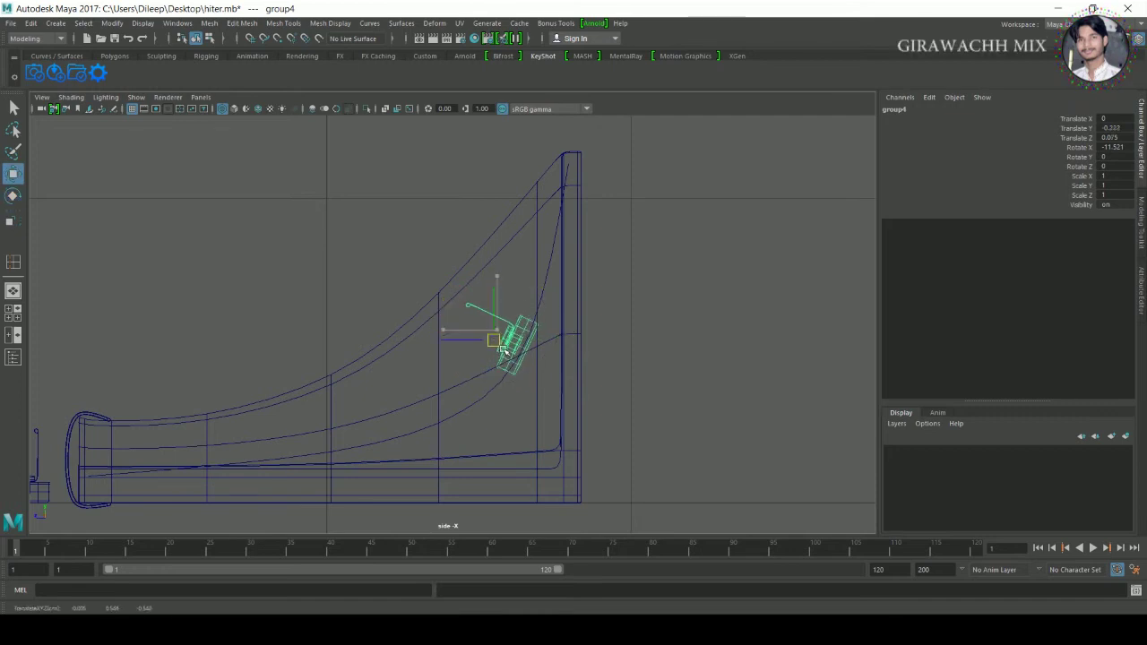
{"action": "key", "text": "e"}
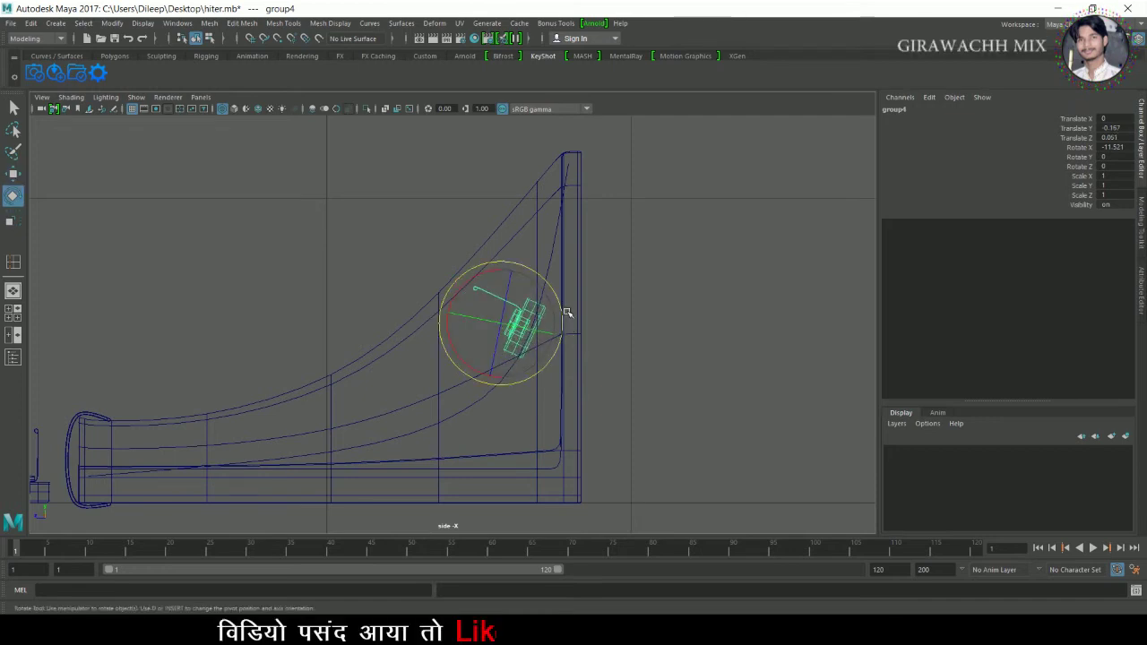
{"action": "key", "text": "w"}
{"action": "left_click_drag", "start_coordinate": [463, 322], "coordinate": [455, 330]}
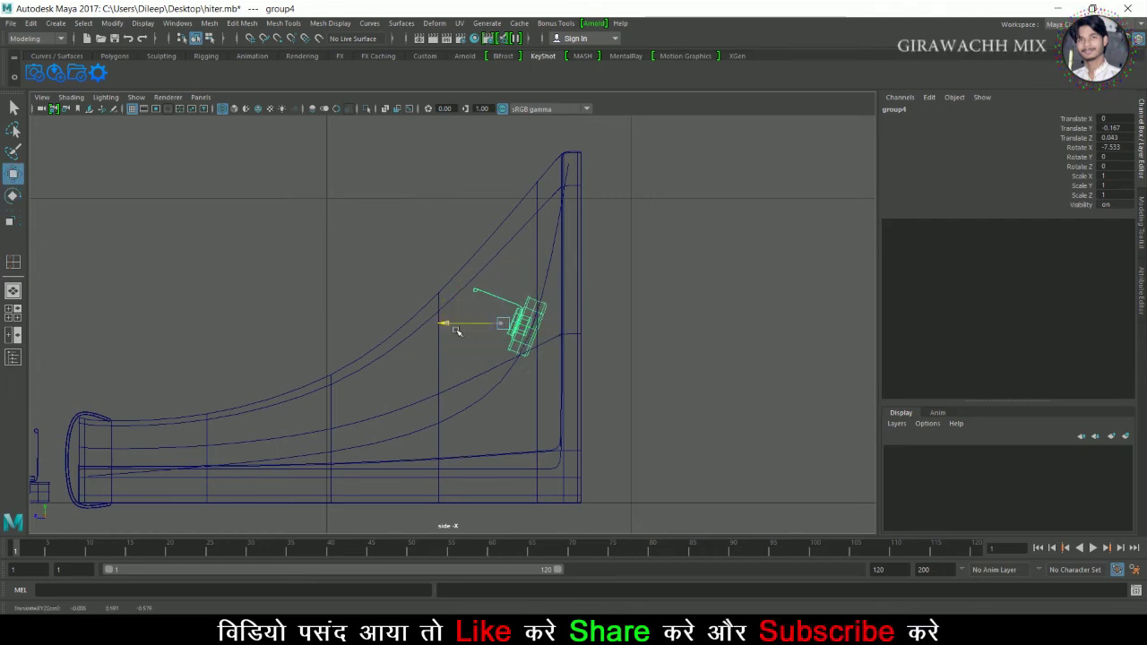
{"action": "key", "text": "e"}
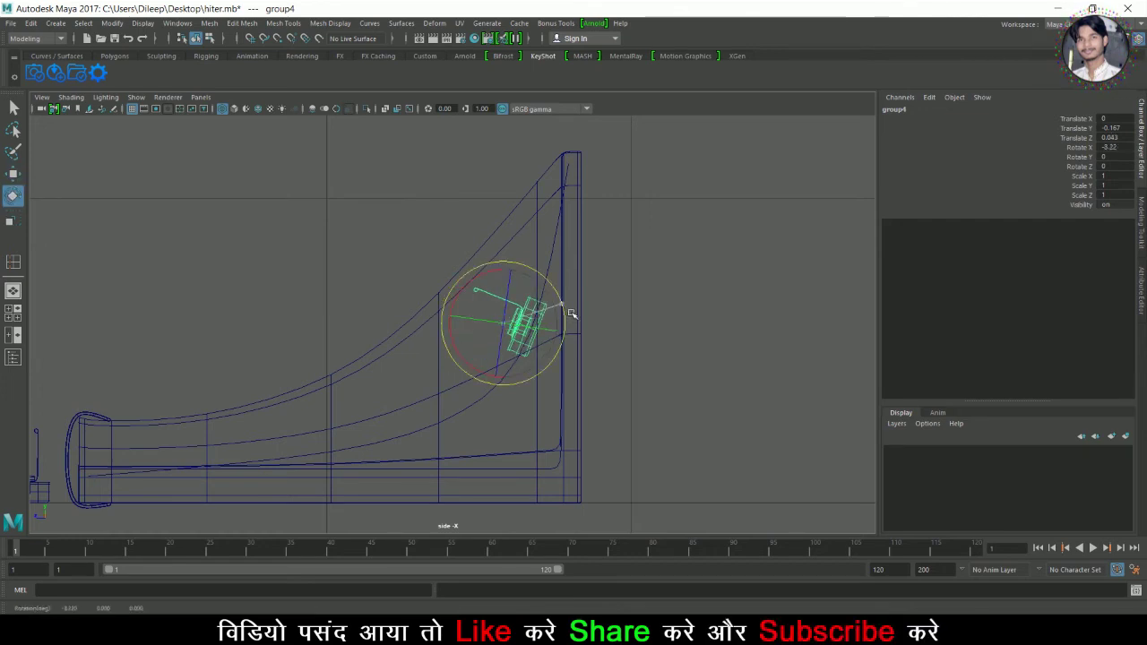
- Orbit around the knobs in perspective to check they sit flush on the curved wall
{"action": "key", "text": "space"}
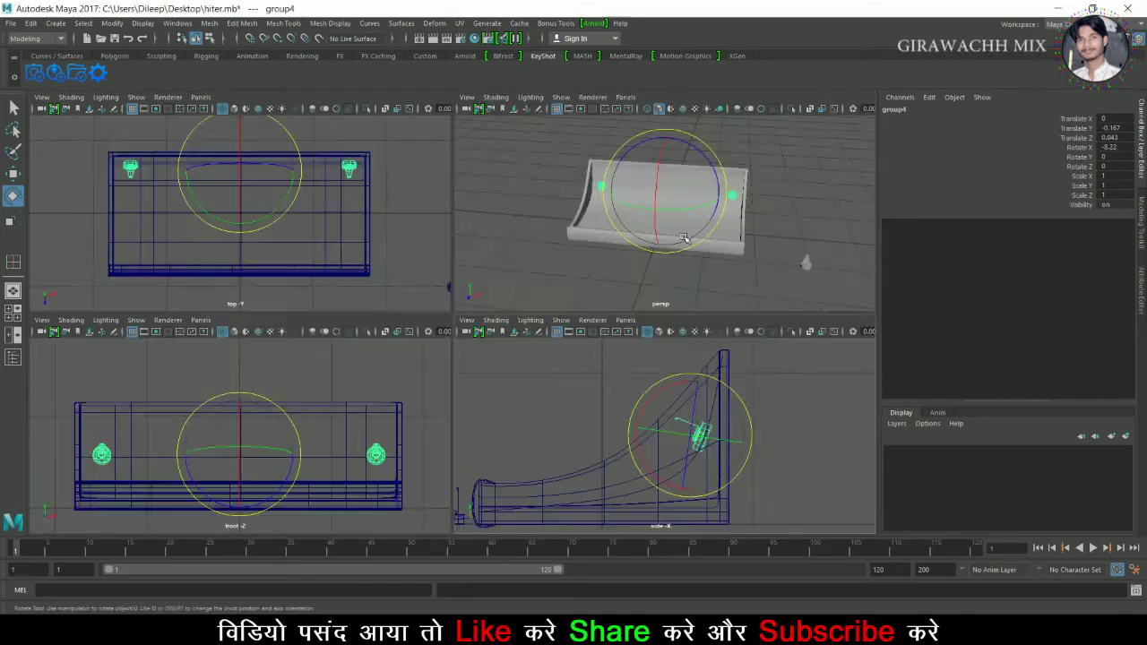
{"action": "key", "text": "space"}
{"action": "scroll", "coordinate": [379, 331], "scroll_direction": "up", "scroll_amount": 5}
{"action": "left_click_drag", "start_coordinate": [379, 331], "coordinate": [221, 312], "text": "alt"}
{"action": "right_click_drag", "start_coordinate": [221, 311], "coordinate": [397, 338], "text": "alt"}
{"action": "scroll", "coordinate": [187, 225], "scroll_direction": "up", "scroll_amount": 3}
{"action": "left_click_drag", "start_coordinate": [188, 225], "coordinate": [478, 349], "text": "alt"}
{"action": "right_click_drag", "start_coordinate": [479, 349], "coordinate": [681, 364], "text": "alt"}
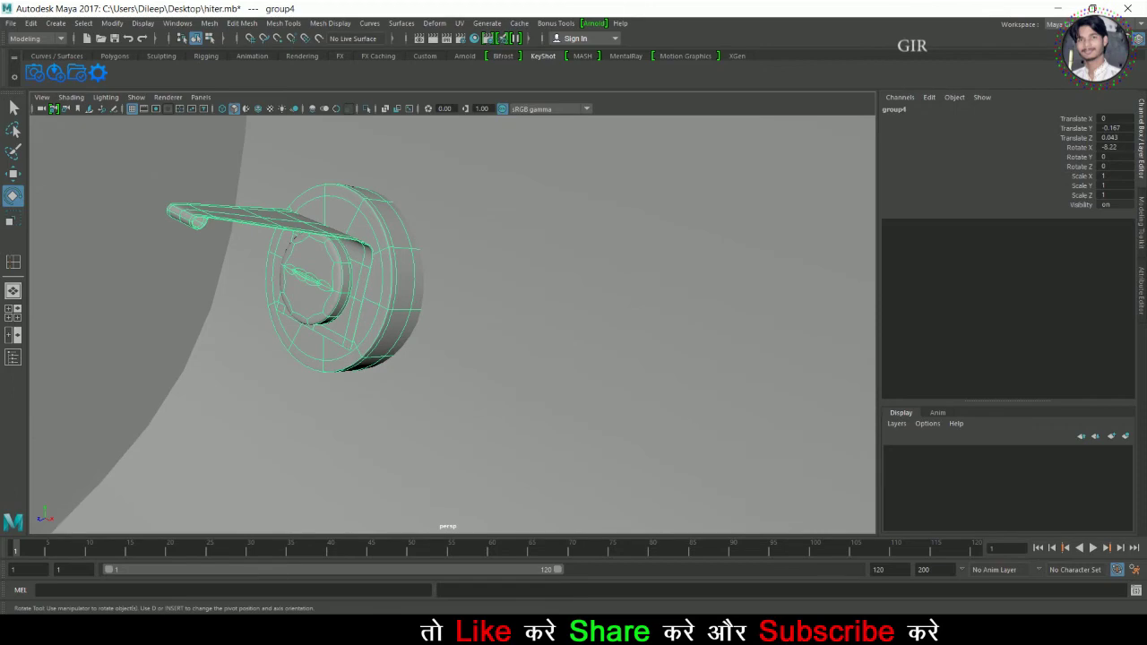
{"action": "scroll", "coordinate": [448, 313], "scroll_direction": "down", "scroll_amount": 3}
{"action": "left_click_drag", "start_coordinate": [448, 313], "coordinate": [627, 359], "text": "alt"}
- Return to the side view and select the knob wheel
{"action": "key", "text": "space"}
{"action": "key", "text": "space"}
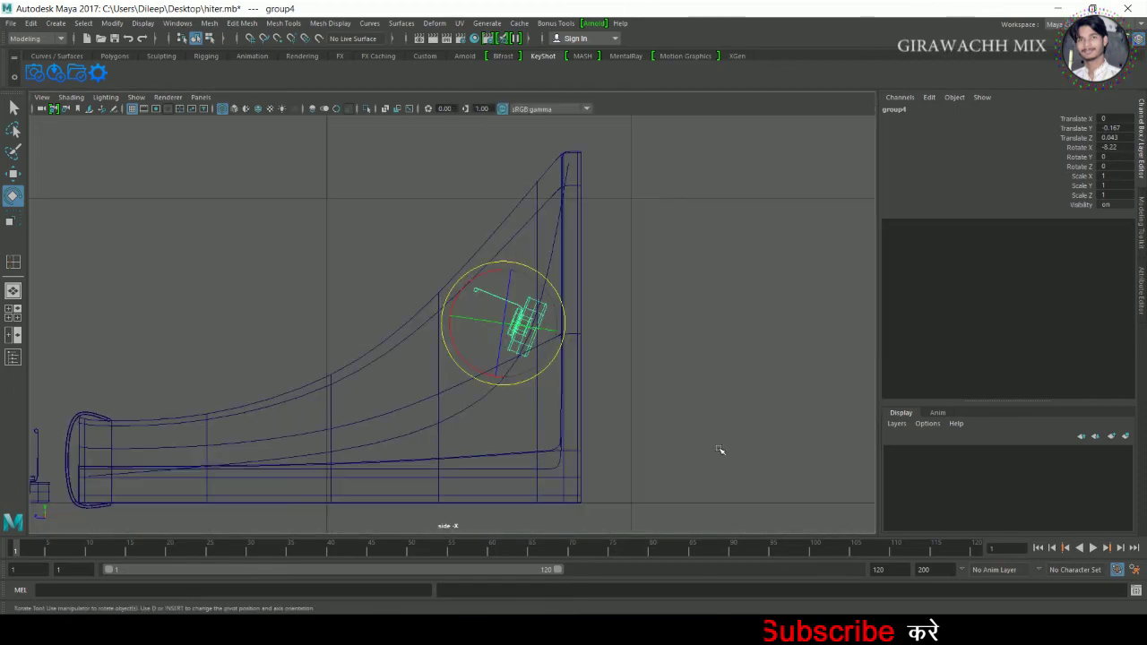
{"action": "scroll", "coordinate": [719, 450], "scroll_direction": "down", "scroll_amount": 5}
{"action": "key", "text": "space"}
{"action": "key", "text": "space"}
{"action": "mouse_move", "coordinate": [341, 323]}
{"action": "left_mouse_down", "text": "alt"}
{"action": "mouse_move", "coordinate": [352, 297]}
{"action": "mouse_move", "coordinate": [210, 248]}
{"action": "left_mouse_up", "text": "alt"}
{"action": "left_click", "coordinate": [209, 249]}
- Select the inner dials of both knobs and group them together as group5
{"action": "left_click", "coordinate": [333, 264]}
{"action": "key", "text": "f"}
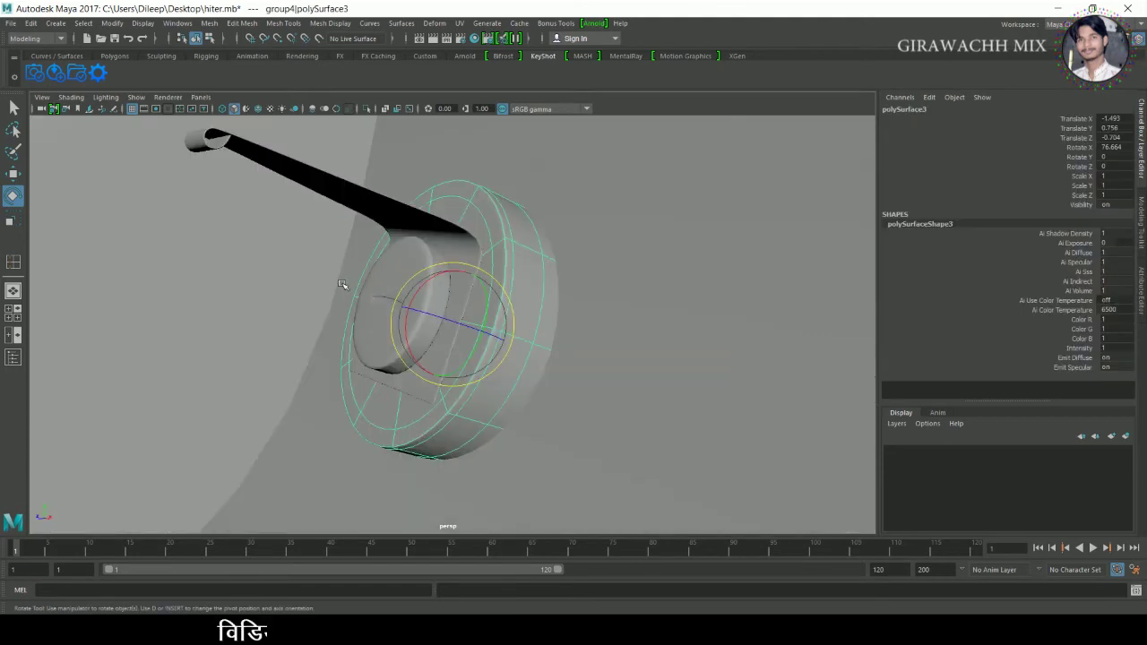
{"action": "left_click", "coordinate": [341, 284]}
{"action": "mouse_move", "coordinate": [573, 386]}
{"action": "left_mouse_down", "text": "alt"}
{"action": "mouse_move", "coordinate": [567, 367]}
{"action": "mouse_move", "coordinate": [627, 373]}
{"action": "mouse_move", "coordinate": [384, 366]}
{"action": "mouse_move", "coordinate": [332, 380]}
{"action": "left_mouse_up", "text": "alt"}
{"action": "left_click", "coordinate": [384, 359]}
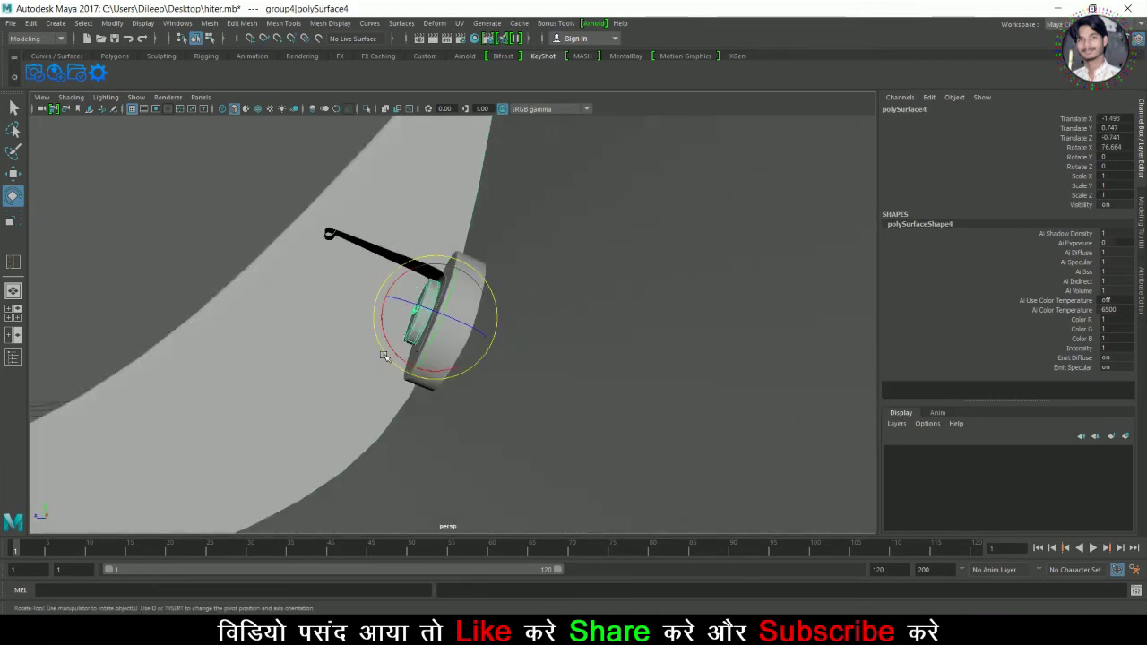
{"action": "right_click_drag", "start_coordinate": [384, 358], "coordinate": [385, 353], "text": "alt"}
{"action": "mouse_move", "coordinate": [385, 353]}
{"action": "left_mouse_down", "text": "alt"}
{"action": "mouse_move", "coordinate": [410, 384]}
{"action": "mouse_move", "coordinate": [349, 363]}
{"action": "mouse_move", "coordinate": [379, 351]}
{"action": "mouse_move", "coordinate": [841, 383]}
{"action": "left_mouse_up", "text": "alt"}
{"action": "left_click", "coordinate": [821, 349]}
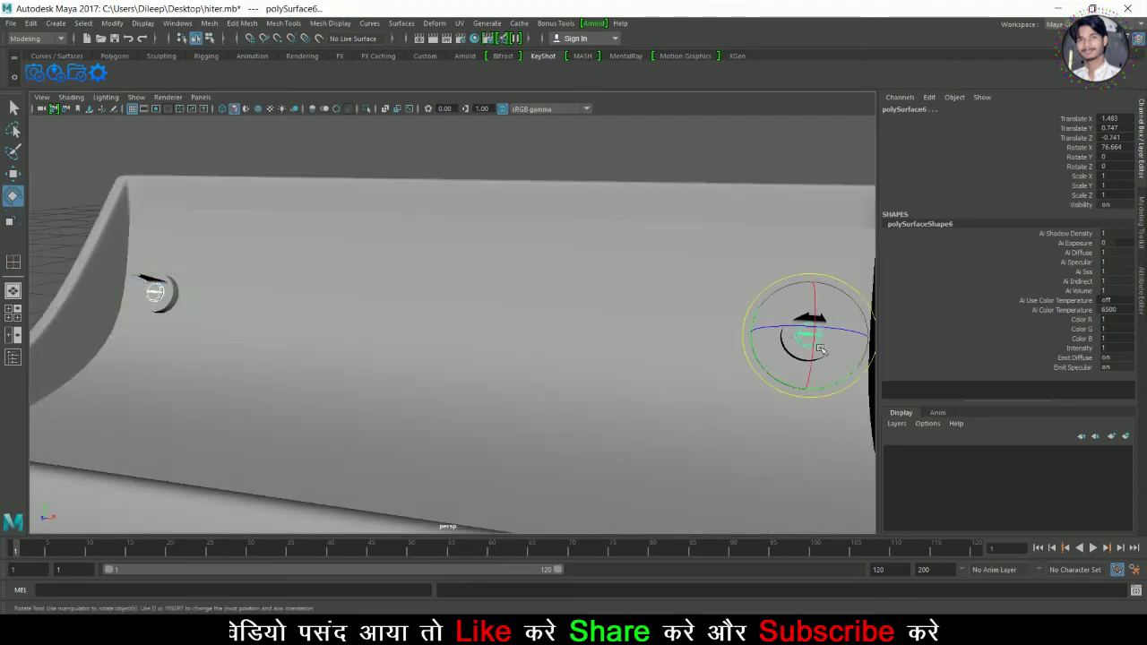
{"action": "key", "text": "ctrl+g"}
- Centre the pivot of the new dial group
{"action": "key", "text": "w"}
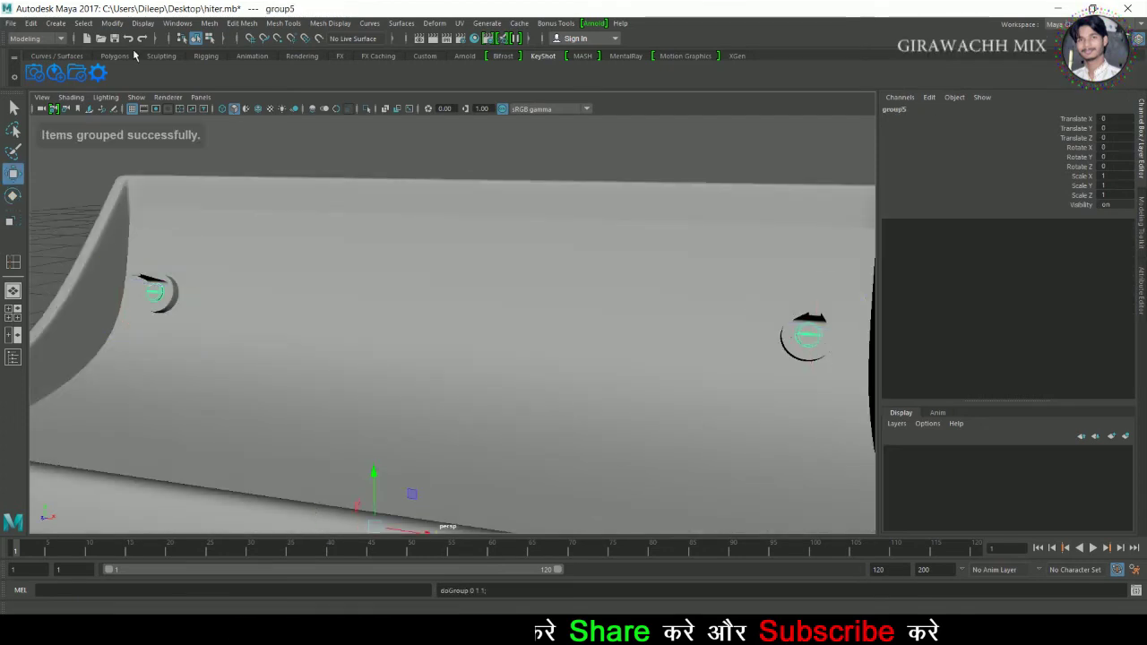
{"action": "left_click", "coordinate": [112, 22]}
{"action": "left_click", "coordinate": [134, 114]}
- Nudge group5 to Translate Z -0.001 in side view so the dials seat against the knobs
{"action": "key", "text": "space"}
{"action": "key", "text": "space"}
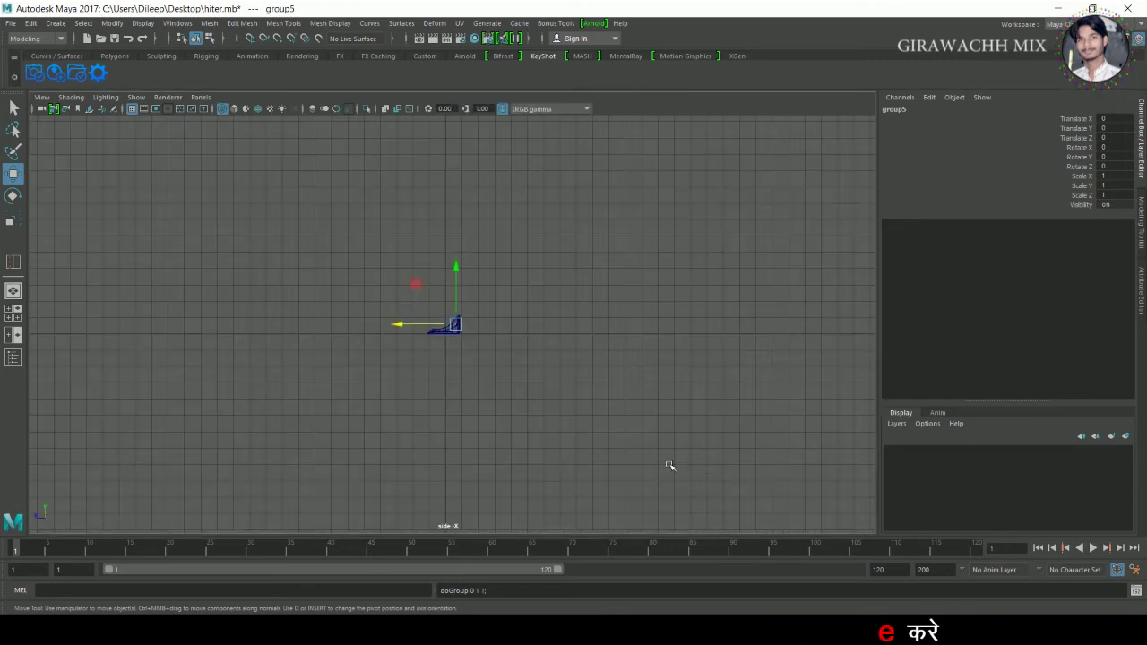
{"action": "key", "text": "f"}
{"action": "mouse_move", "coordinate": [309, 376]}
{"action": "right_mouse_down", "text": "alt"}
{"action": "mouse_move", "coordinate": [520, 405]}
{"action": "mouse_move", "coordinate": [717, 389]}
{"action": "right_mouse_up", "text": "alt"}
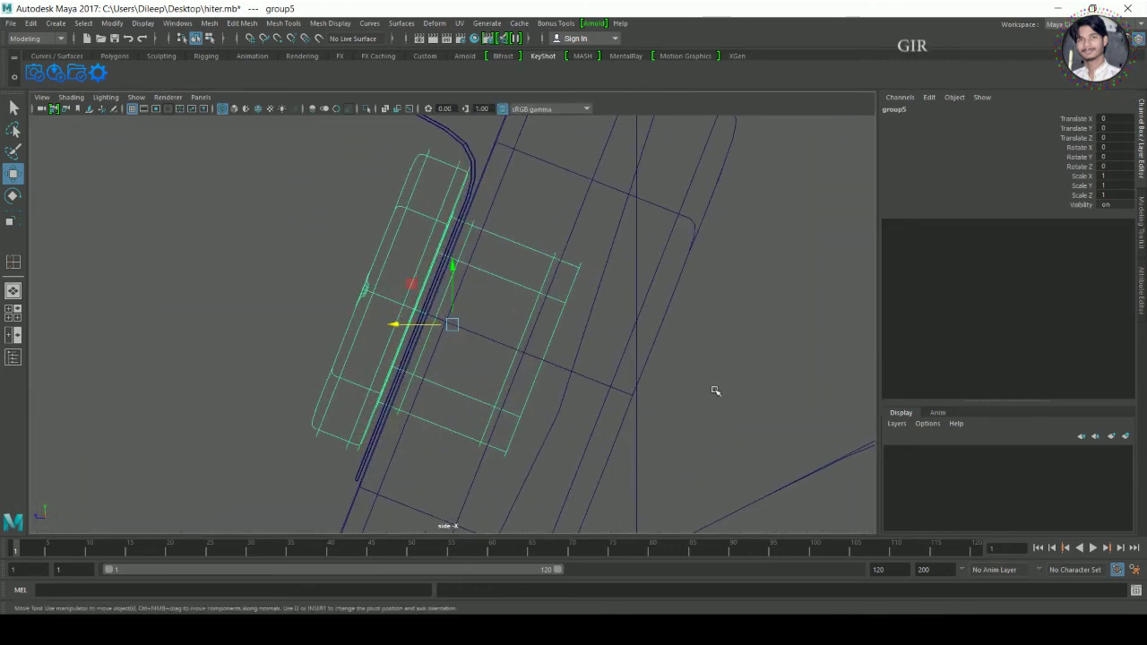
{"action": "key", "text": "e"}
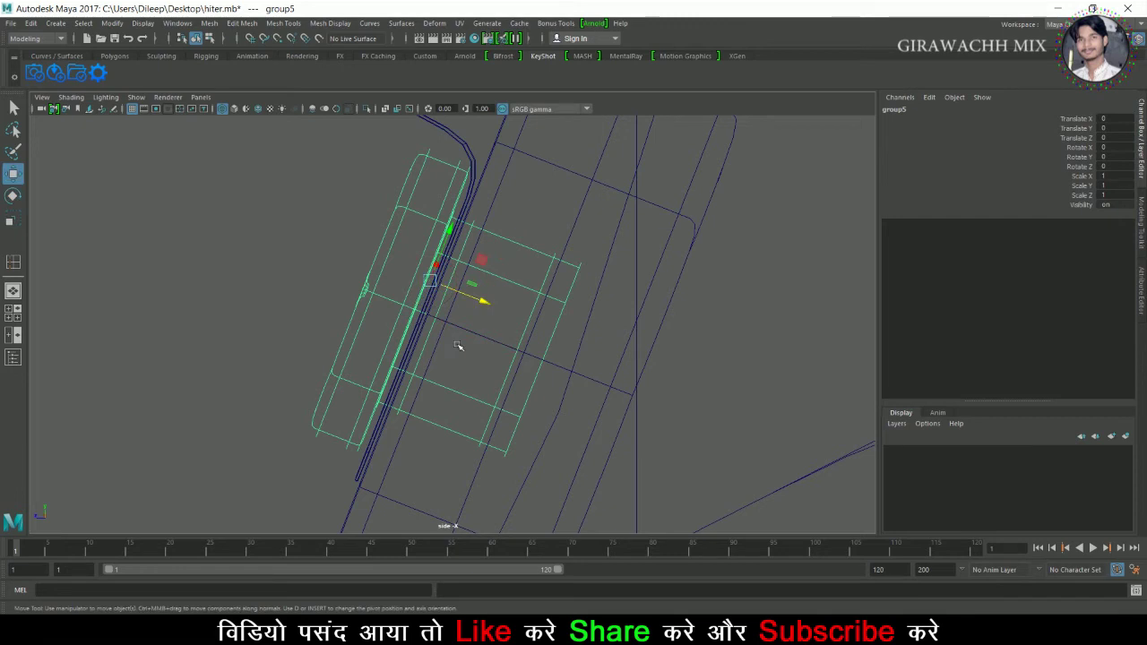
{"action": "key", "text": "e"}
{"action": "left_click_drag", "start_coordinate": [490, 313], "coordinate": [494, 315]}
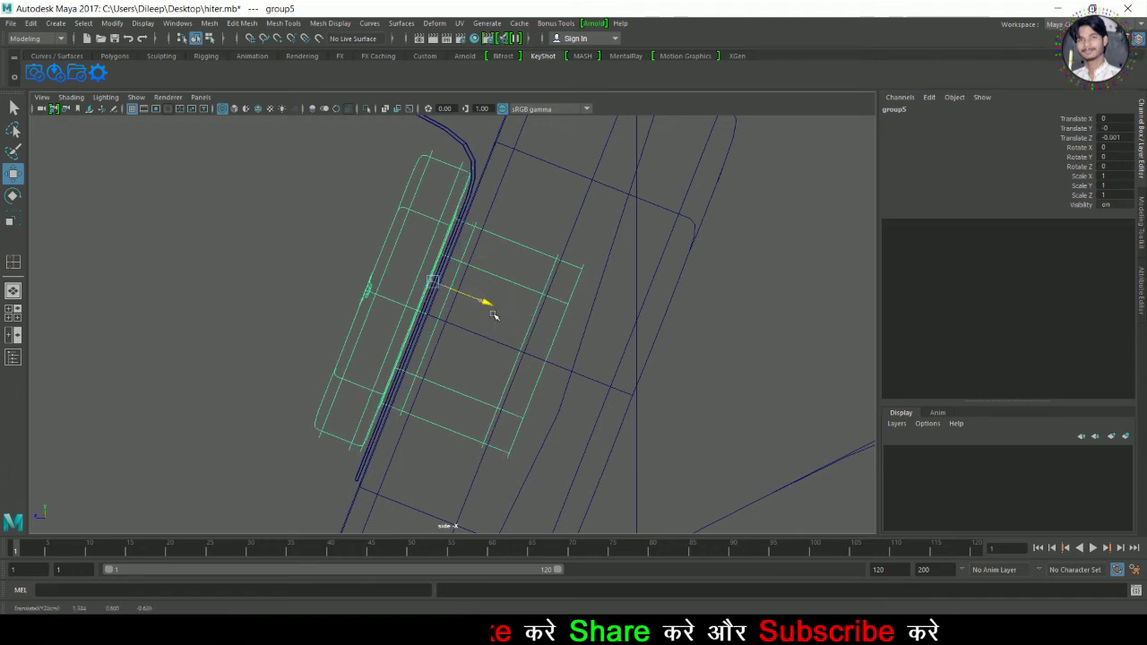
{"action": "key", "text": "space"}
{"action": "key", "text": "space"}
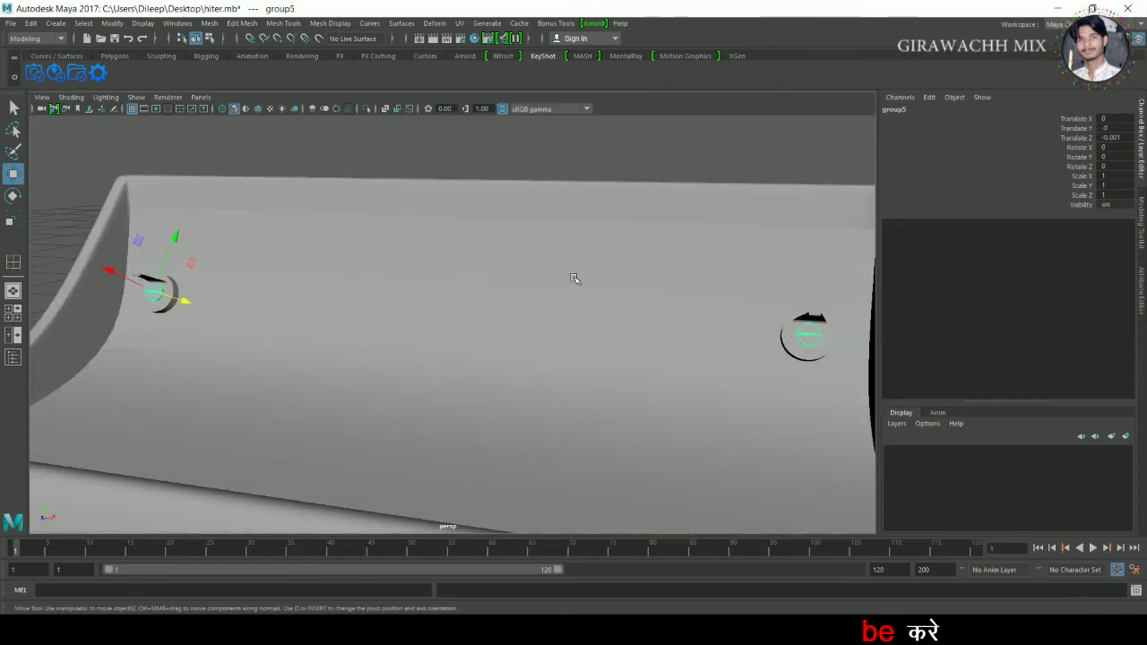
{"action": "scroll", "coordinate": [474, 371], "scroll_direction": "up", "scroll_amount": 3}
{"action": "scroll", "coordinate": [466, 356], "scroll_direction": "up", "scroll_amount": 3}
{"action": "left_click", "coordinate": [466, 355]}
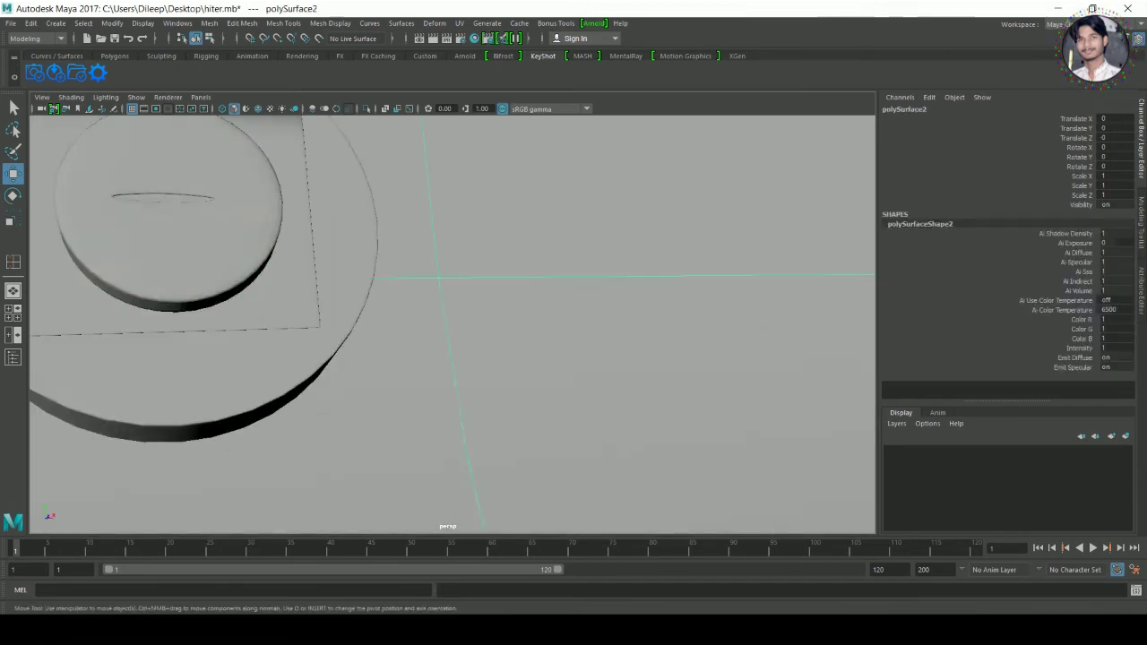
{"action": "scroll", "coordinate": [374, 357], "scroll_direction": "up", "scroll_amount": 3}
{"action": "scroll", "coordinate": [375, 358], "scroll_direction": "down", "scroll_amount": 5}
{"action": "left_click", "coordinate": [108, 320]}
{"action": "key", "text": "f"}
{"action": "mouse_move", "coordinate": [224, 376]}
{"action": "left_mouse_down", "text": "alt"}
{"action": "mouse_move", "coordinate": [284, 392]}
{"action": "mouse_move", "coordinate": [271, 394]}
{"action": "left_mouse_up", "text": "alt"}
{"action": "mouse_move", "coordinate": [425, 424]}
{"action": "left_mouse_down", "text": "alt"}
{"action": "mouse_move", "coordinate": [538, 460]}
{"action": "mouse_move", "coordinate": [470, 446]}
{"action": "mouse_move", "coordinate": [494, 445]}
{"action": "left_mouse_up", "text": "alt"}
{"action": "left_click", "coordinate": [538, 460]}
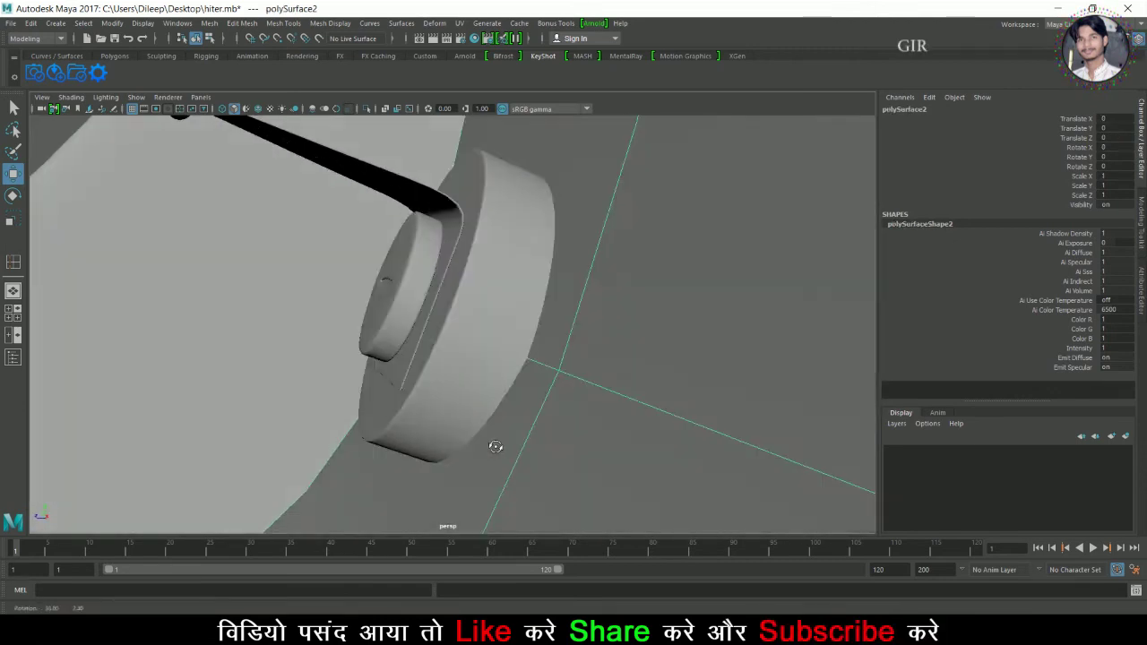
{"action": "key", "text": "f"}
{"action": "left_click", "coordinate": [772, 314]}
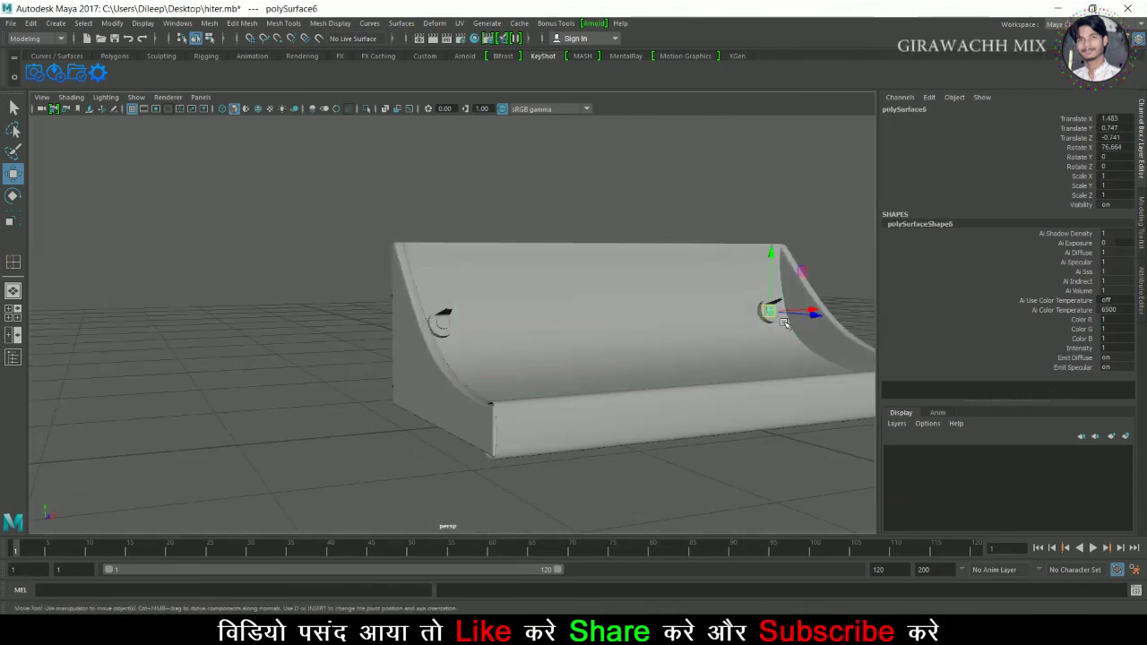
{"action": "key", "text": "f"}
{"action": "left_click", "coordinate": [852, 349]}
{"action": "mouse_move", "coordinate": [852, 349]}
{"action": "left_mouse_down", "text": "alt"}
{"action": "mouse_move", "coordinate": [704, 409]}
{"action": "mouse_move", "coordinate": [668, 406]}
{"action": "left_mouse_up", "text": "alt"}
{"action": "mouse_move", "coordinate": [669, 407]}
{"action": "right_mouse_down", "text": "alt"}
{"action": "mouse_move", "coordinate": [158, 388]}
{"action": "mouse_move", "coordinate": [269, 440]}
{"action": "right_mouse_up", "text": "alt"}
{"action": "left_click", "coordinate": [269, 440]}
{"action": "mouse_move", "coordinate": [268, 440]}
{"action": "left_mouse_down", "text": "alt"}
{"action": "mouse_move", "coordinate": [319, 389]}
{"action": "mouse_move", "coordinate": [178, 390]}
{"action": "left_mouse_up", "text": "alt"}
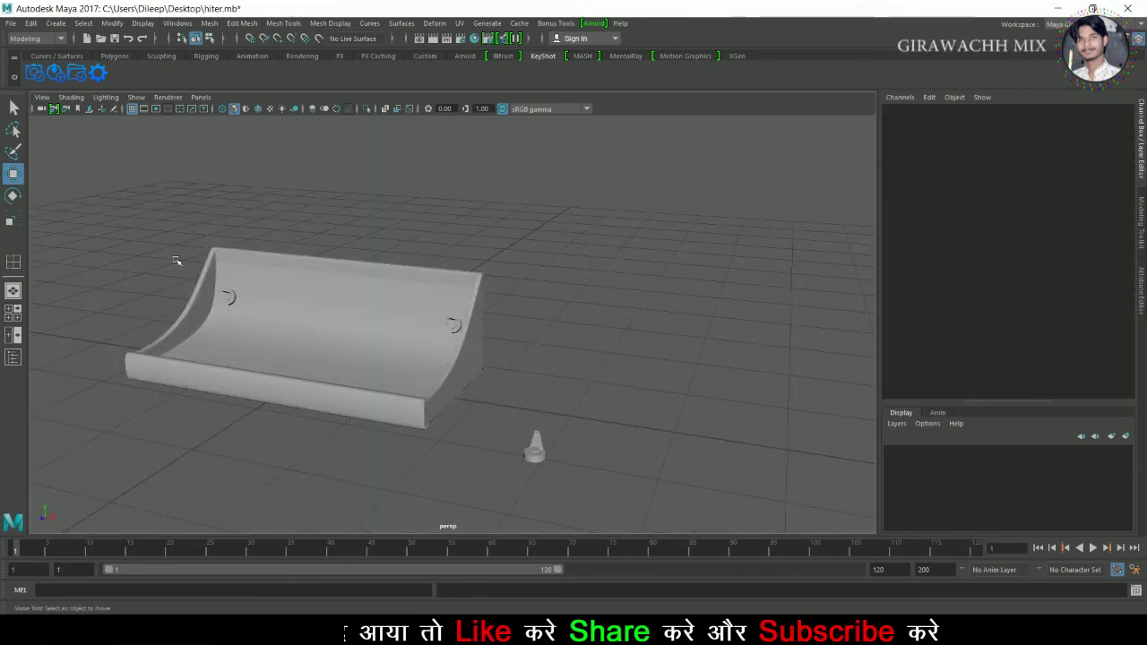
- Marquee-select the knob parts at both ends, group them as group6 and centre its pivot
{"action": "left_click_drag", "start_coordinate": [175, 260], "coordinate": [513, 355]}
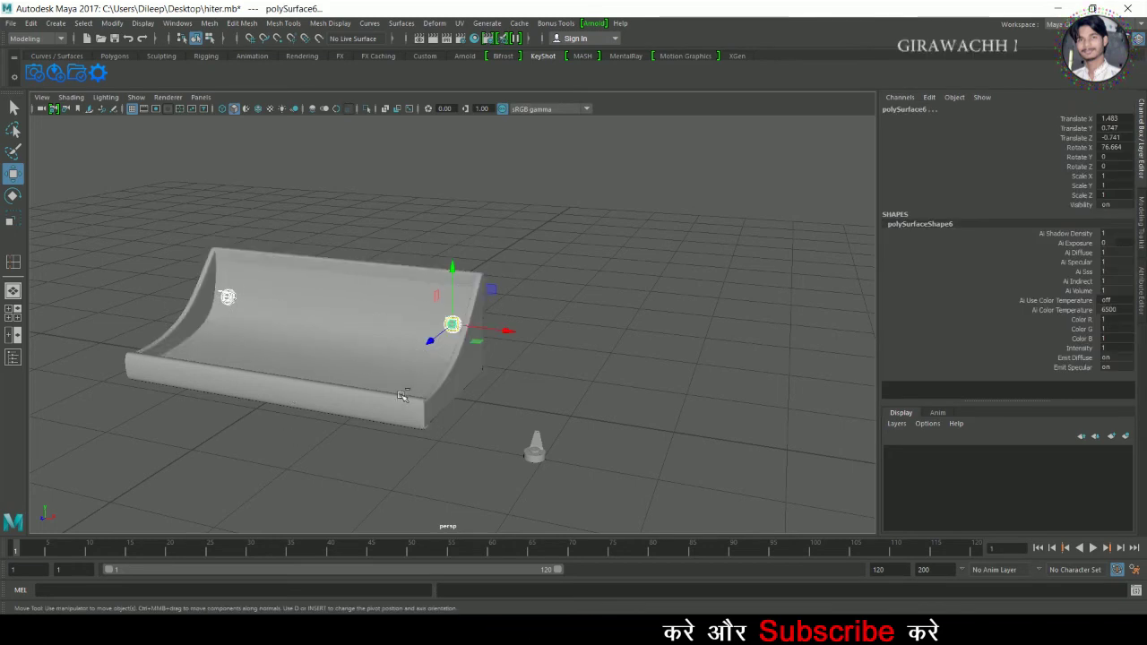
{"action": "key", "text": "ctrl+g"}
{"action": "left_click", "coordinate": [112, 23]}
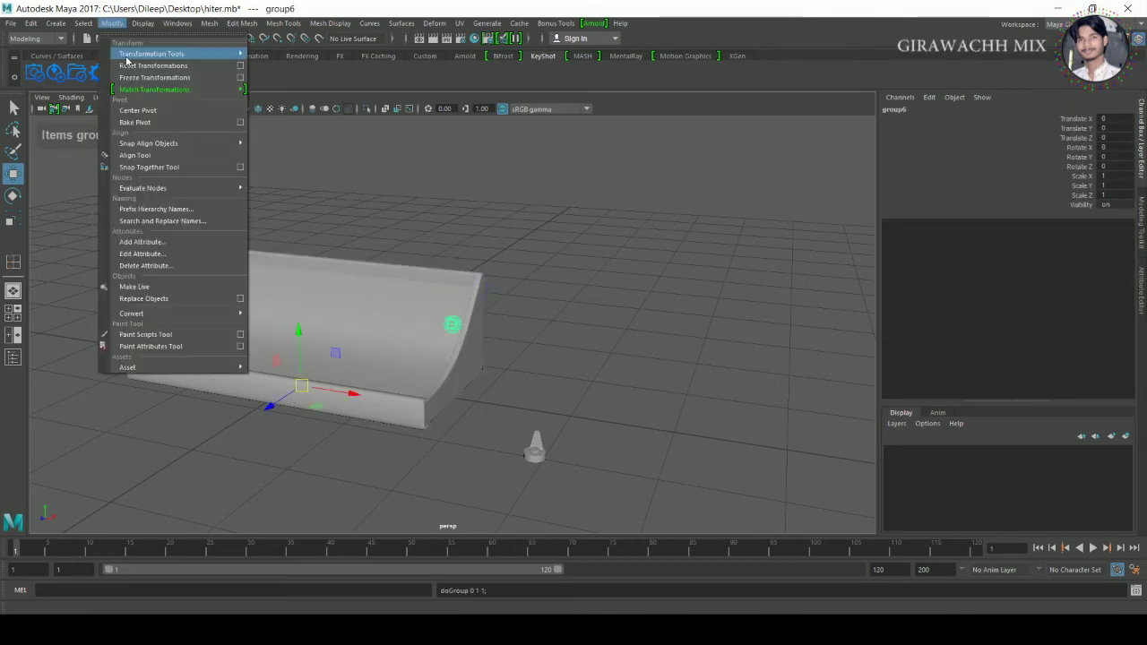
{"action": "left_click", "coordinate": [141, 110]}
{"action": "key", "text": "space"}
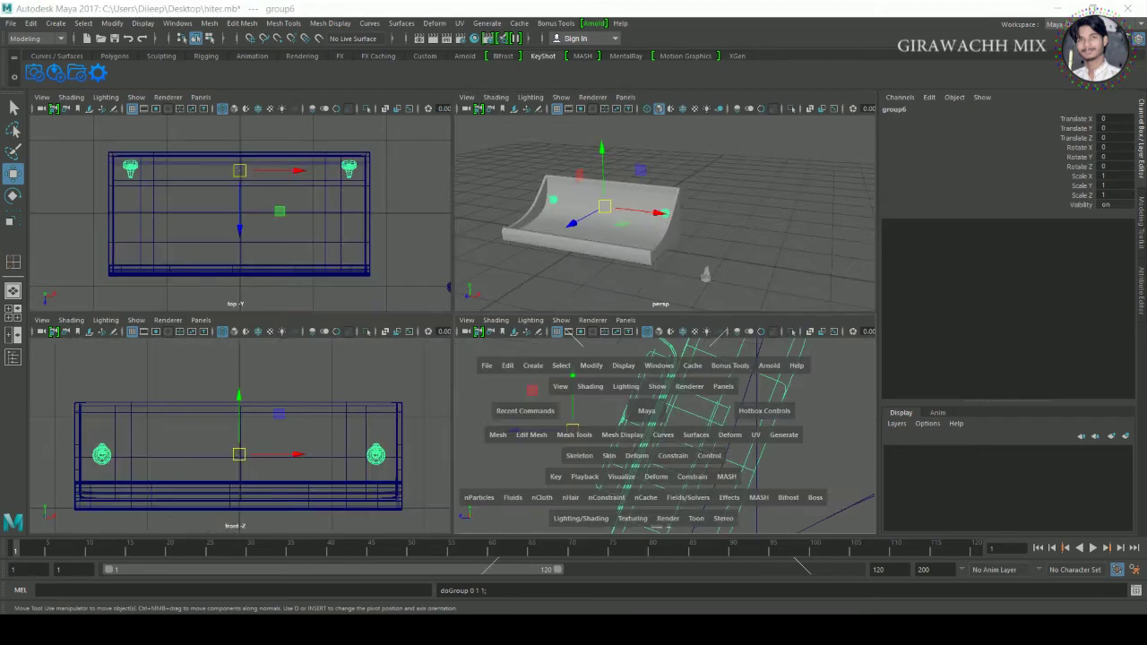
{"action": "key", "text": "space"}
- Lower group7 down the curved face in side view, tilting it roughly 30 degrees
{"action": "right_click_drag", "start_coordinate": [530, 404], "coordinate": [568, 415], "text": "alt"}
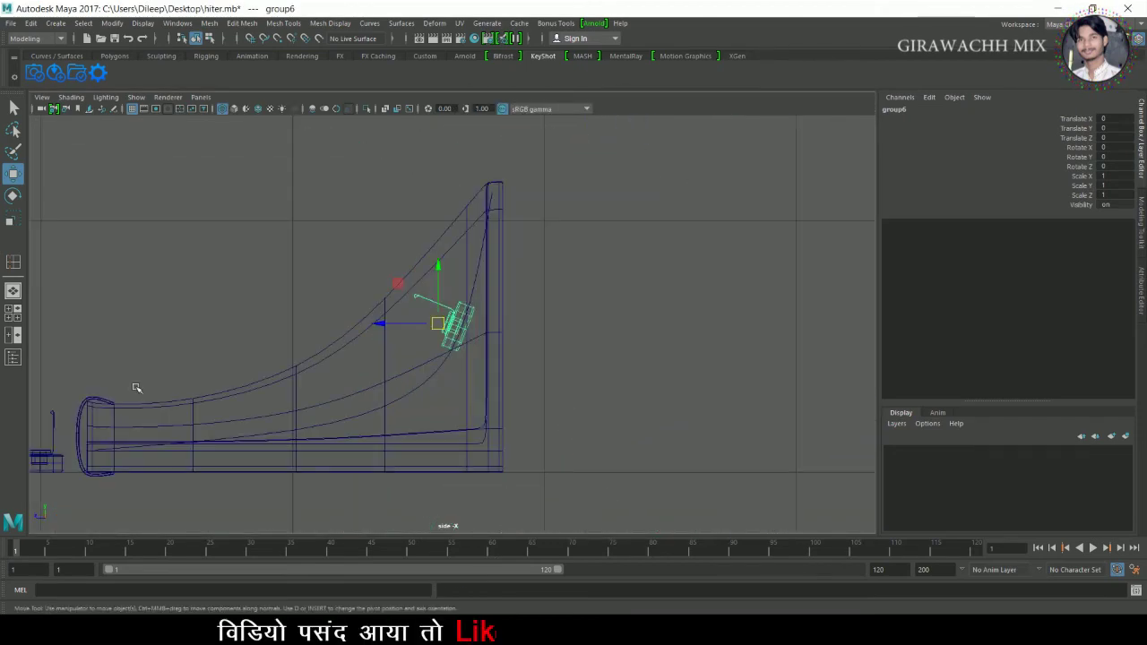
{"action": "left_click_drag", "start_coordinate": [447, 281], "coordinate": [447, 321]}
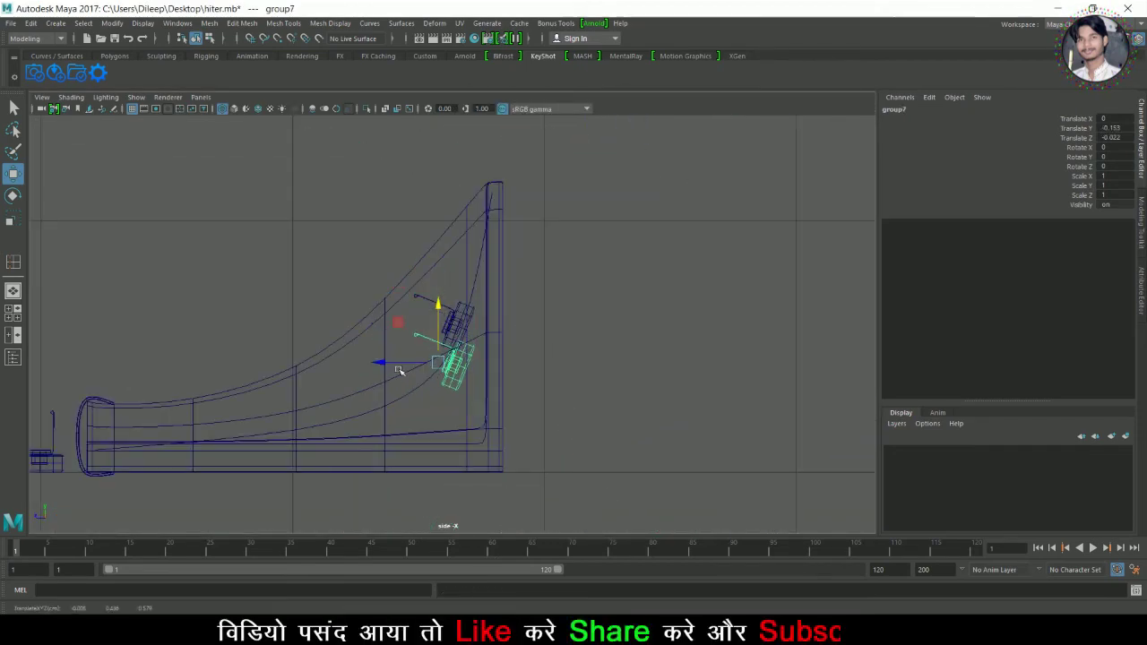
{"action": "left_click_drag", "start_coordinate": [396, 375], "coordinate": [347, 376]}
{"action": "key", "text": "e"}
{"action": "left_click_drag", "start_coordinate": [443, 330], "coordinate": [464, 358]}
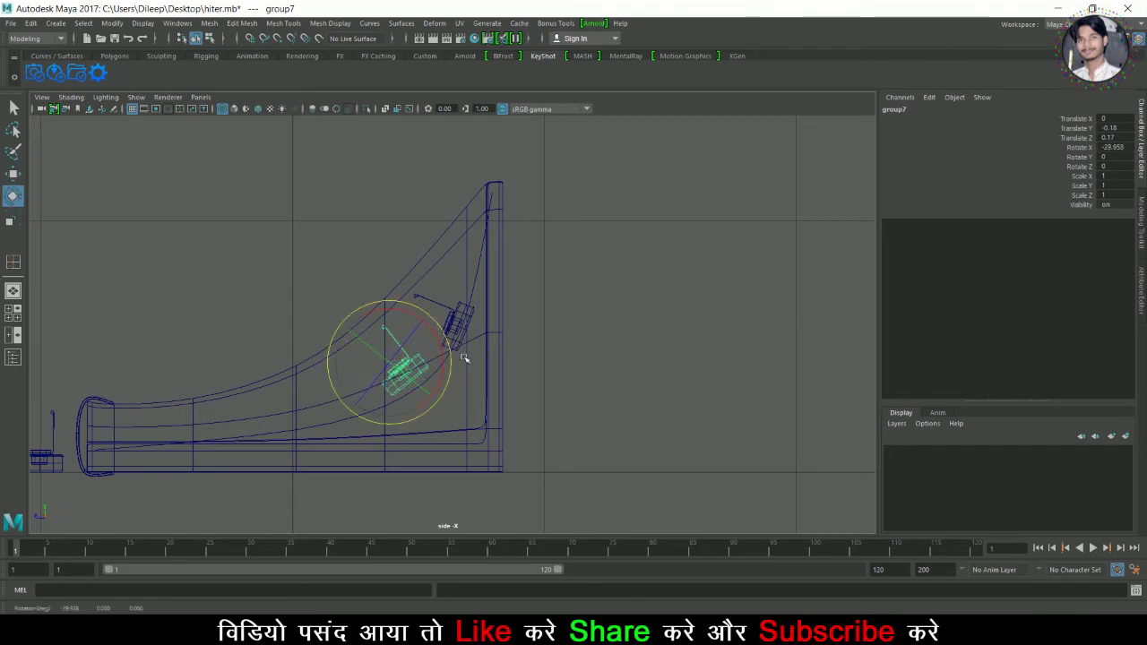
{"action": "key", "text": "w"}
{"action": "left_click_drag", "start_coordinate": [357, 363], "coordinate": [367, 371]}
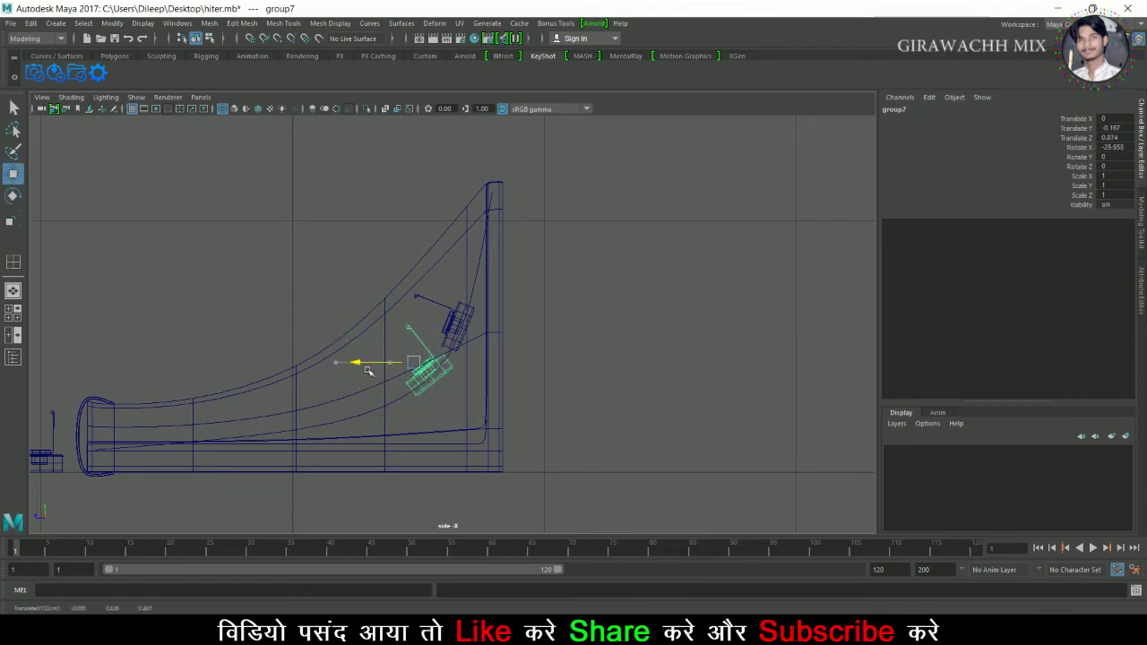
{"action": "scroll", "coordinate": [441, 352], "scroll_direction": "up", "scroll_amount": 3}
{"action": "scroll", "coordinate": [598, 402], "scroll_direction": "up", "scroll_amount": 2}
{"action": "mouse_move", "coordinate": [346, 327]}
{"action": "left_mouse_down"}
{"action": "mouse_move", "coordinate": [347, 339]}
{"action": "mouse_move", "coordinate": [391, 317]}
{"action": "mouse_move", "coordinate": [391, 288]}
{"action": "left_mouse_up"}
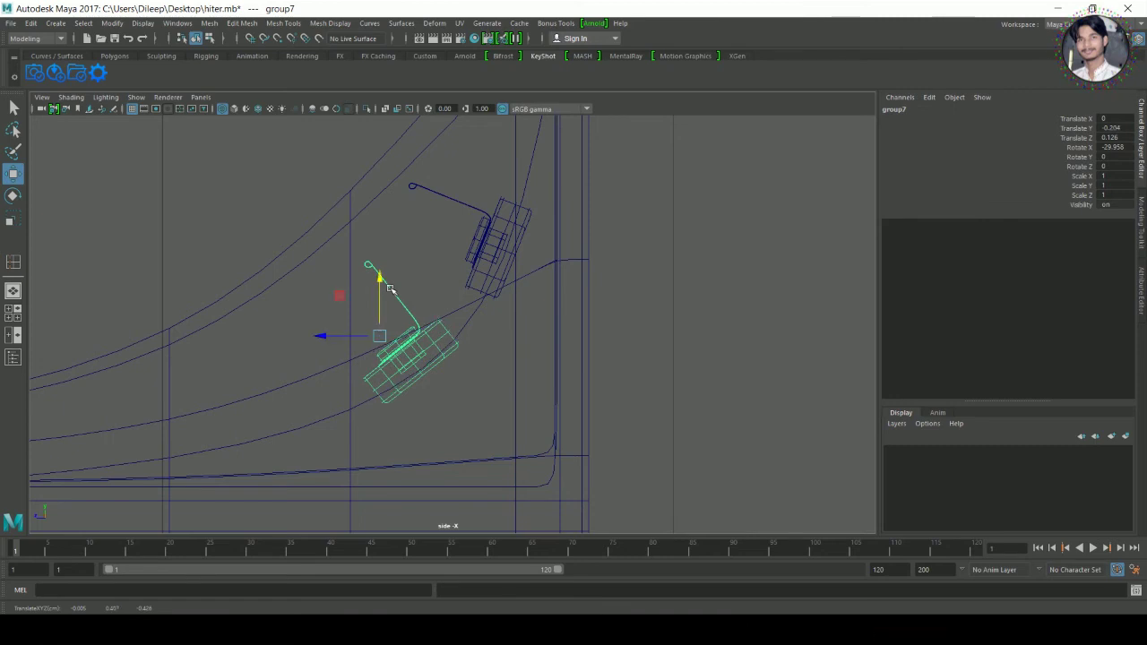
- Fine-tune group7 to Rotate X -43.02, Translate Y -0.267 and Z 0.195, then check in perspective
{"action": "key", "text": "e"}
{"action": "left_click_drag", "start_coordinate": [439, 310], "coordinate": [444, 312]}
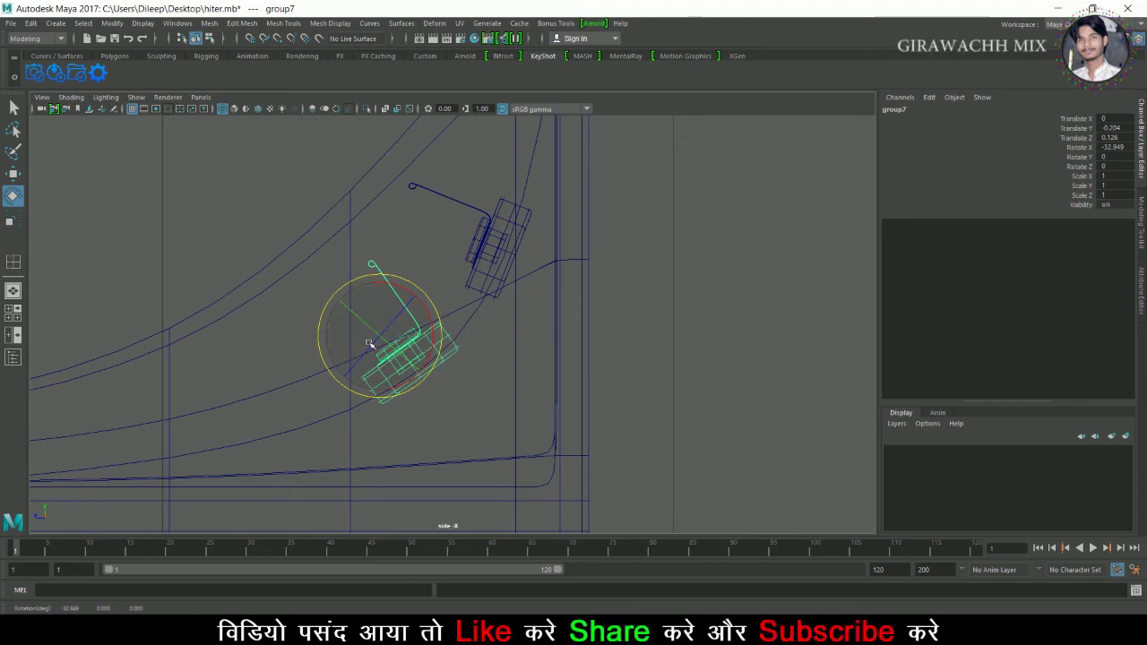
{"action": "key", "text": "w"}
{"action": "left_click_drag", "start_coordinate": [338, 345], "coordinate": [314, 346]}
{"action": "left_click_drag", "start_coordinate": [354, 294], "coordinate": [404, 338]}
{"action": "key", "text": "e"}
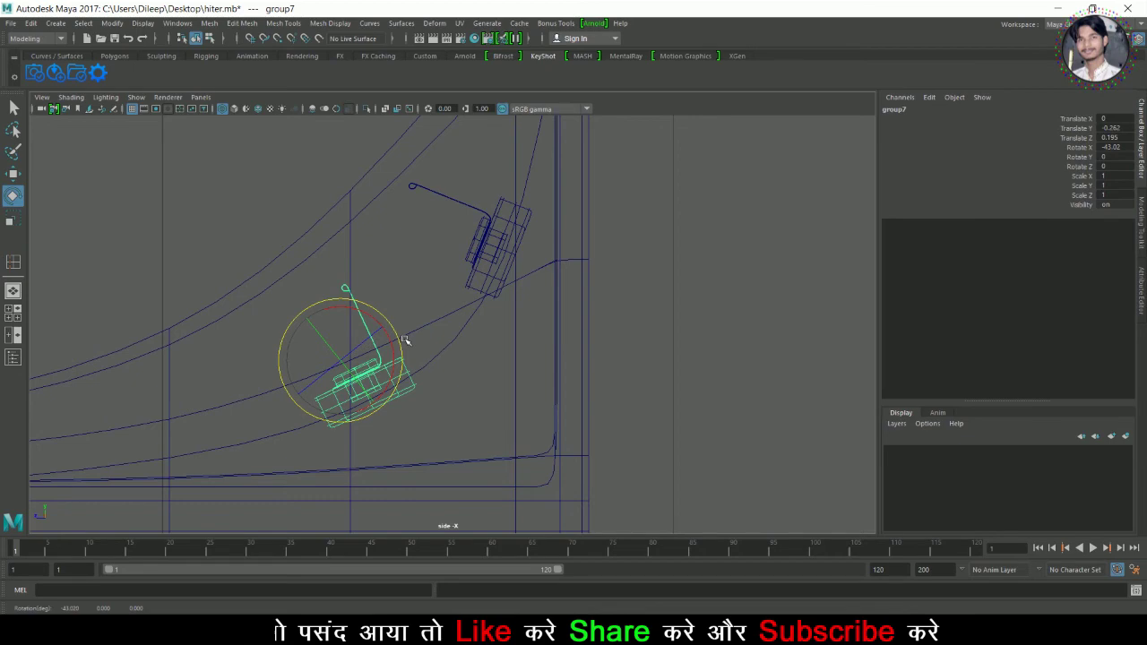
{"action": "key", "text": "w"}
{"action": "left_click_drag", "start_coordinate": [344, 316], "coordinate": [349, 320]}
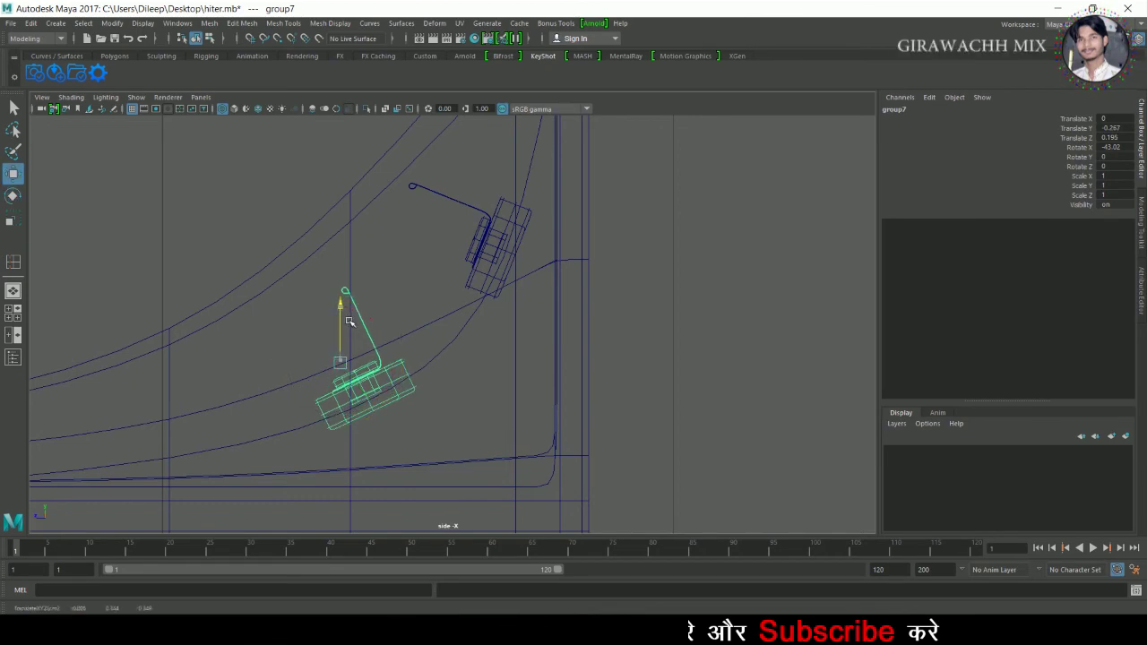
{"action": "key", "text": "space"}
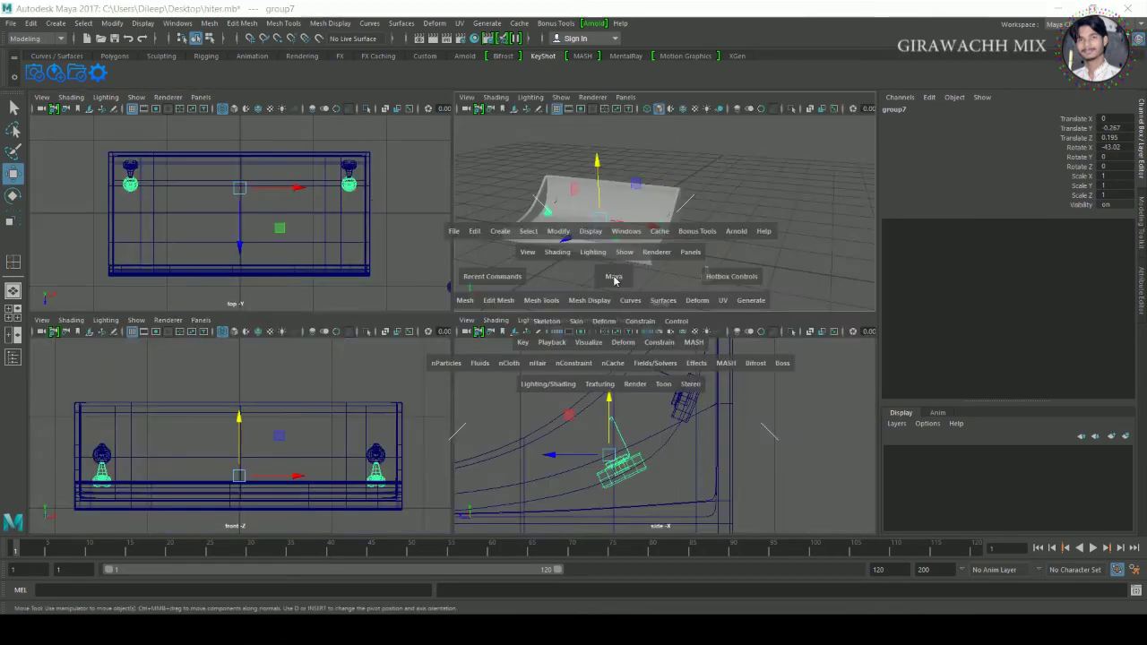
{"action": "key", "text": "space"}
{"action": "mouse_move", "coordinate": [538, 349]}
{"action": "left_mouse_down", "text": "alt"}
{"action": "mouse_move", "coordinate": [671, 351]}
{"action": "mouse_move", "coordinate": [525, 353]}
{"action": "mouse_move", "coordinate": [486, 376]}
{"action": "mouse_move", "coordinate": [612, 357]}
{"action": "mouse_move", "coordinate": [476, 373]}
{"action": "mouse_move", "coordinate": [421, 413]}
{"action": "mouse_move", "coordinate": [414, 358]}
{"action": "left_mouse_up", "text": "alt"}
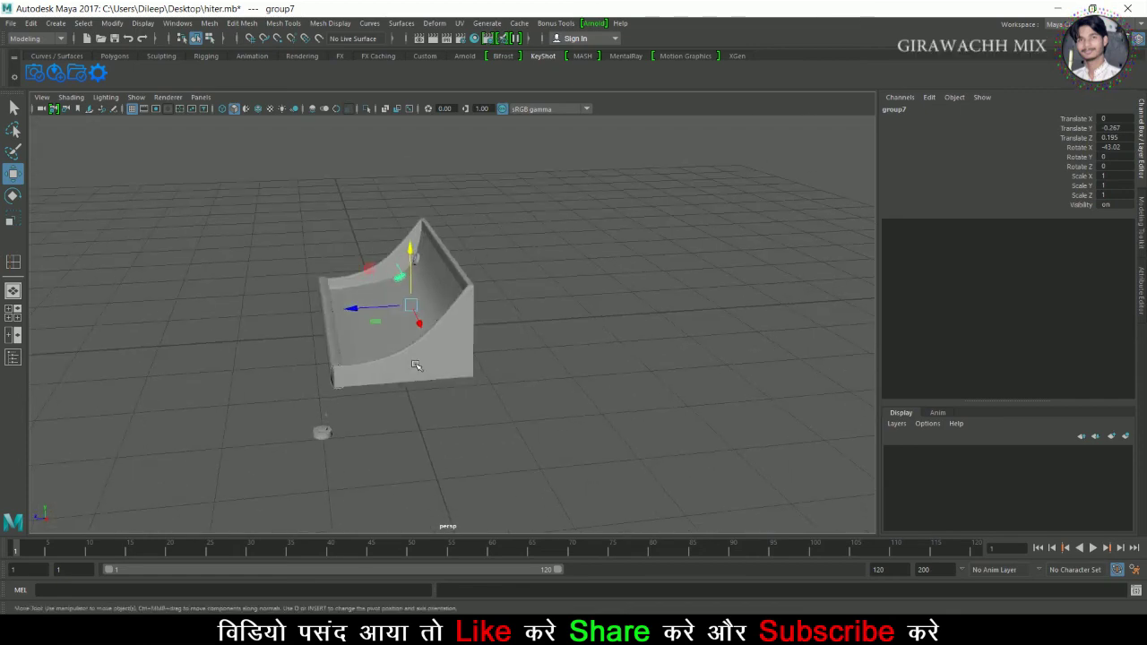
- Create a mirrored Duplicate Special copy of the tab group with Scale X -1, resetting the options afterwards
{"action": "left_click", "coordinate": [30, 23]}
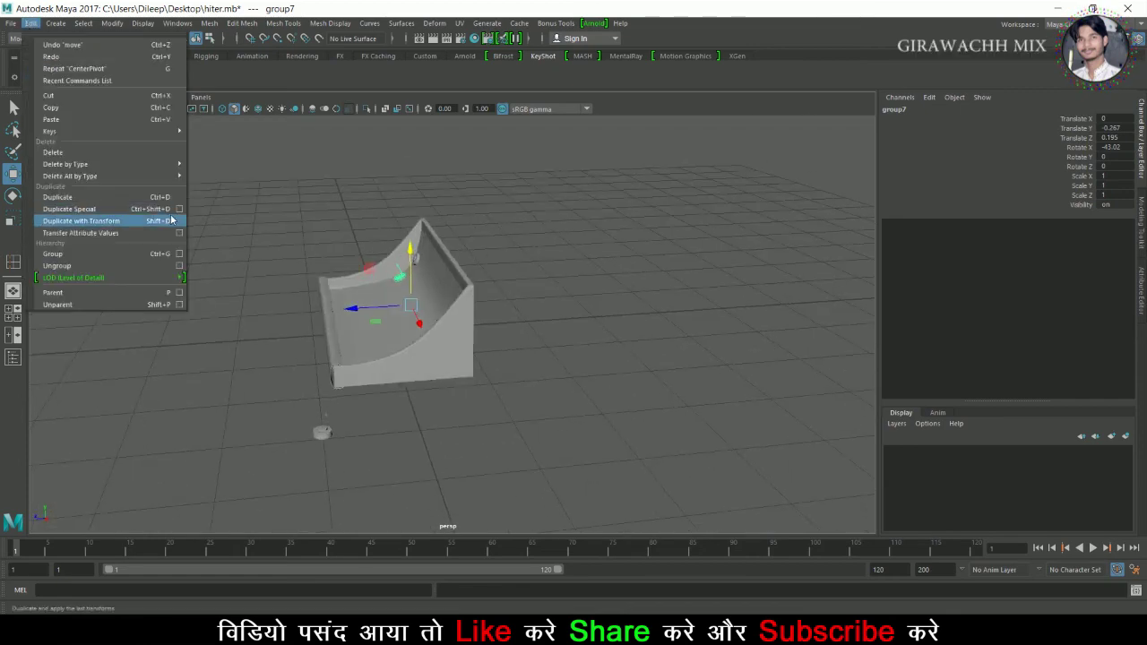
{"action": "left_click", "coordinate": [179, 209]}
{"action": "left_click", "coordinate": [536, 228]}
{"action": "left_click", "coordinate": [543, 252]}
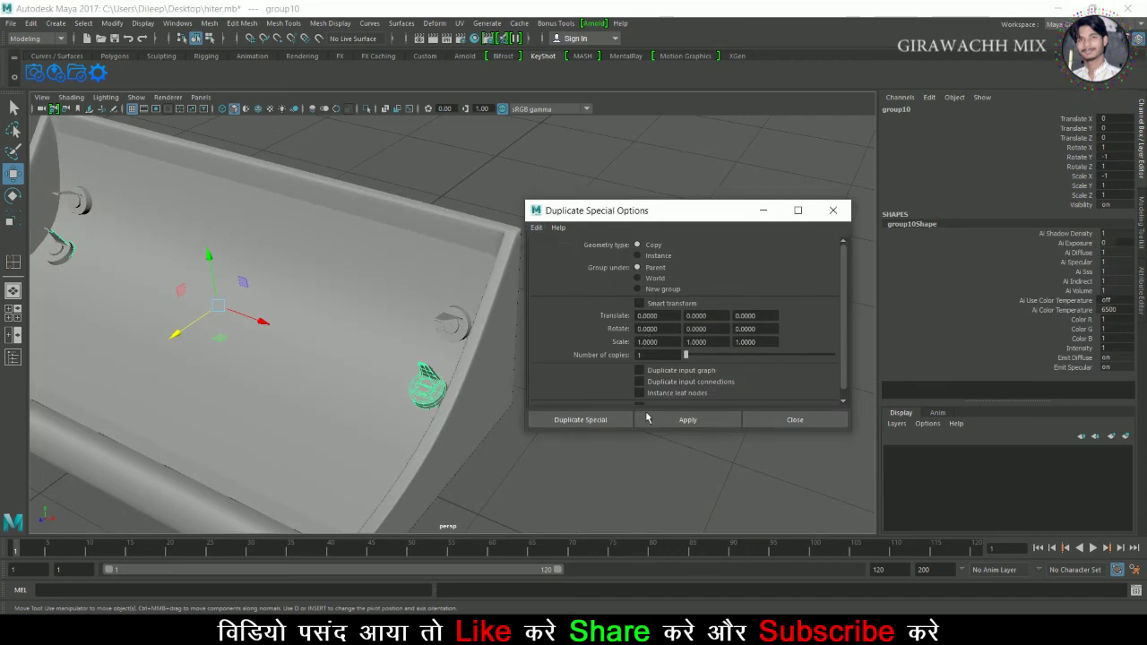
{"action": "left_click", "coordinate": [431, 387]}
{"action": "left_click", "coordinate": [431, 387]}
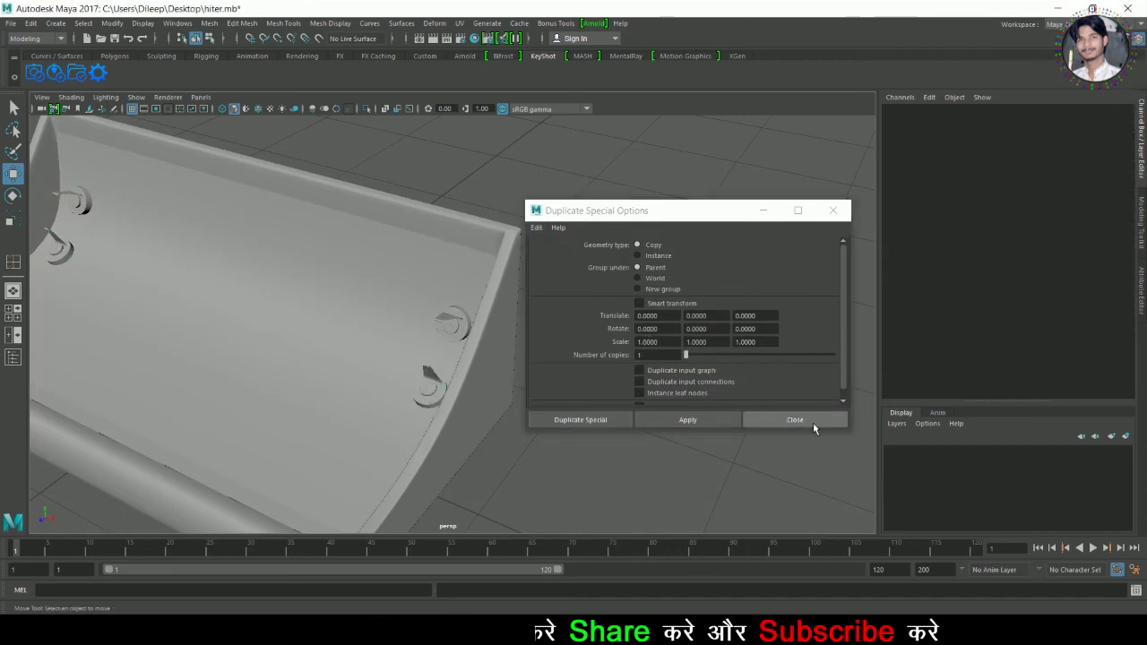
{"action": "left_click", "coordinate": [794, 420]}
{"action": "key", "text": "ctrl+z"}
{"action": "key", "text": "space"}
{"action": "key", "text": "space"}
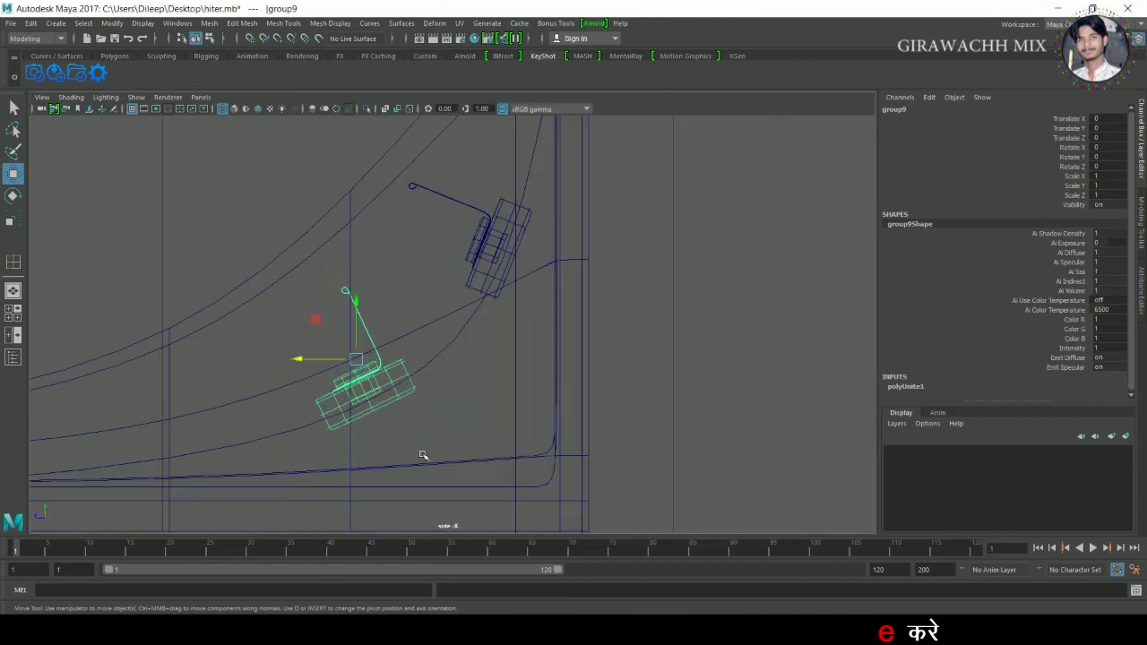
- Select both tab pieces as group9 while orbiting around the trough in perspective
{"action": "key", "text": "space"}
{"action": "key", "text": "space"}
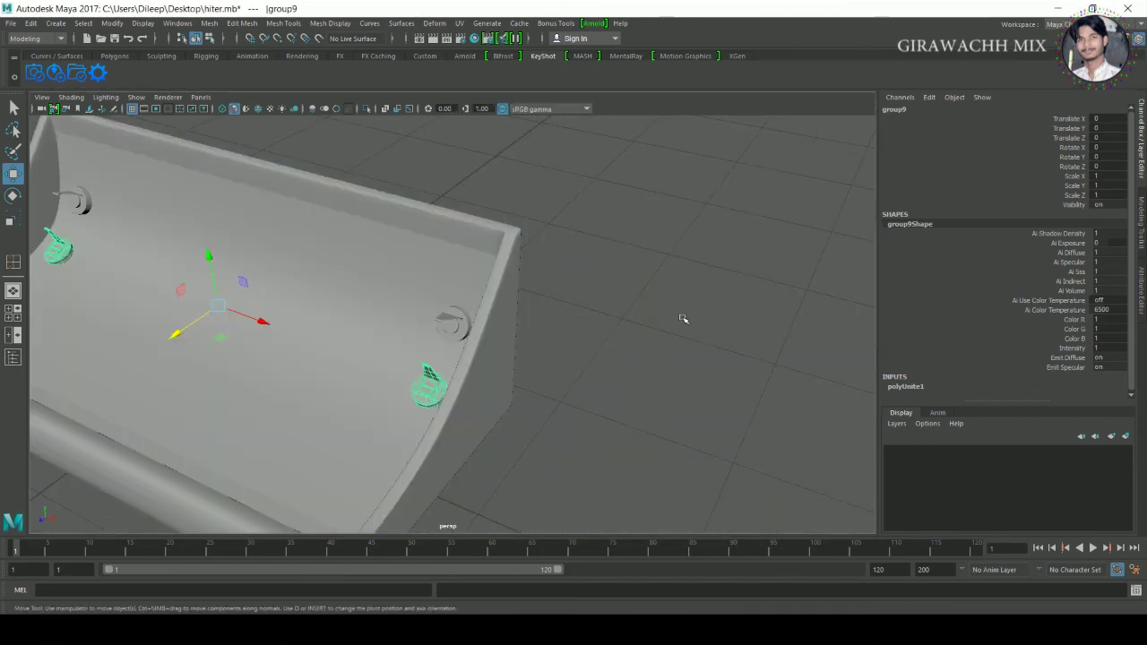
{"action": "left_click_drag", "start_coordinate": [683, 320], "coordinate": [688, 228], "text": "alt"}
{"action": "left_click", "coordinate": [631, 475]}
{"action": "mouse_move", "coordinate": [493, 430]}
{"action": "left_mouse_down", "text": "alt"}
{"action": "mouse_move", "coordinate": [660, 396]}
{"action": "mouse_move", "coordinate": [533, 379]}
{"action": "mouse_move", "coordinate": [430, 381]}
{"action": "left_mouse_up", "text": "alt"}
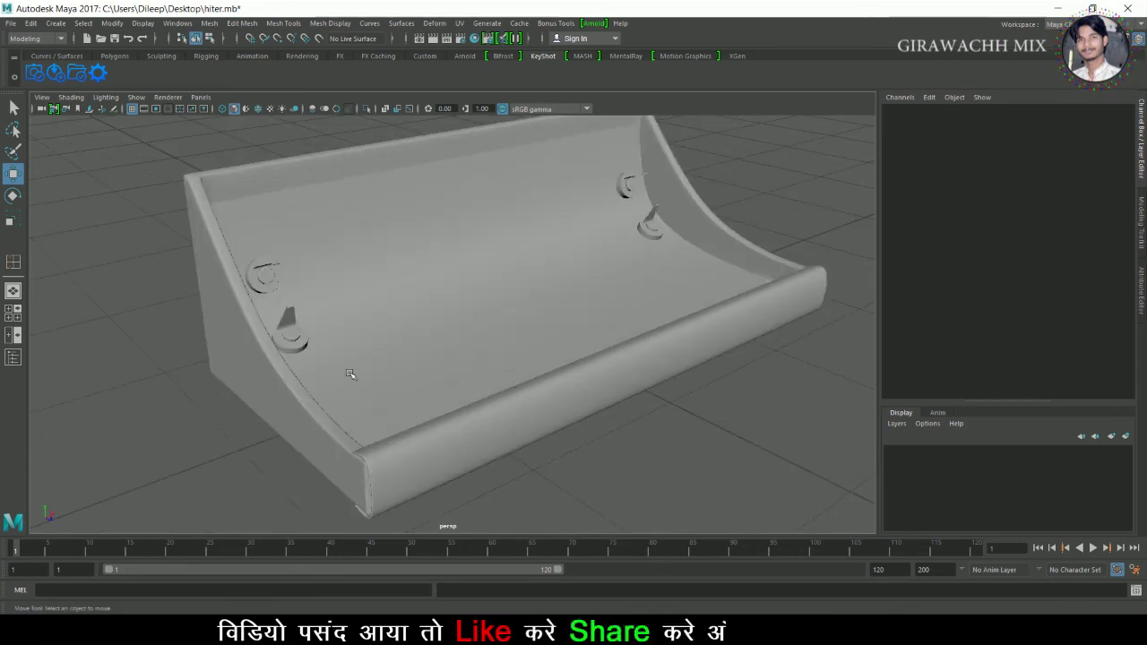
{"action": "left_click", "coordinate": [289, 349]}
{"action": "left_click_drag", "start_coordinate": [289, 350], "coordinate": [499, 361], "text": "alt"}
- Maximise the top view and switch to the Move tool for the tab pair
{"action": "key", "text": "space"}
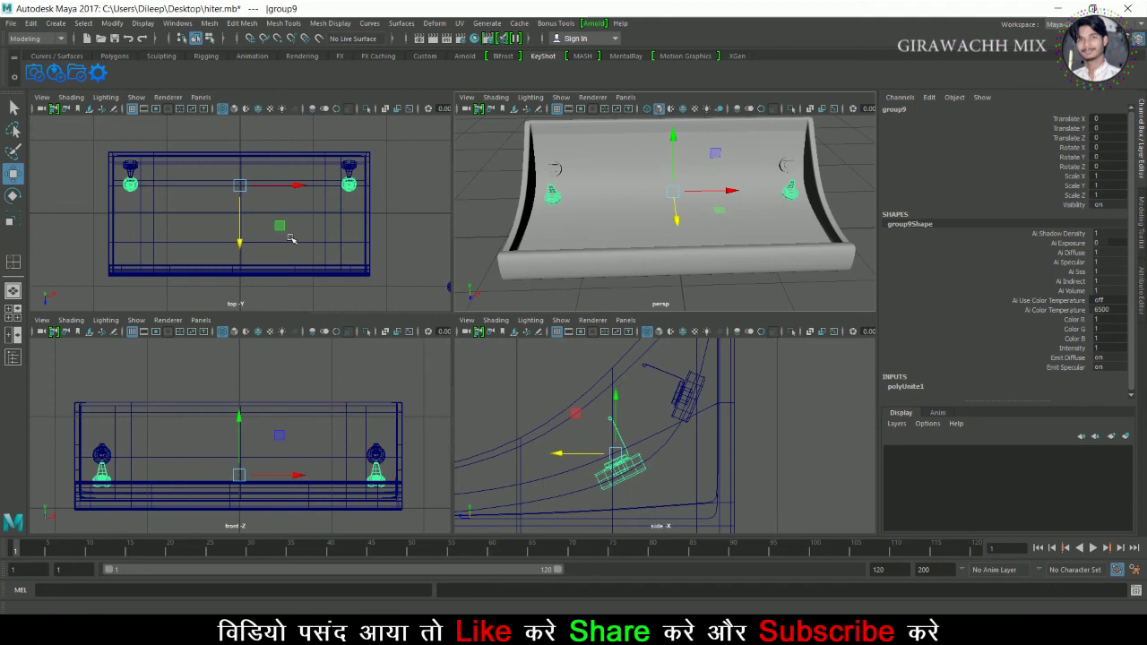
{"action": "key", "text": "space"}
{"action": "key", "text": "t"}
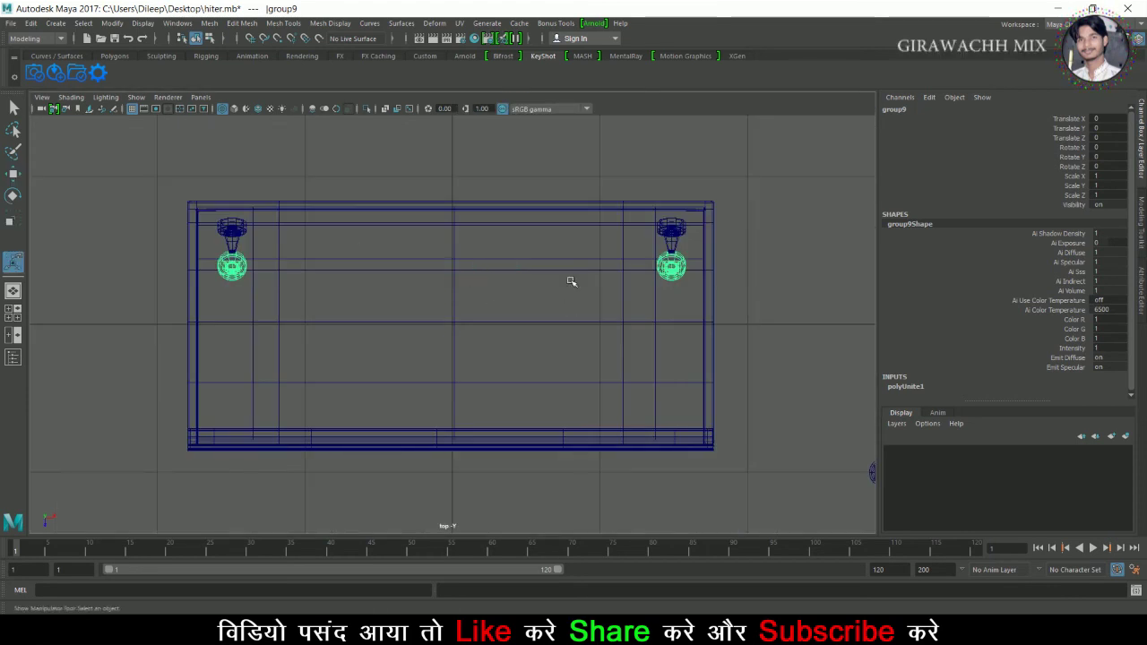
{"action": "key", "text": "w"}
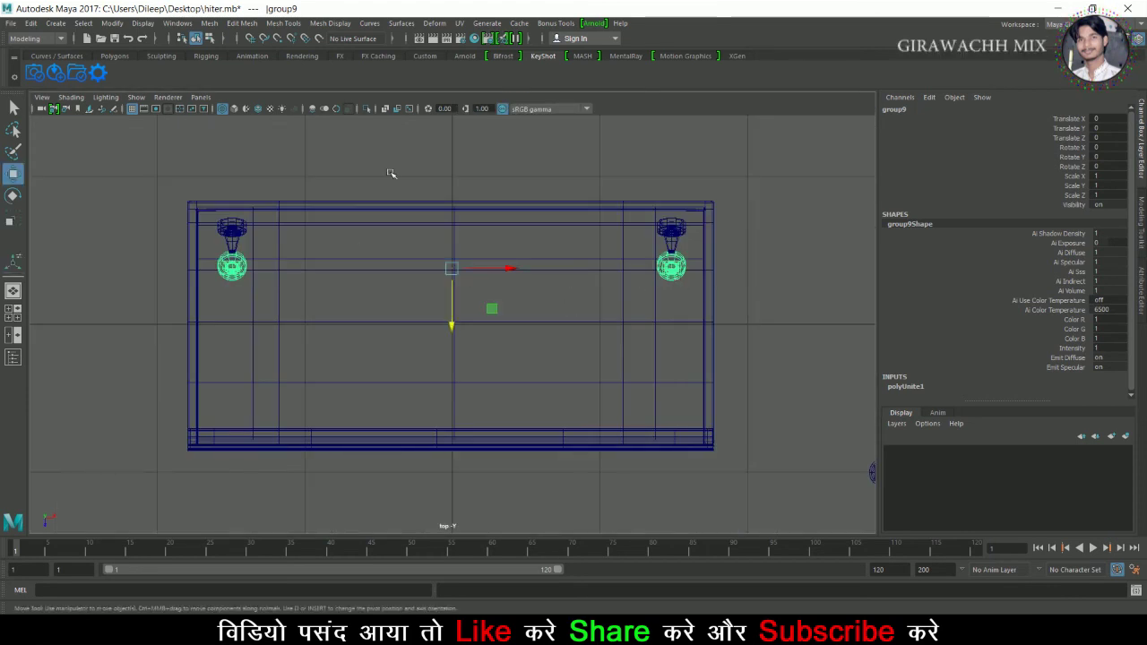
{"action": "left_click", "coordinate": [177, 23]}
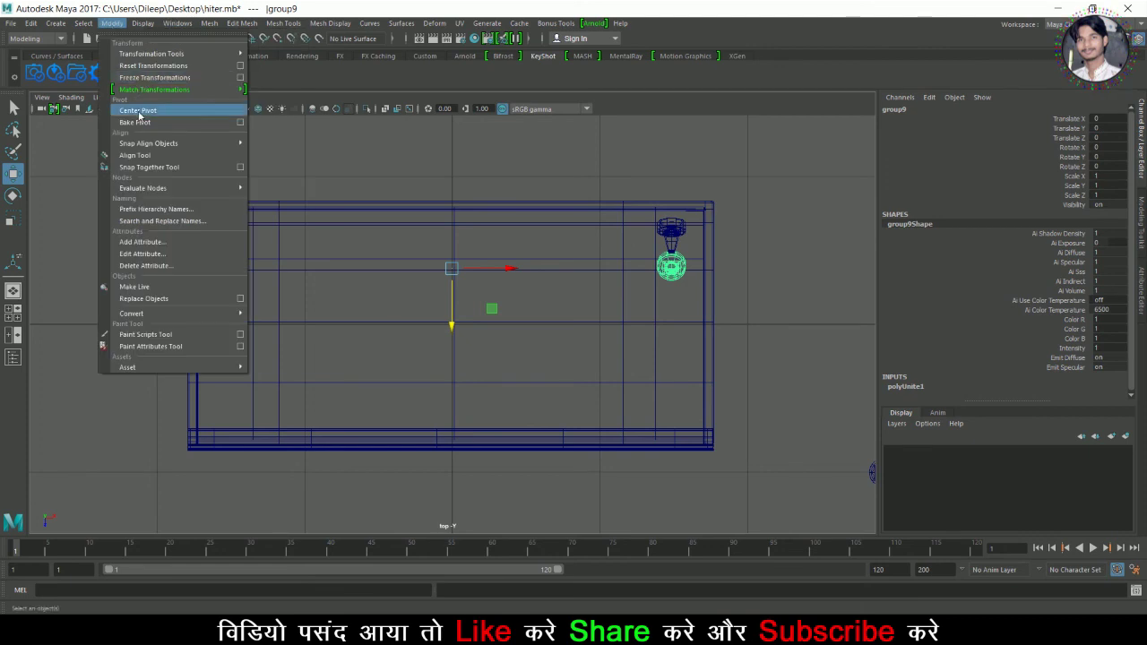
- Centre group9's pivot and rotate the tab pair 180 degrees around Y
{"action": "left_click", "coordinate": [138, 111]}
{"action": "key", "text": "e"}
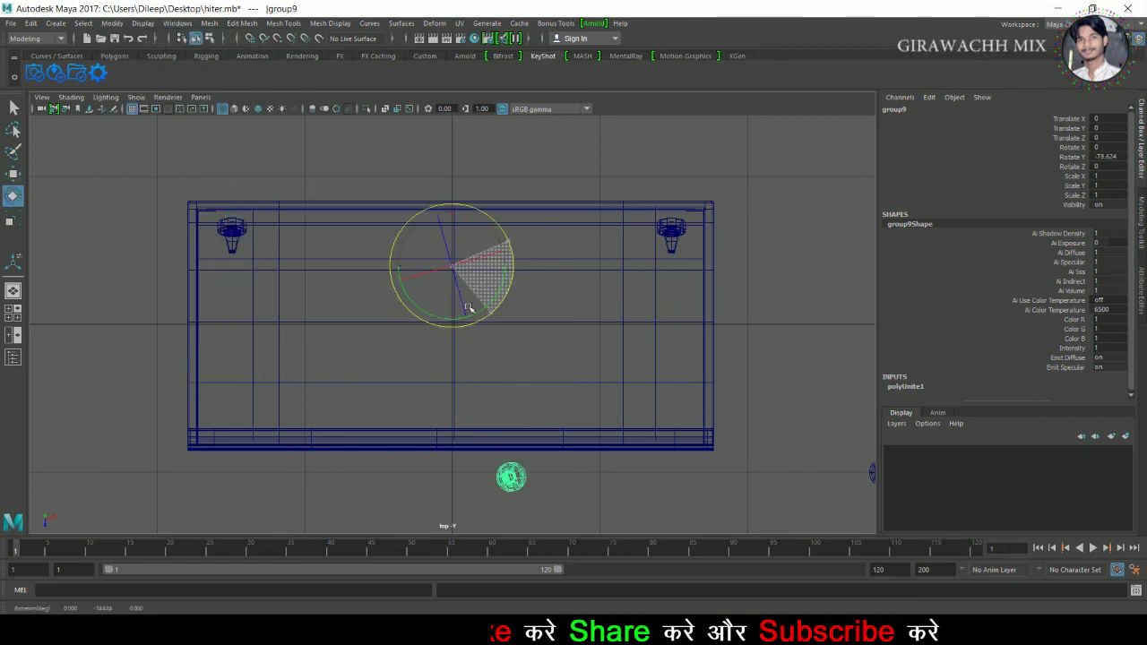
{"action": "left_click_drag", "start_coordinate": [515, 253], "coordinate": [384, 305]}
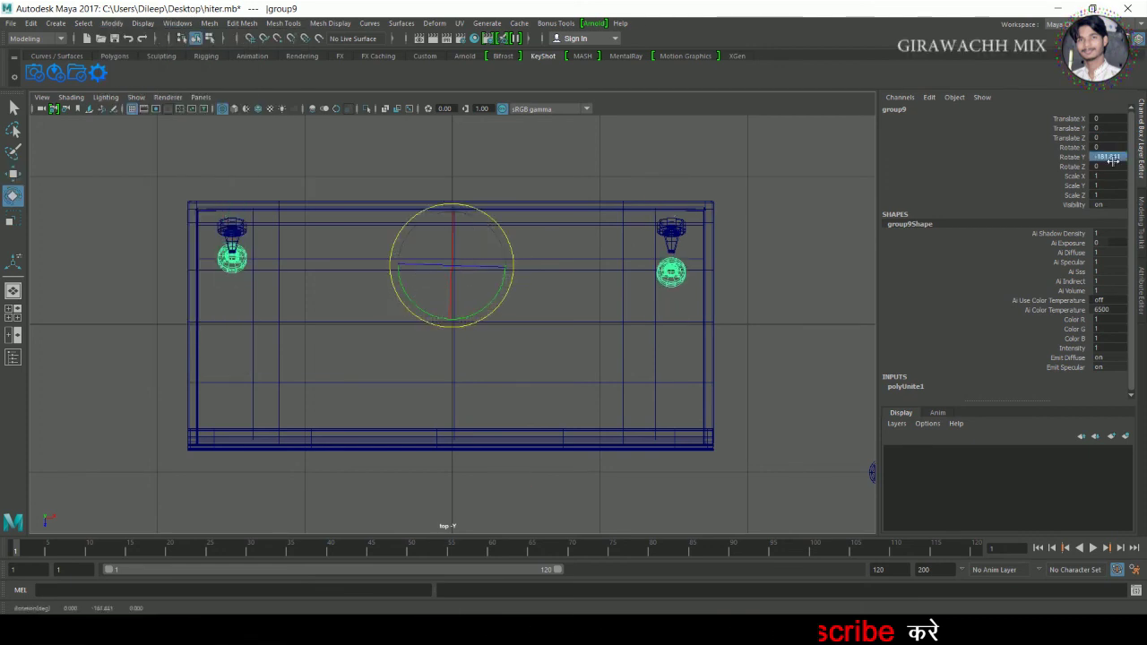
{"action": "type", "text": "180"}
{"action": "key", "text": "Return"}
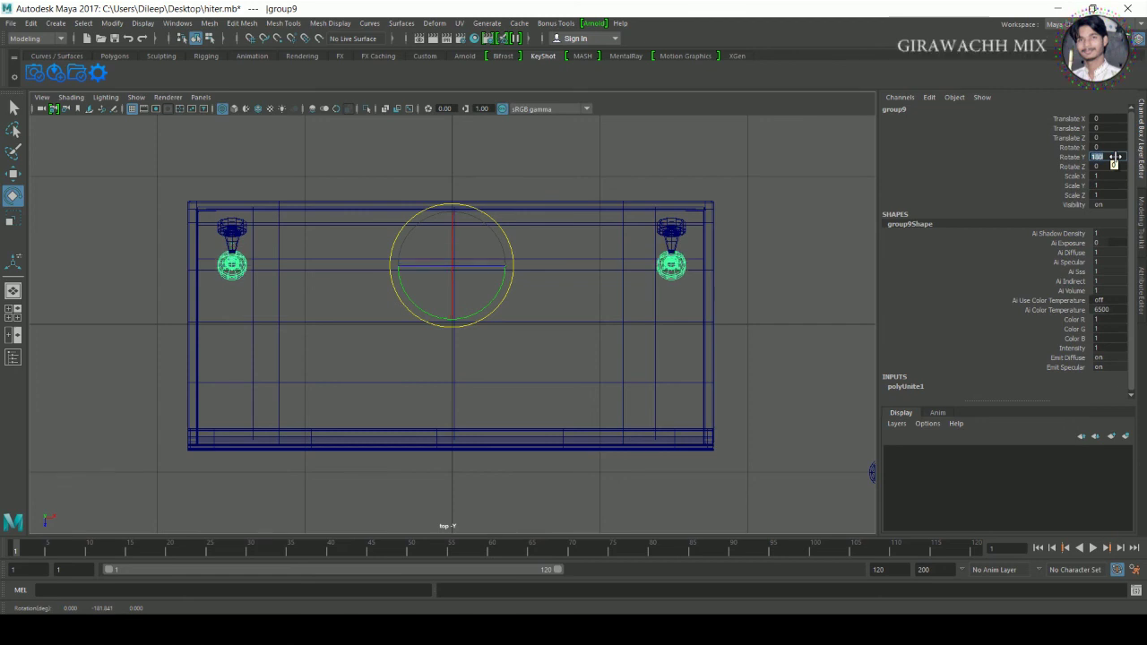
- Tilt group9 in side view to Rotate X -58.51 and check the tabs in perspective
{"action": "right_click", "coordinate": [765, 215]}
{"action": "left_click", "coordinate": [763, 243]}
{"action": "key", "text": "space"}
{"action": "key", "text": "space"}
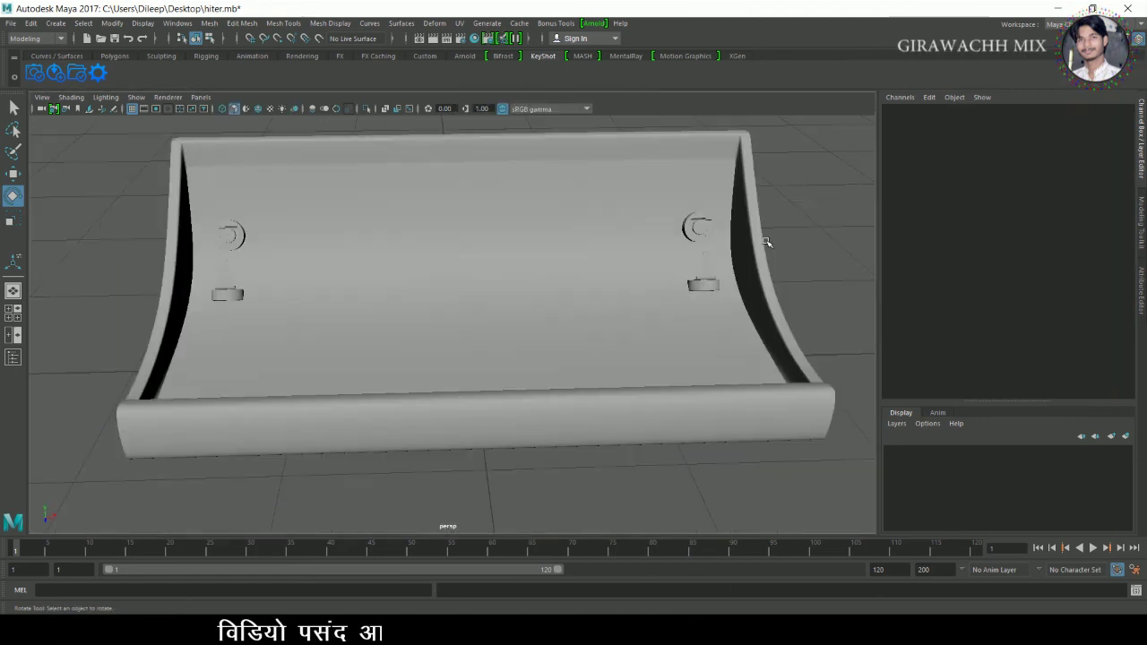
{"action": "left_click_drag", "start_coordinate": [448, 300], "coordinate": [312, 302], "text": "alt"}
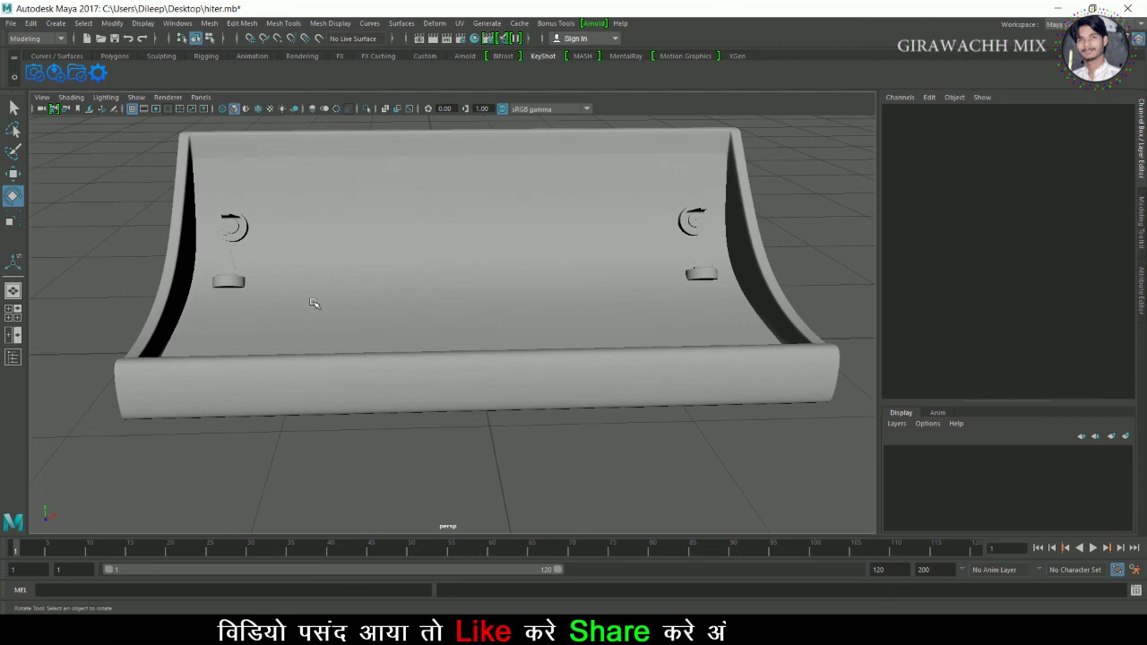
{"action": "left_click", "coordinate": [231, 288]}
{"action": "key", "text": "space"}
{"action": "key", "text": "space"}
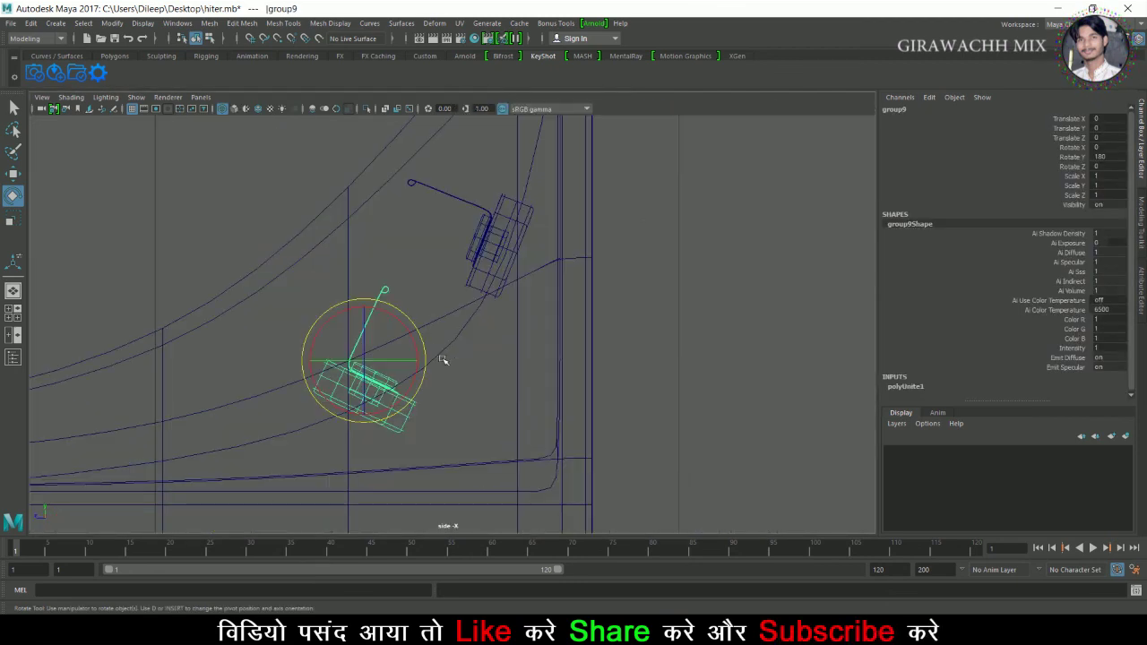
{"action": "left_click_drag", "start_coordinate": [429, 353], "coordinate": [389, 266]}
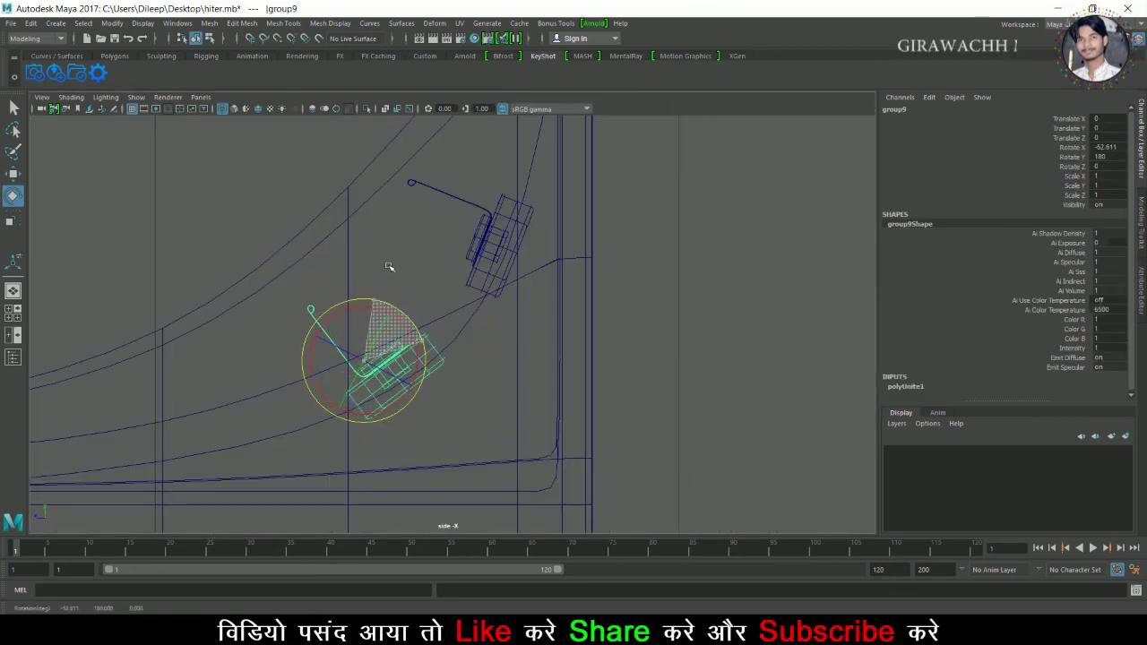
{"action": "left_click_drag", "start_coordinate": [392, 266], "coordinate": [397, 267]}
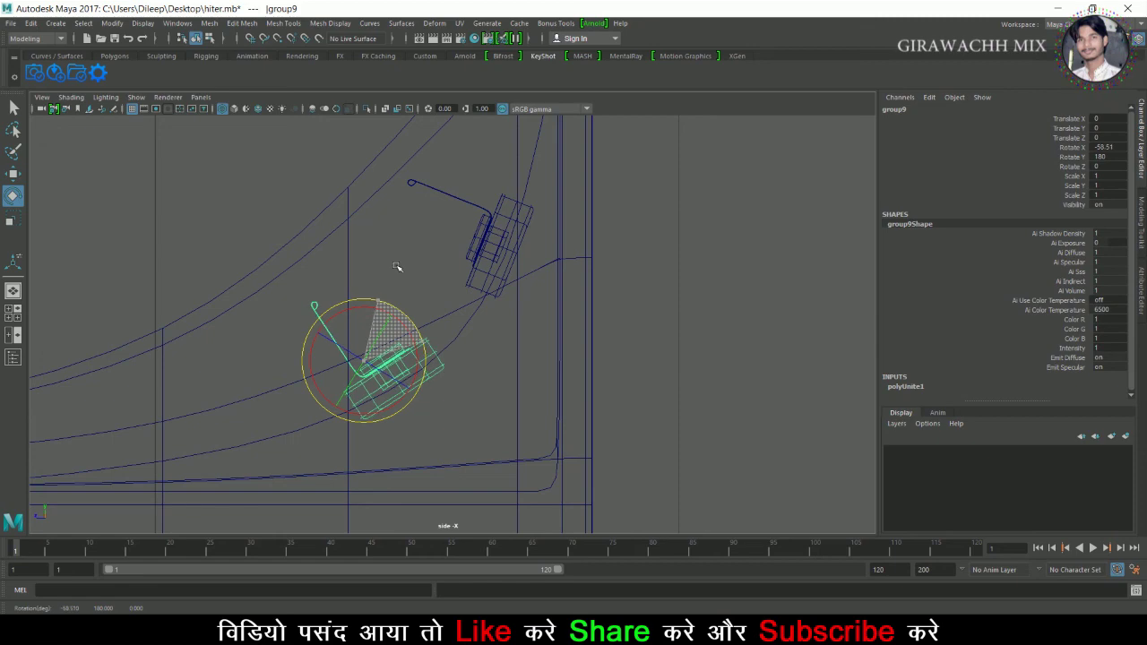
{"action": "key", "text": "space"}
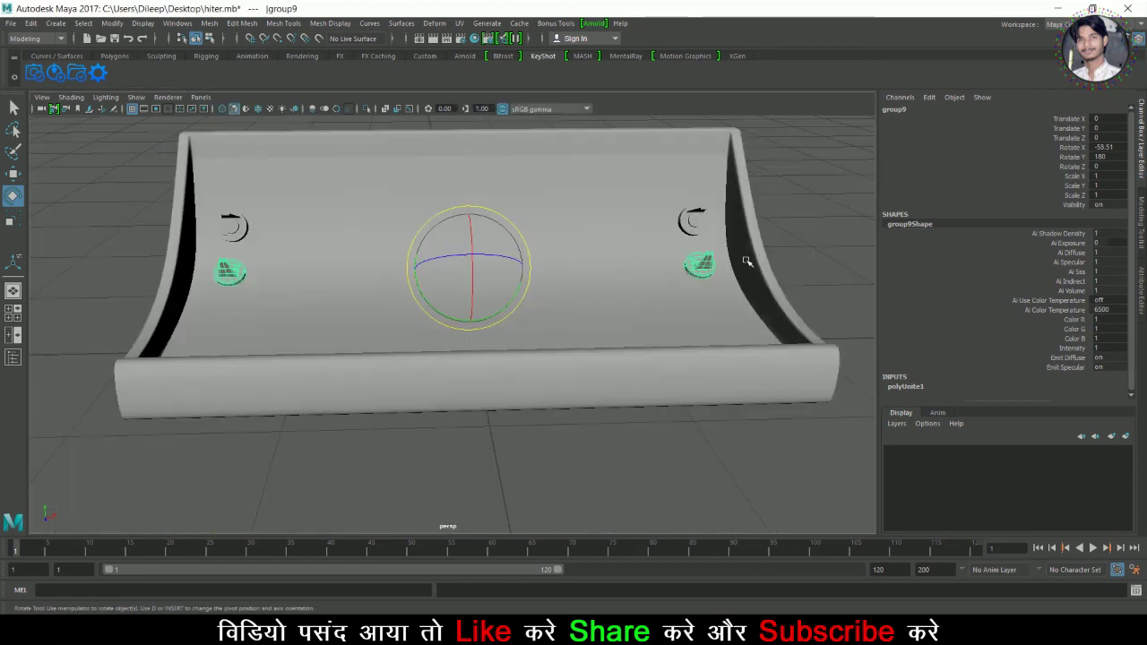
{"action": "left_click", "coordinate": [789, 250]}
{"action": "mouse_move", "coordinate": [790, 250]}
{"action": "left_mouse_down", "text": "alt"}
{"action": "mouse_move", "coordinate": [505, 365]}
{"action": "mouse_move", "coordinate": [456, 343]}
{"action": "mouse_move", "coordinate": [440, 353]}
{"action": "mouse_move", "coordinate": [323, 341]}
{"action": "mouse_move", "coordinate": [487, 341]}
{"action": "mouse_move", "coordinate": [517, 451]}
{"action": "mouse_move", "coordinate": [487, 341]}
{"action": "mouse_move", "coordinate": [581, 344]}
{"action": "mouse_move", "coordinate": [804, 291]}
{"action": "mouse_move", "coordinate": [833, 302]}
{"action": "mouse_move", "coordinate": [840, 520]}
{"action": "mouse_move", "coordinate": [464, 345]}
{"action": "left_mouse_up", "text": "alt"}
- Move group9 down in side view and ease its tilt back to Rotate X -48.044
{"action": "left_click", "coordinate": [464, 345]}
{"action": "key", "text": "4"}
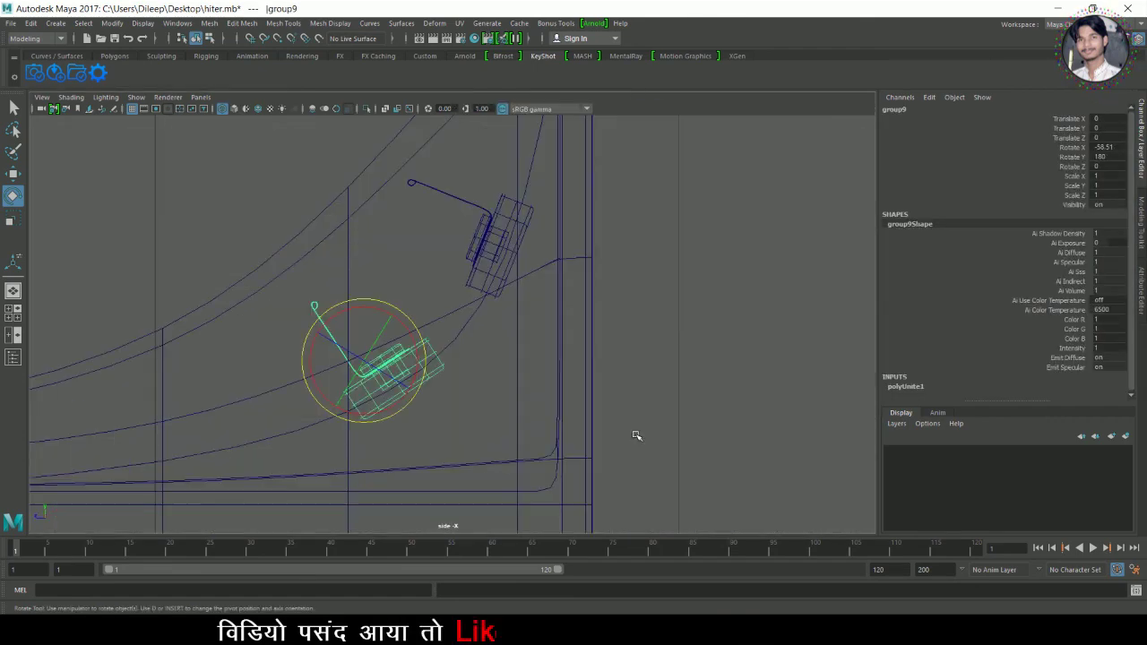
{"action": "key", "text": "w"}
{"action": "mouse_move", "coordinate": [377, 377]}
{"action": "left_mouse_down"}
{"action": "mouse_move", "coordinate": [321, 380]}
{"action": "mouse_move", "coordinate": [318, 403]}
{"action": "left_mouse_up"}
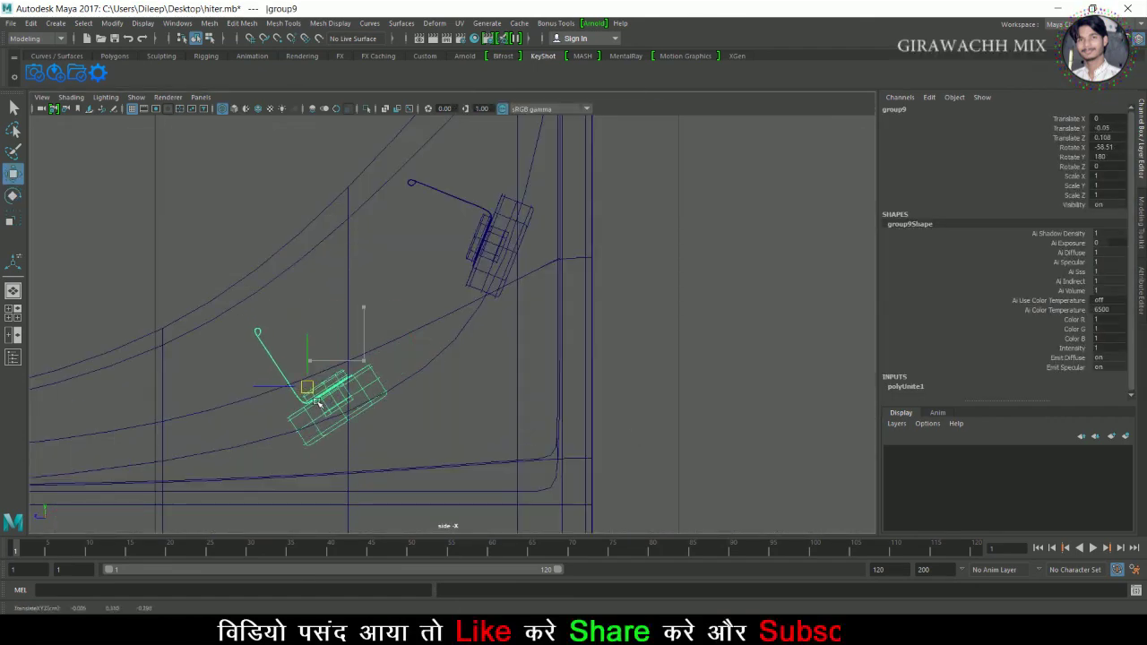
{"action": "key", "text": "e"}
{"action": "left_click_drag", "start_coordinate": [367, 369], "coordinate": [382, 379]}
{"action": "key", "text": "w"}
{"action": "middle_click_drag", "start_coordinate": [319, 399], "coordinate": [316, 400]}
- Orbit and zoom around the finished heater in perspective to check the tabs
{"action": "key", "text": "space"}
{"action": "key", "text": "space"}
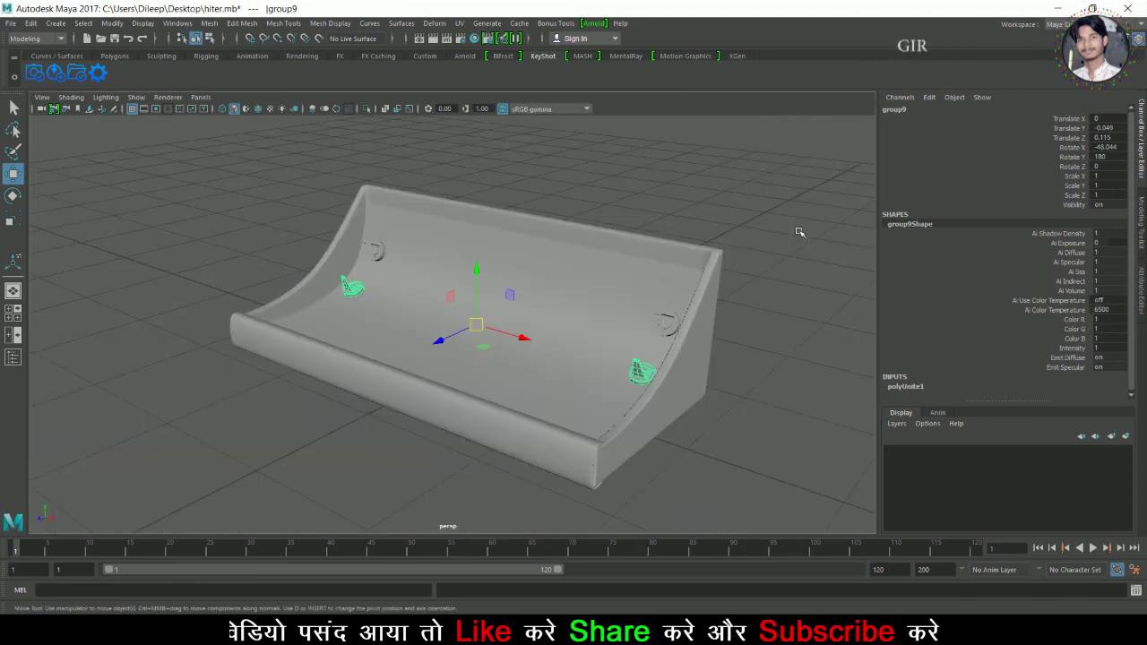
{"action": "left_click", "coordinate": [801, 235]}
{"action": "mouse_move", "coordinate": [766, 379]}
{"action": "left_mouse_down", "text": "alt"}
{"action": "mouse_move", "coordinate": [640, 308]}
{"action": "mouse_move", "coordinate": [756, 295]}
{"action": "mouse_move", "coordinate": [475, 310]}
{"action": "left_mouse_up", "text": "alt"}
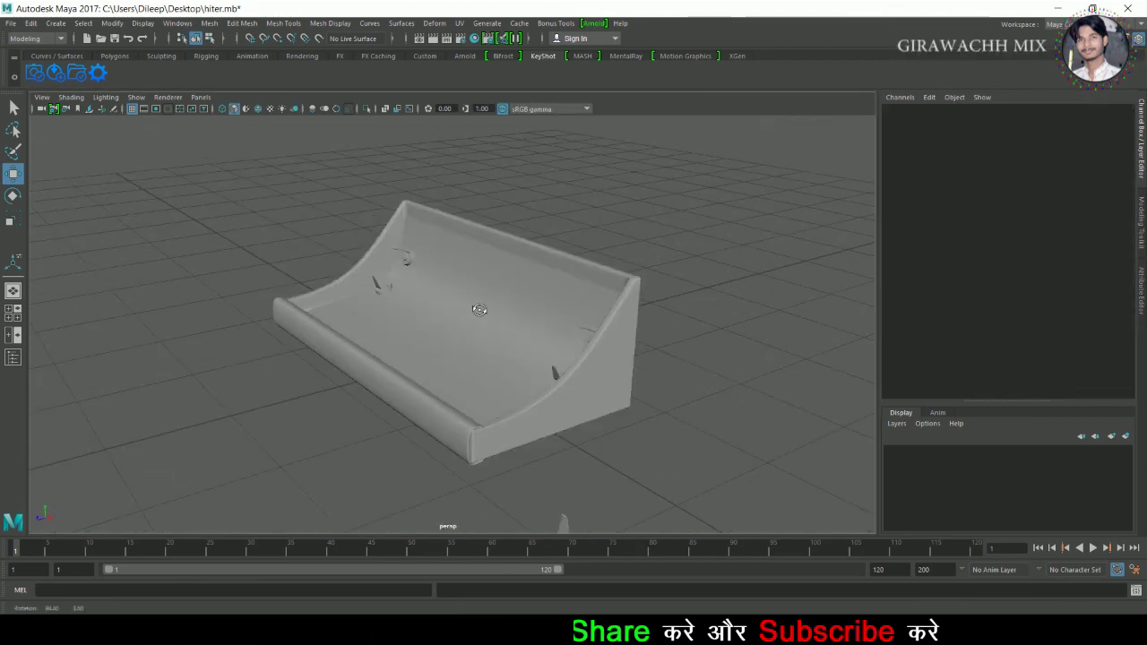
{"action": "right_click_drag", "start_coordinate": [475, 310], "coordinate": [527, 314], "text": "alt"}
{"action": "mouse_move", "coordinate": [526, 313]}
{"action": "left_mouse_down", "text": "alt"}
{"action": "mouse_move", "coordinate": [426, 306]}
{"action": "mouse_move", "coordinate": [487, 332]}
{"action": "left_mouse_up", "text": "alt"}
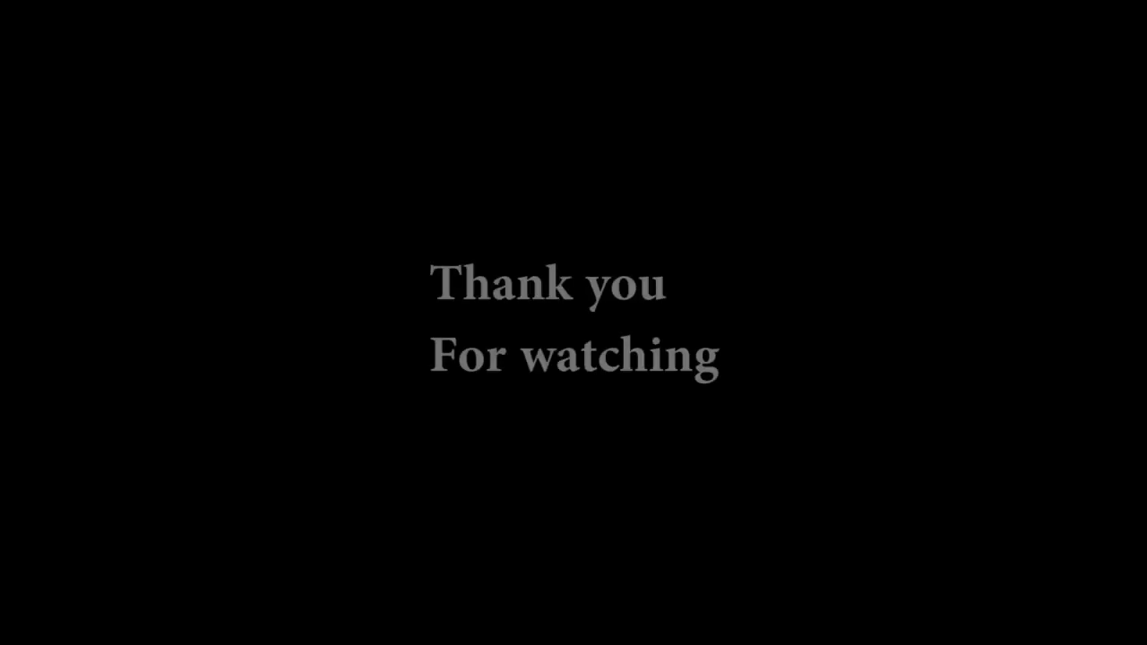